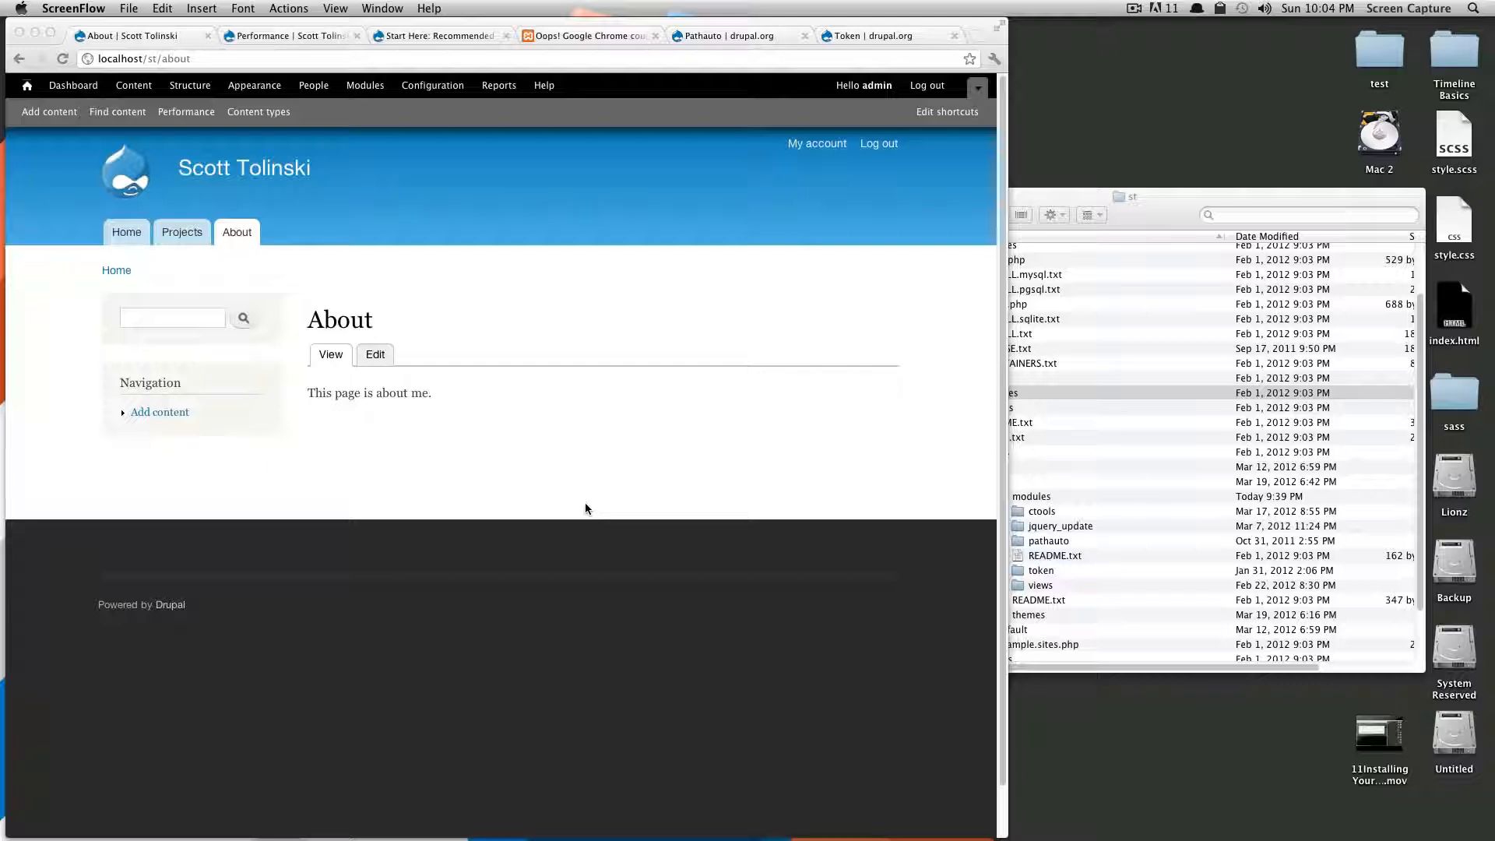
Step: Open the Blocks administration page under Structure and add it to the default shortcuts
left_click(358, 444)
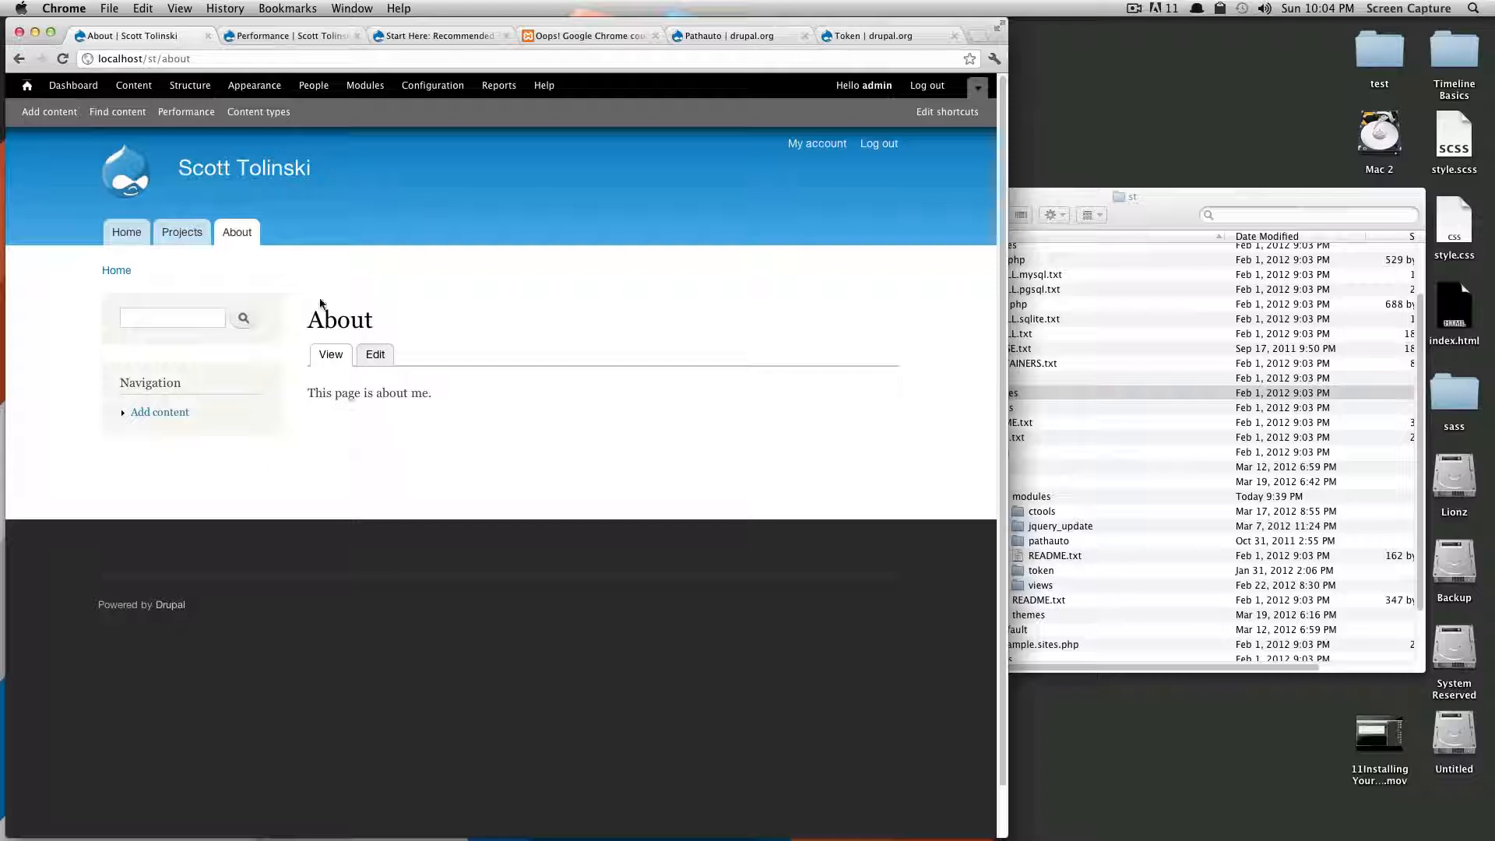
mouse_move(273, 311)
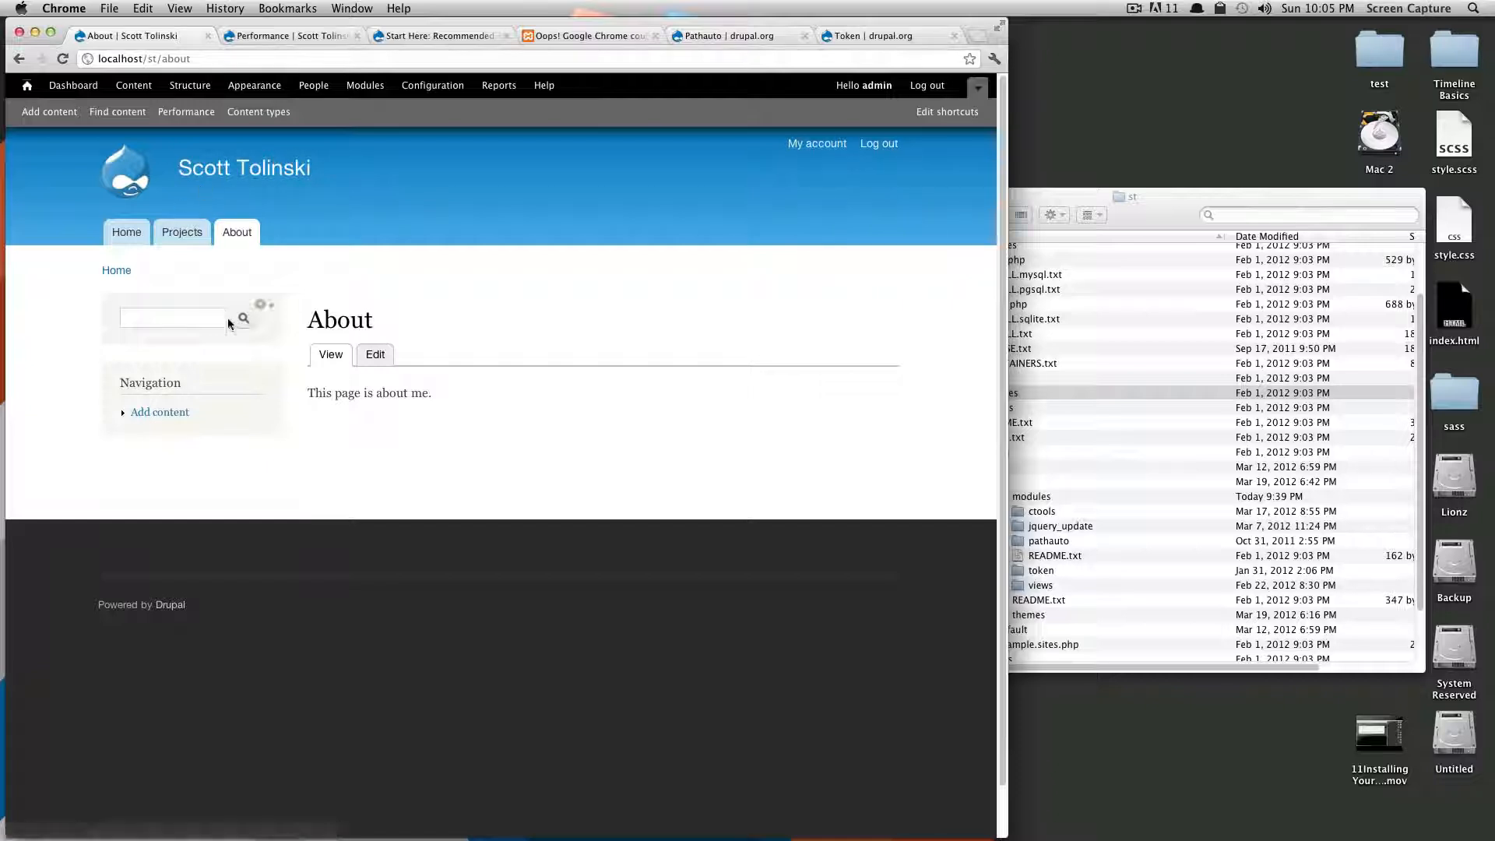
left_click(130, 169)
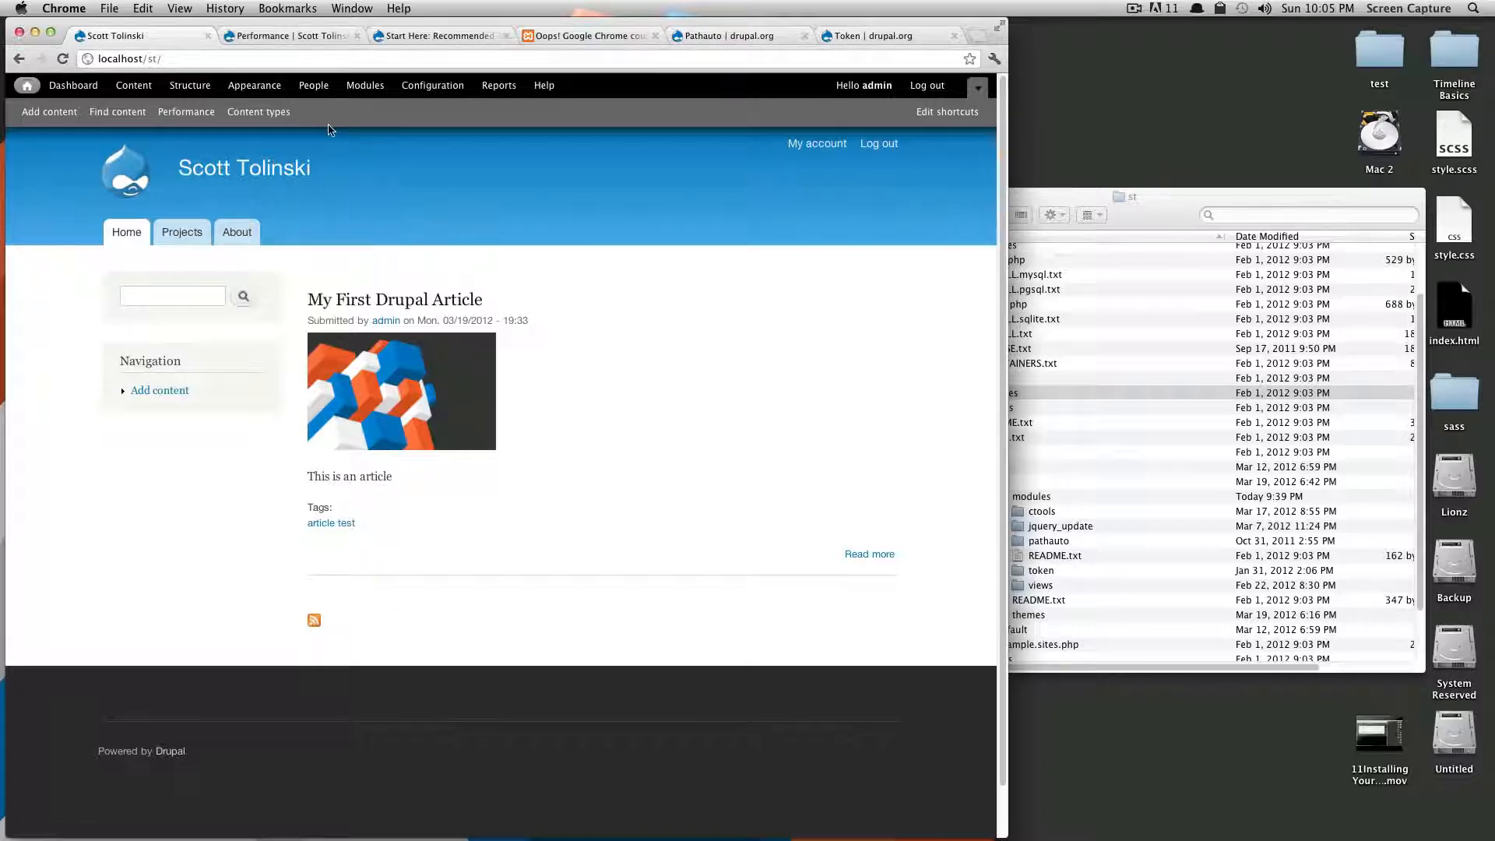
left_click(202, 87)
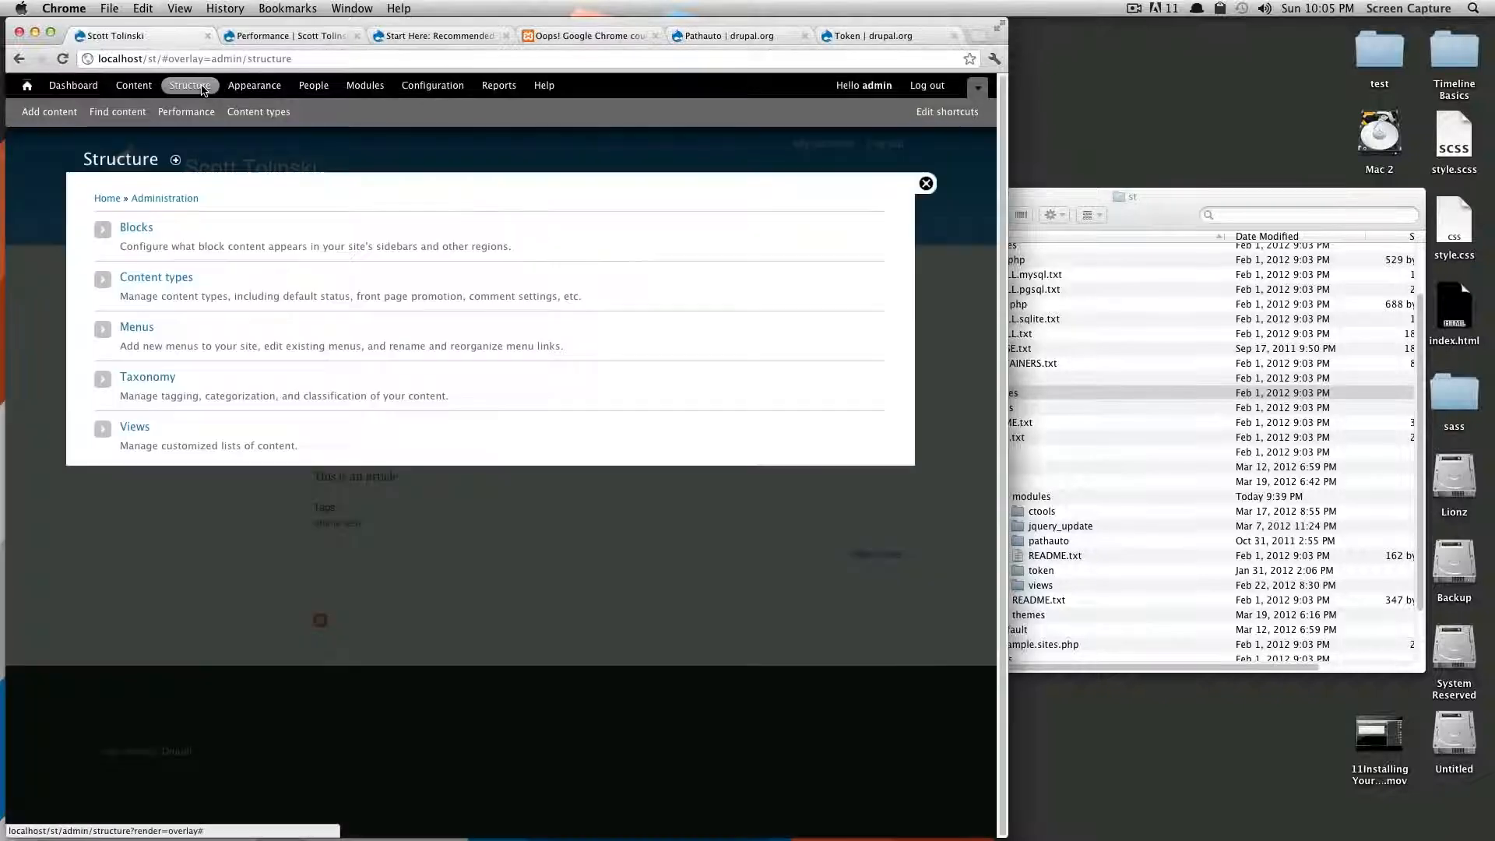
left_click(143, 228)
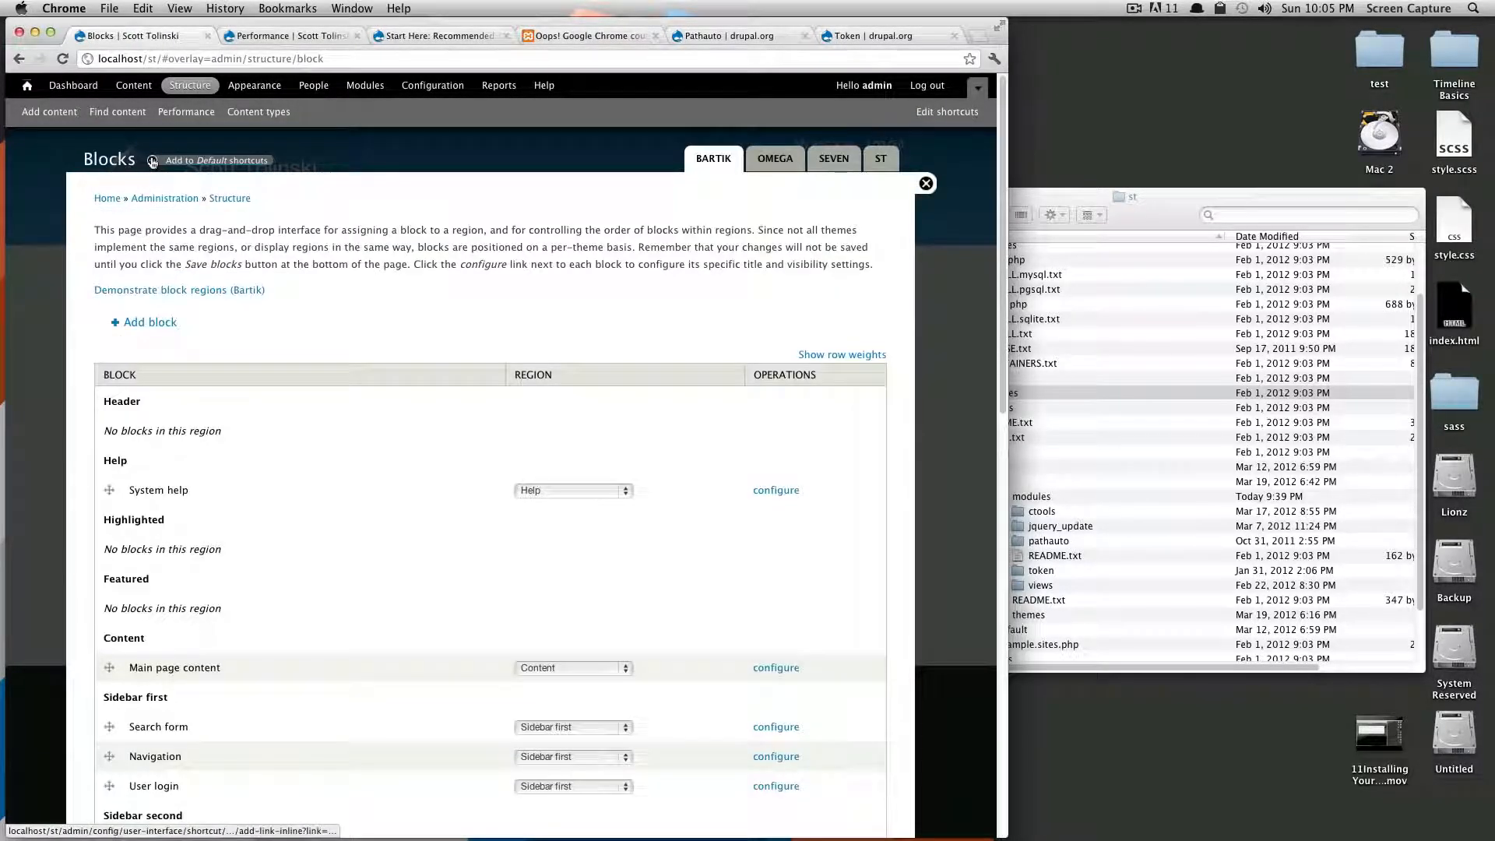
left_click(153, 161)
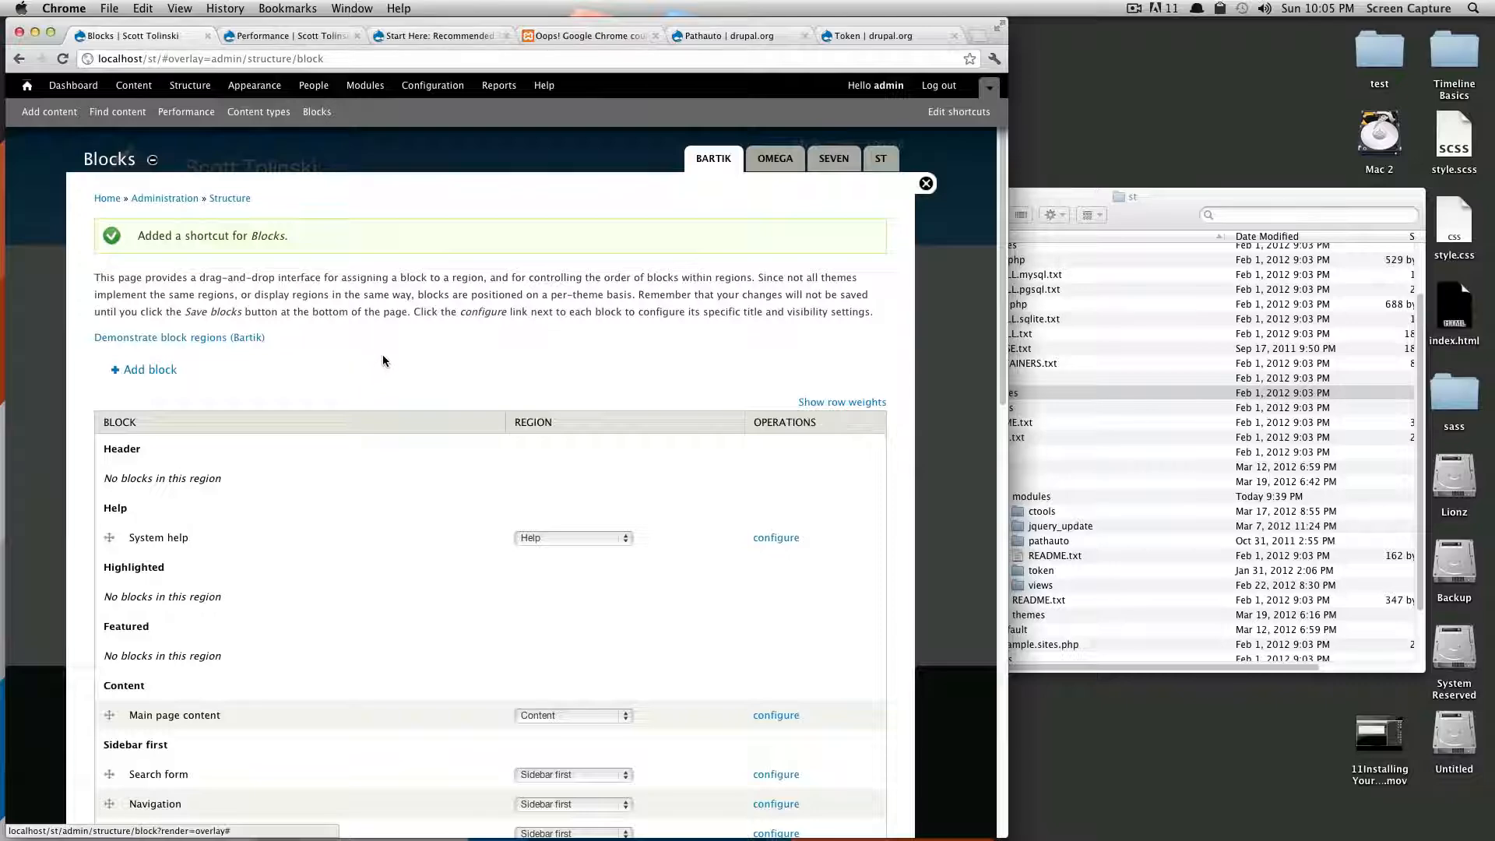
Step: Look through the Bartik theme's regions and the blocks assigned to them
scroll(382, 356, "down", 5)
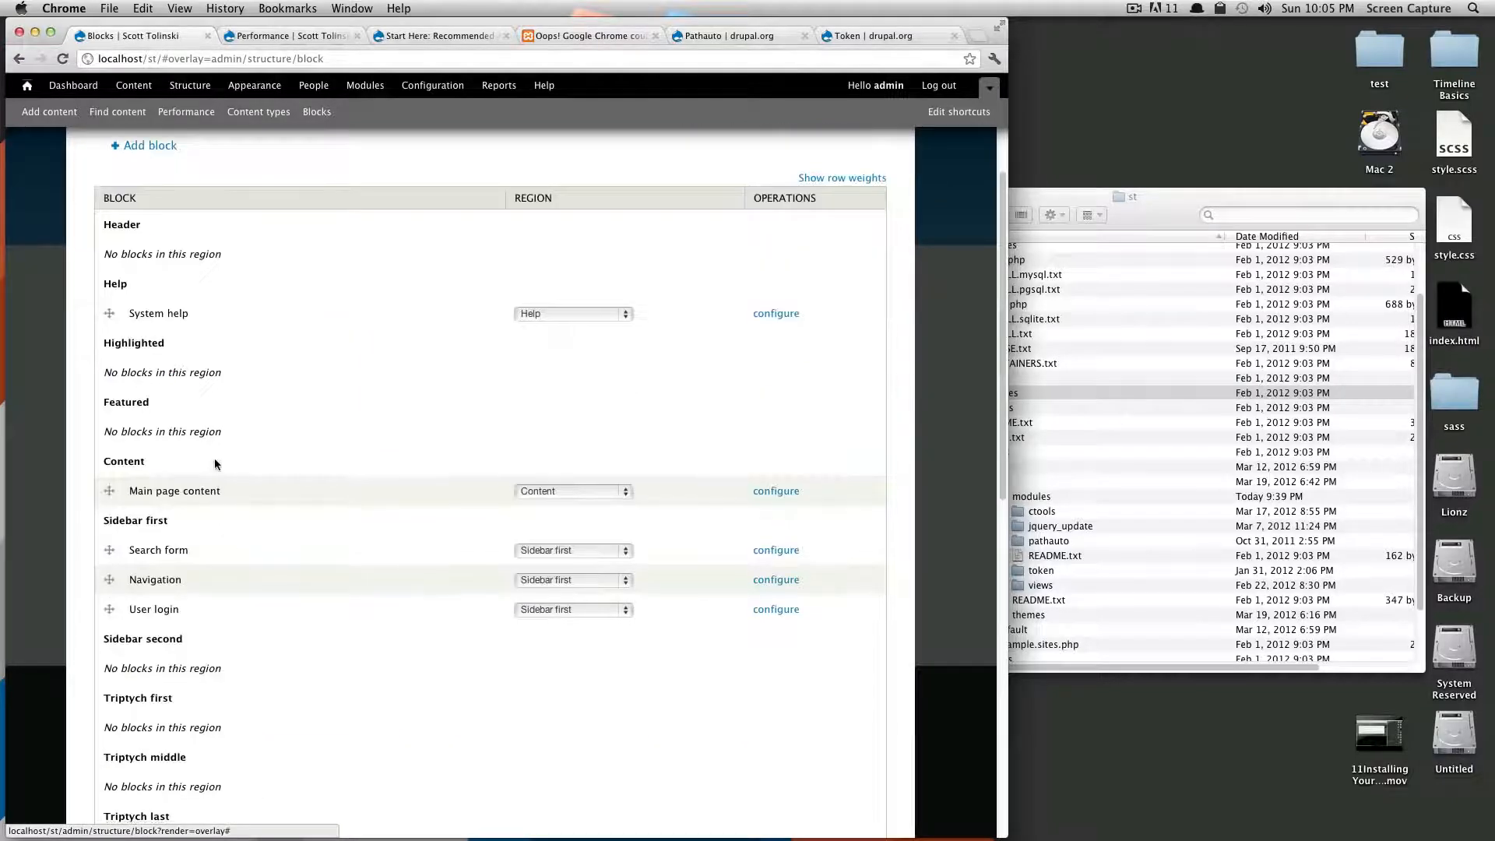
scroll(101, 467, "down", 2)
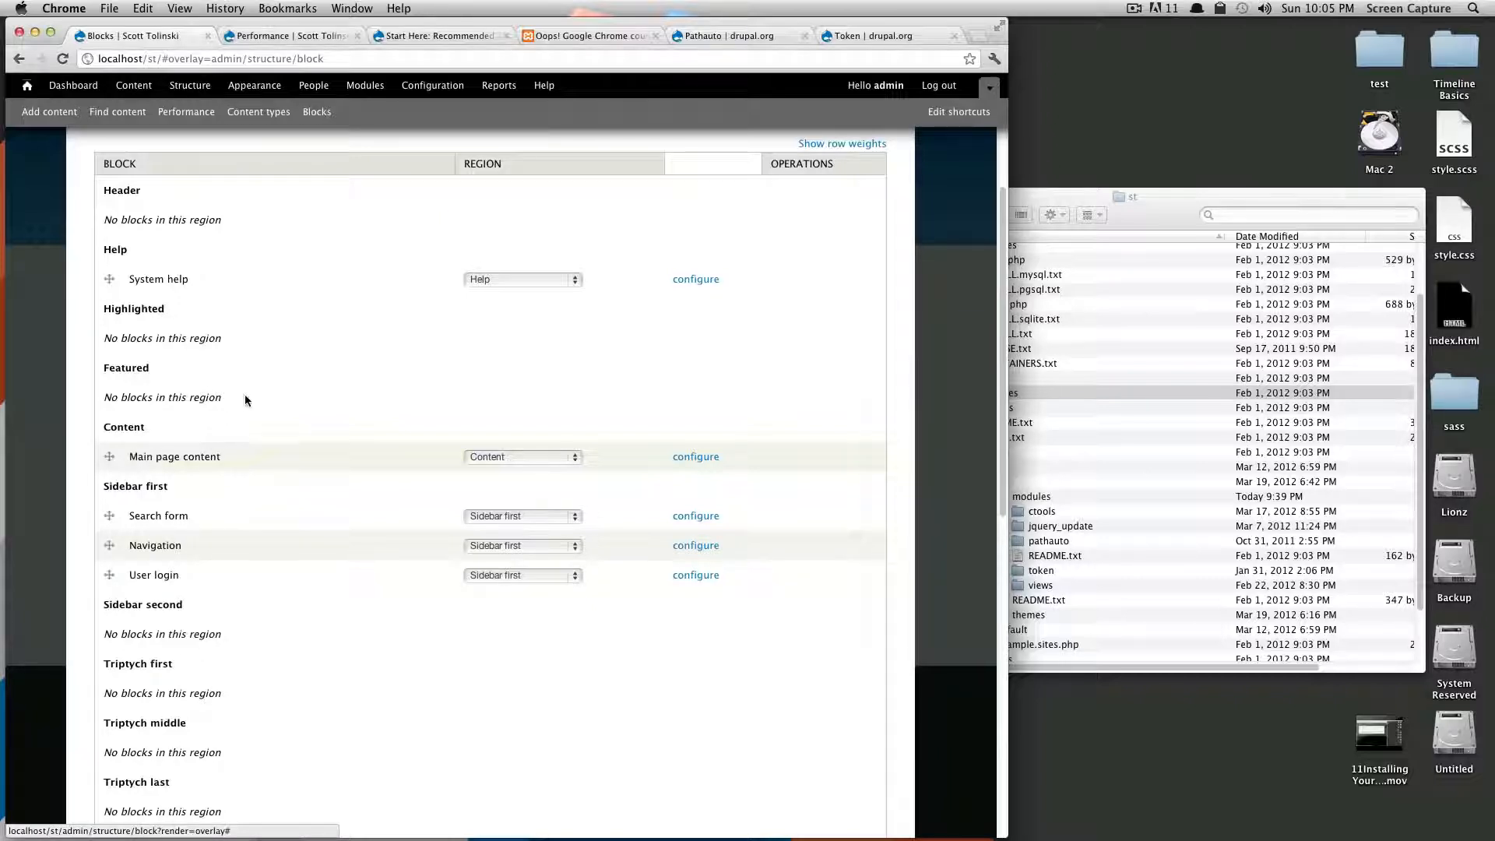
left_click_drag(222, 457, 202, 423)
scroll(301, 457, "down", 3)
left_click(202, 417)
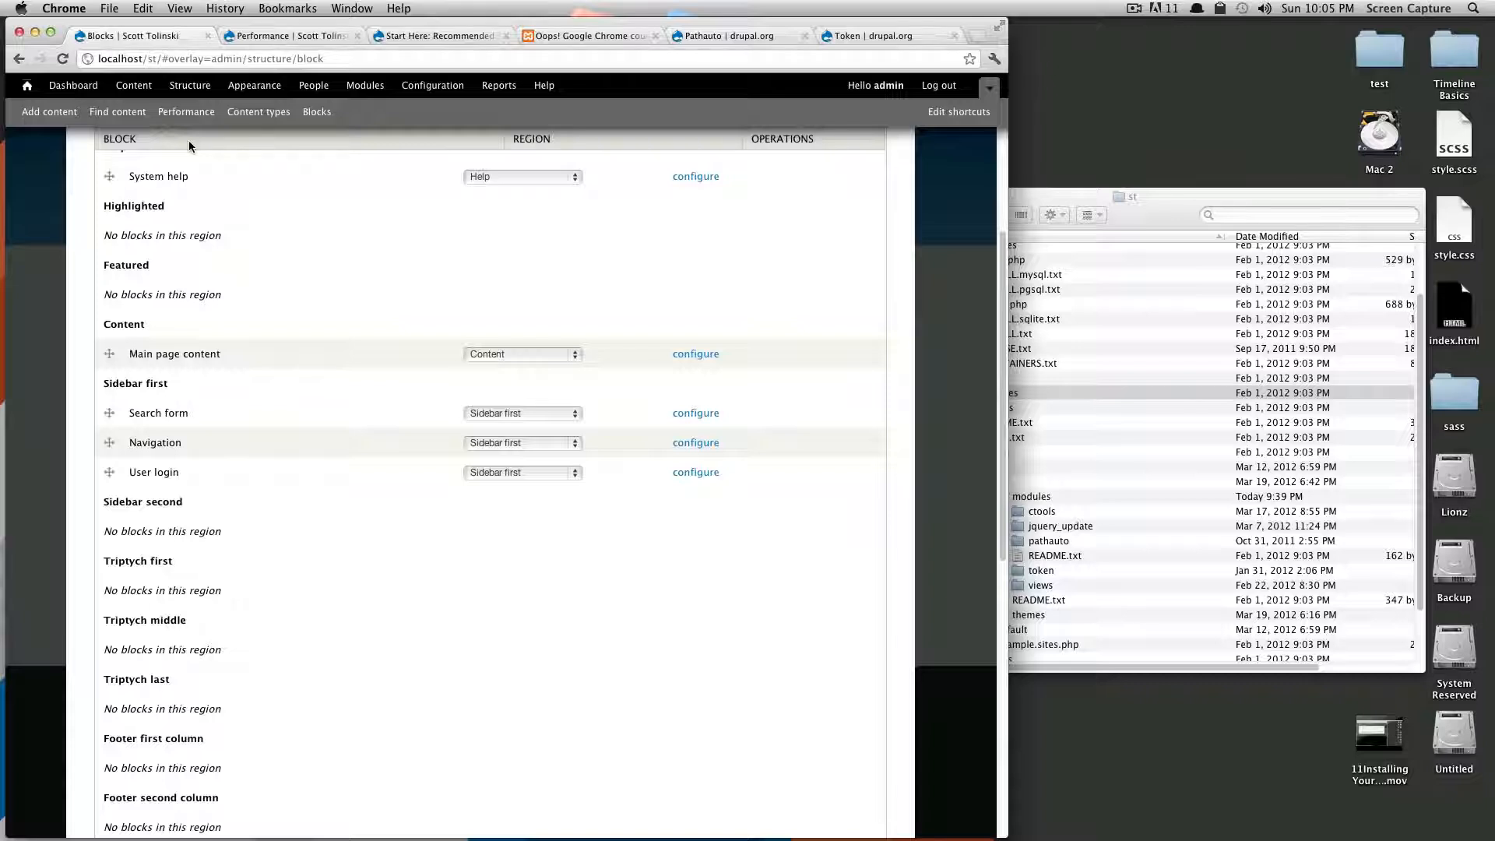
Step: Load localhost/st/ in a new browser tab and place that tab beside the Blocks one
key("super+t")
type("localhost/st/")
key("Return")
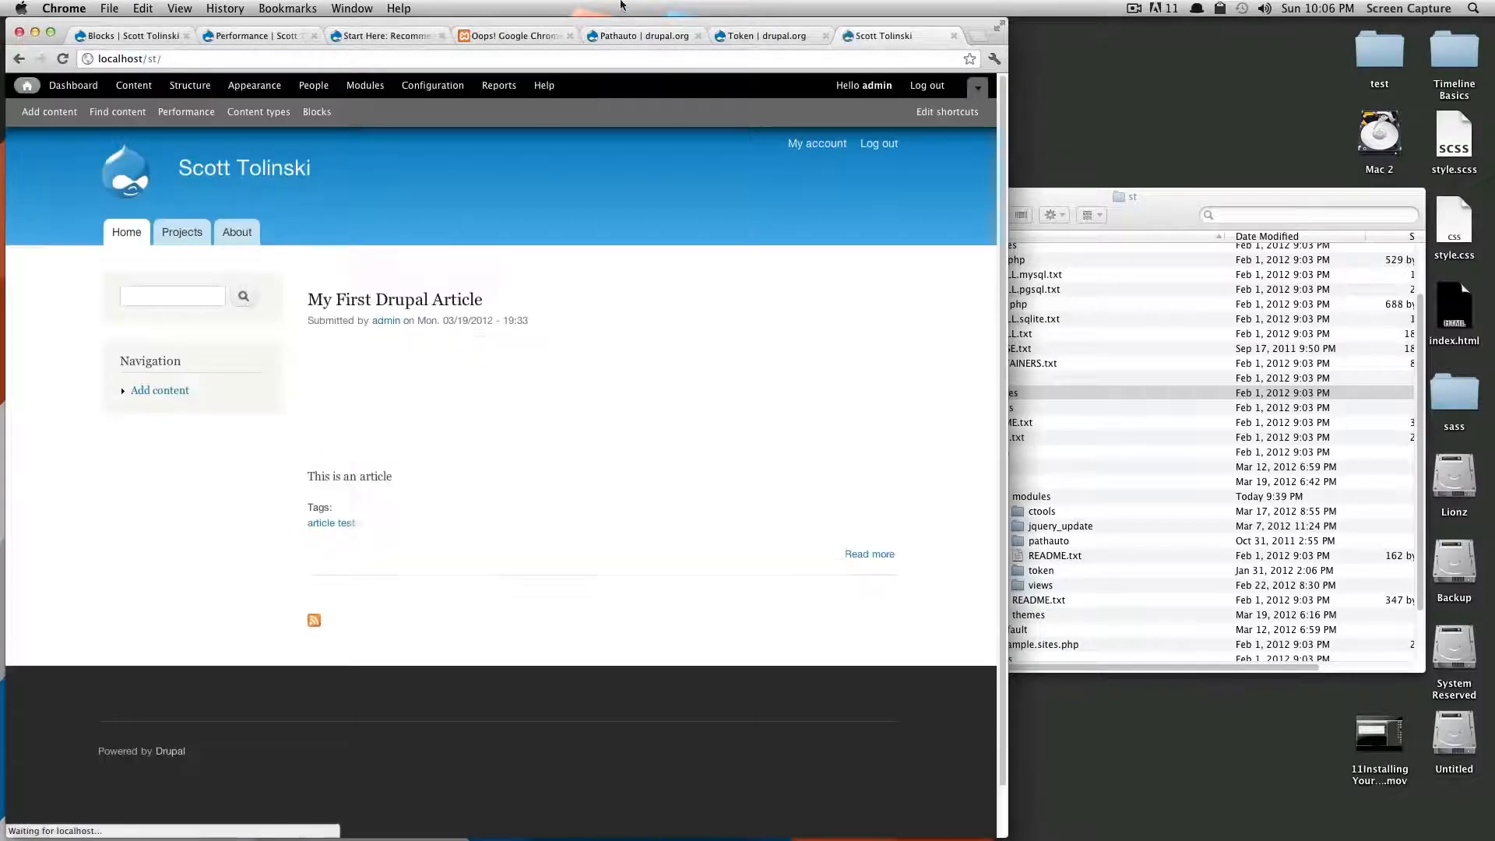
left_click_drag(884, 36, 235, 54)
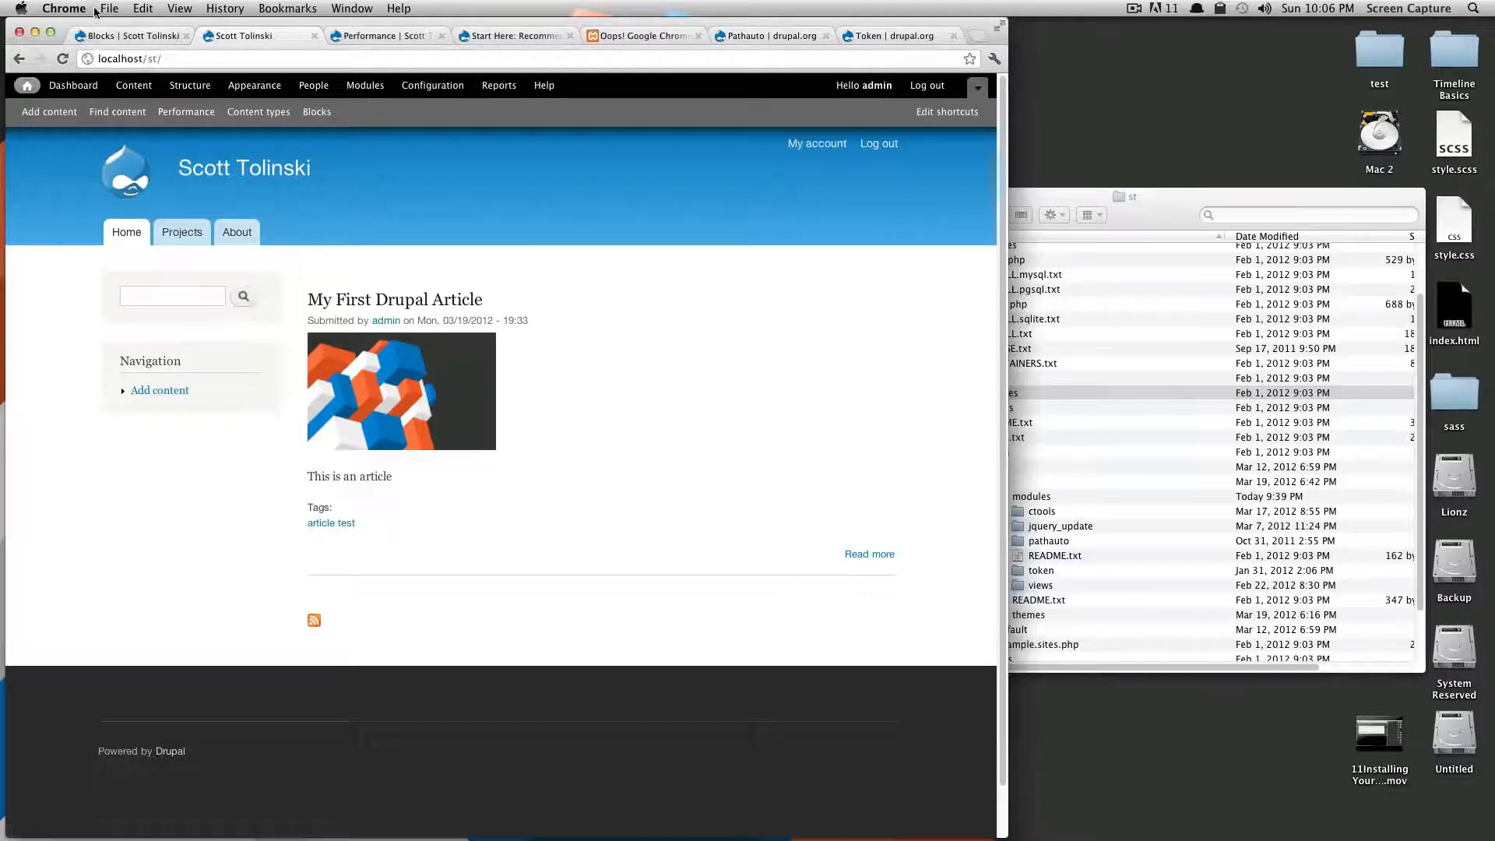
Step: Move the Search form block below Navigation in the Sidebar first region and save the blocks
left_click(93, 37)
left_click_drag(139, 413, 169, 384)
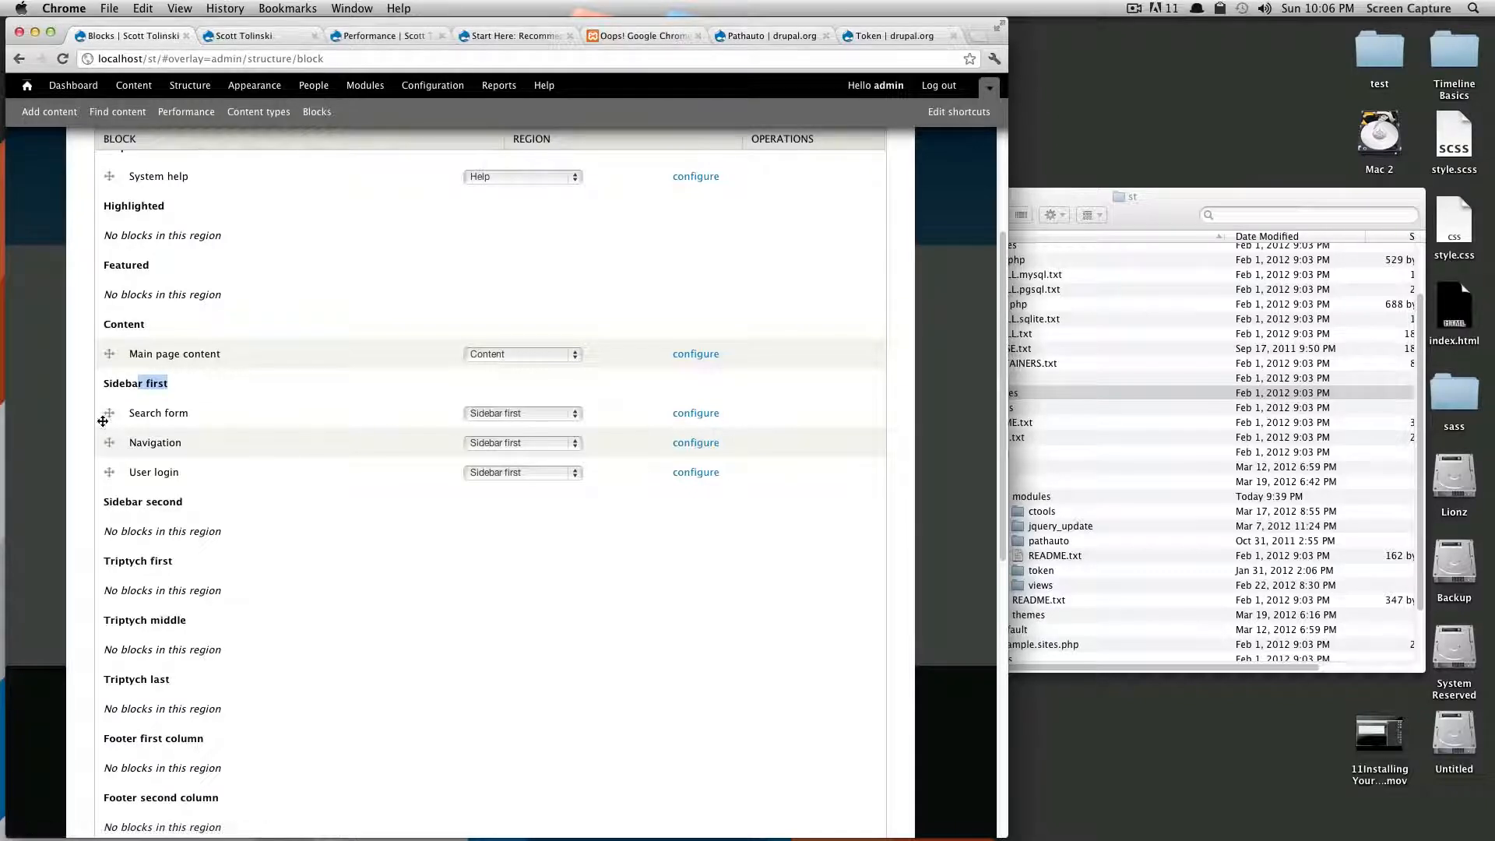
left_click_drag(103, 420, 109, 451)
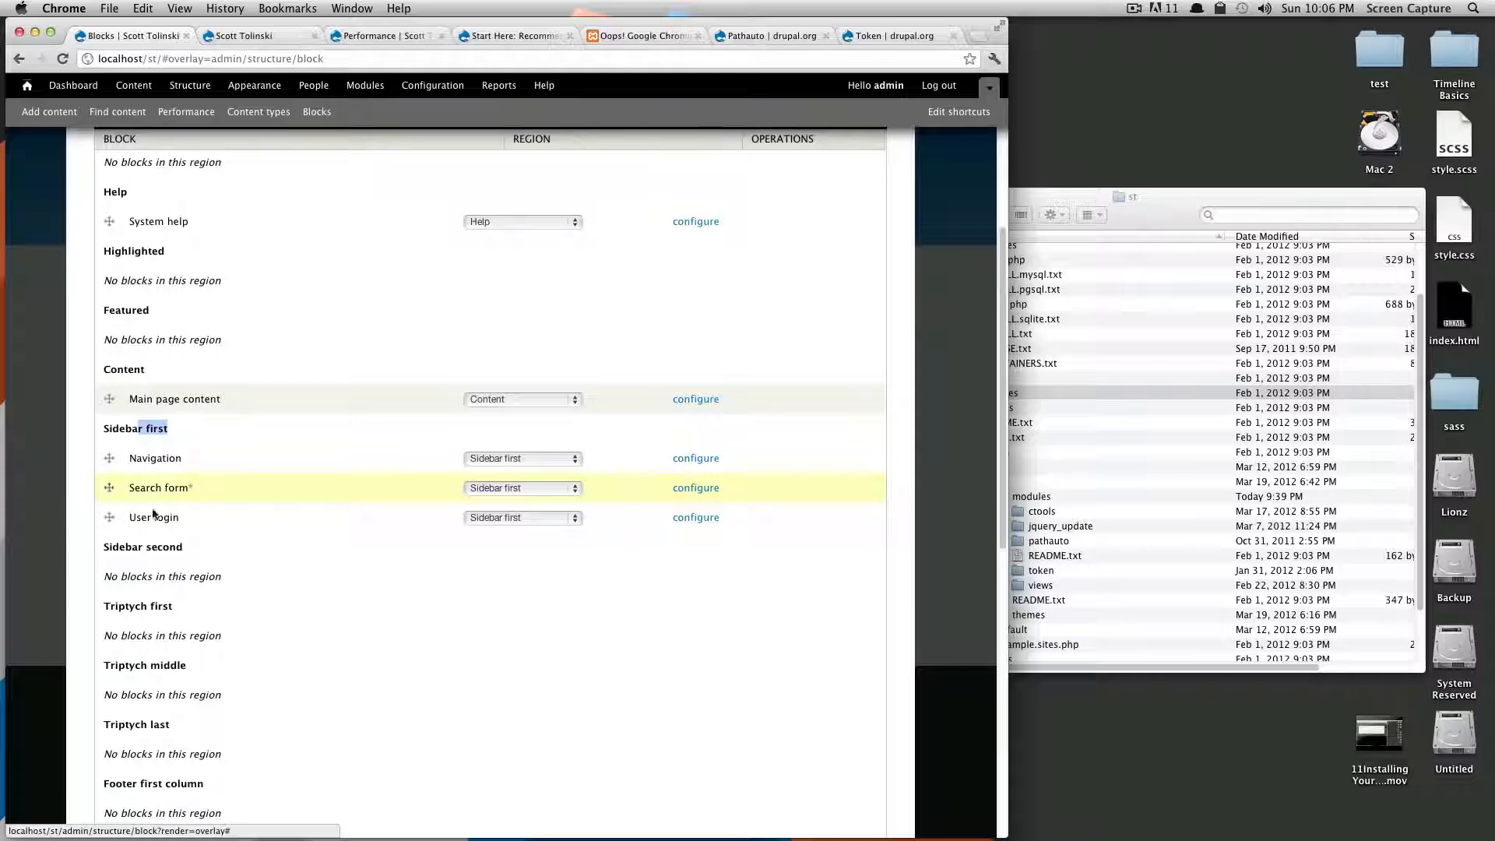
scroll(204, 537, "down", 10)
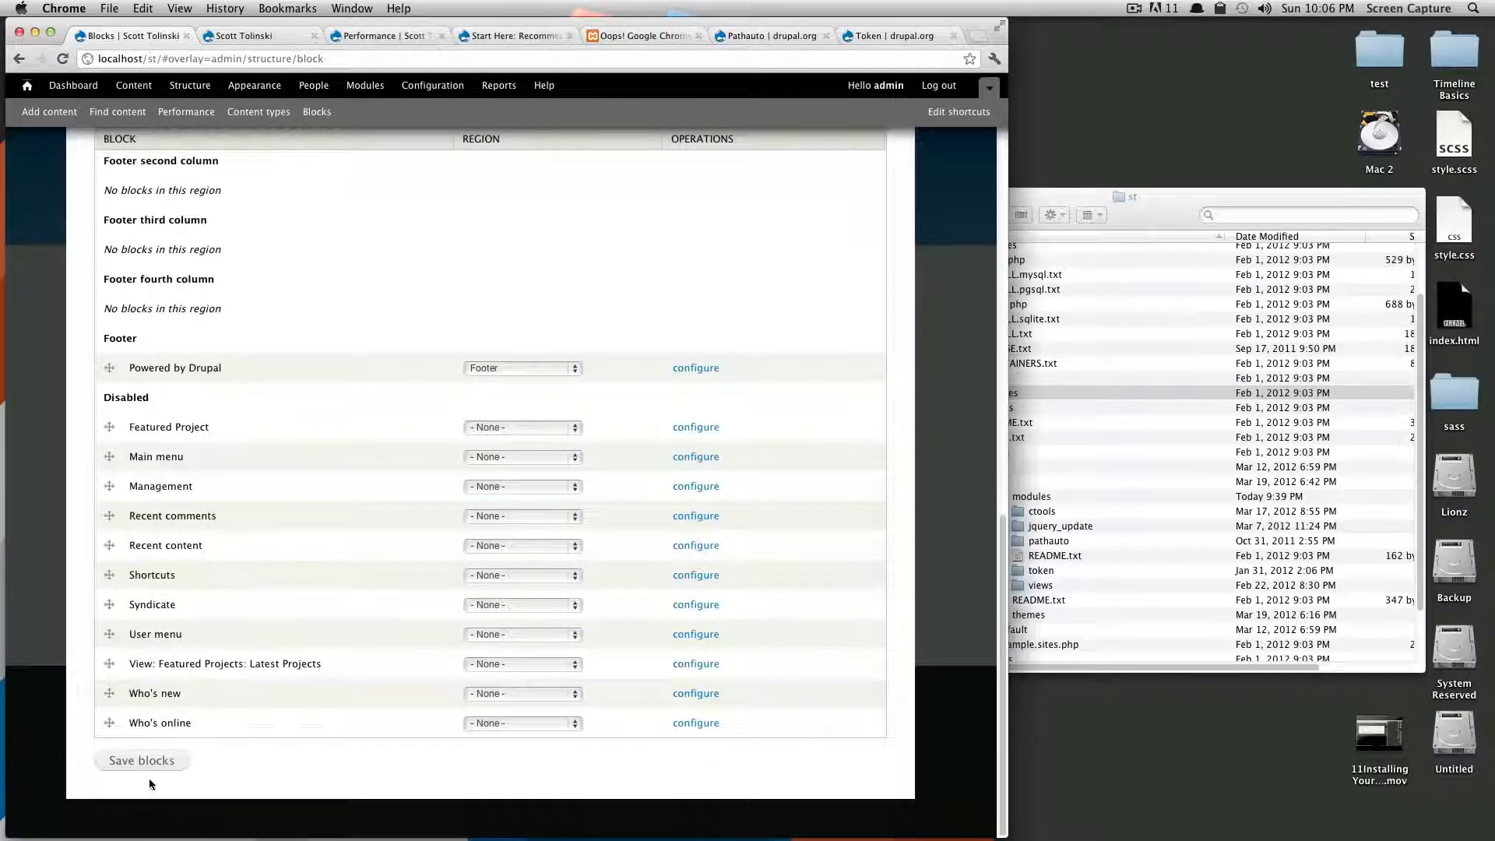
left_click(148, 768)
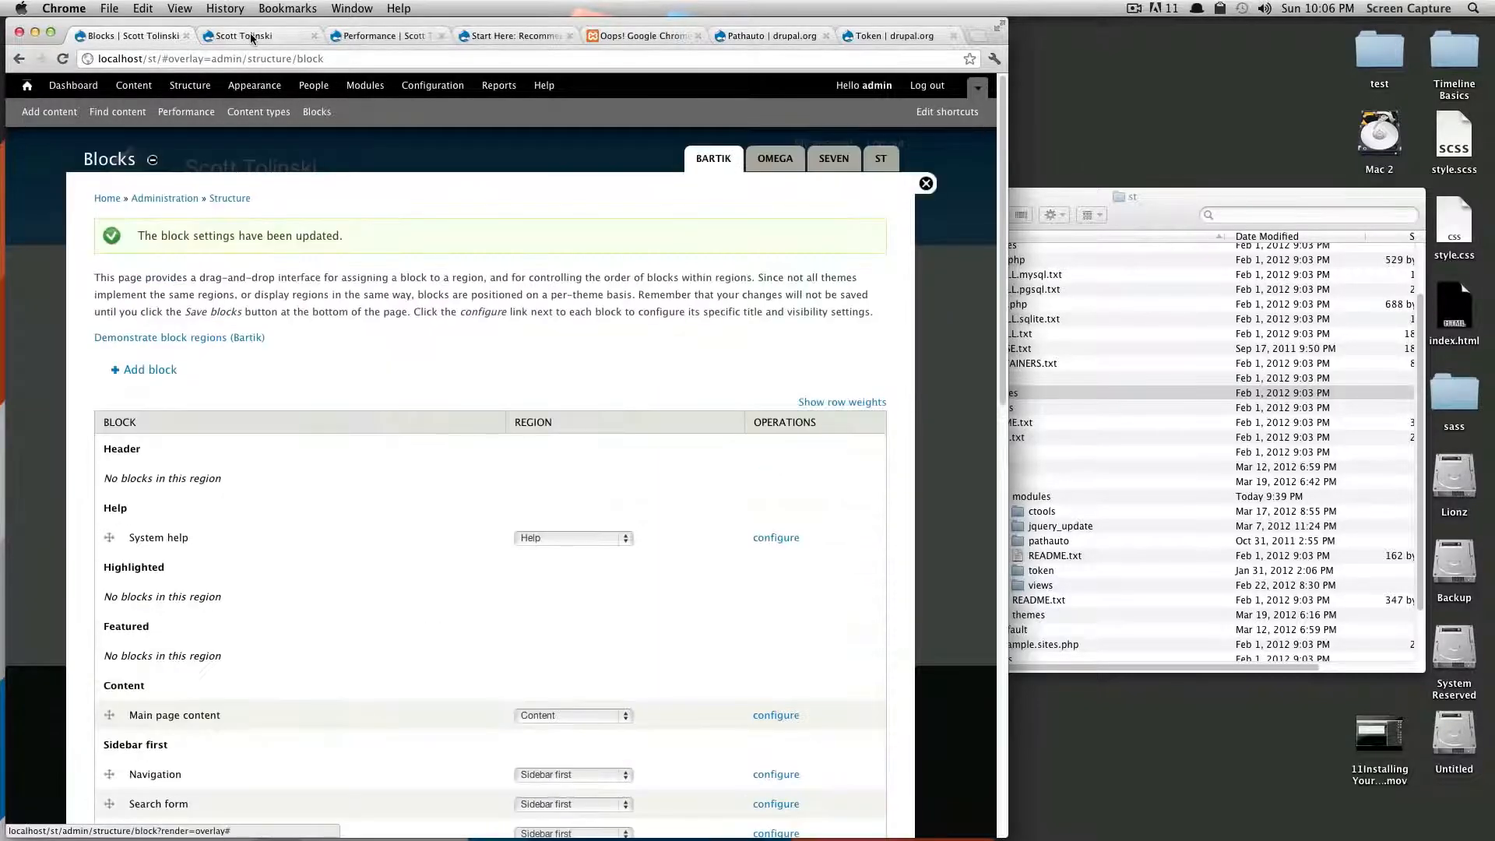
Step: Reload the site's home page and check the order of the sidebar blocks
left_click(251, 37)
key("super+r")
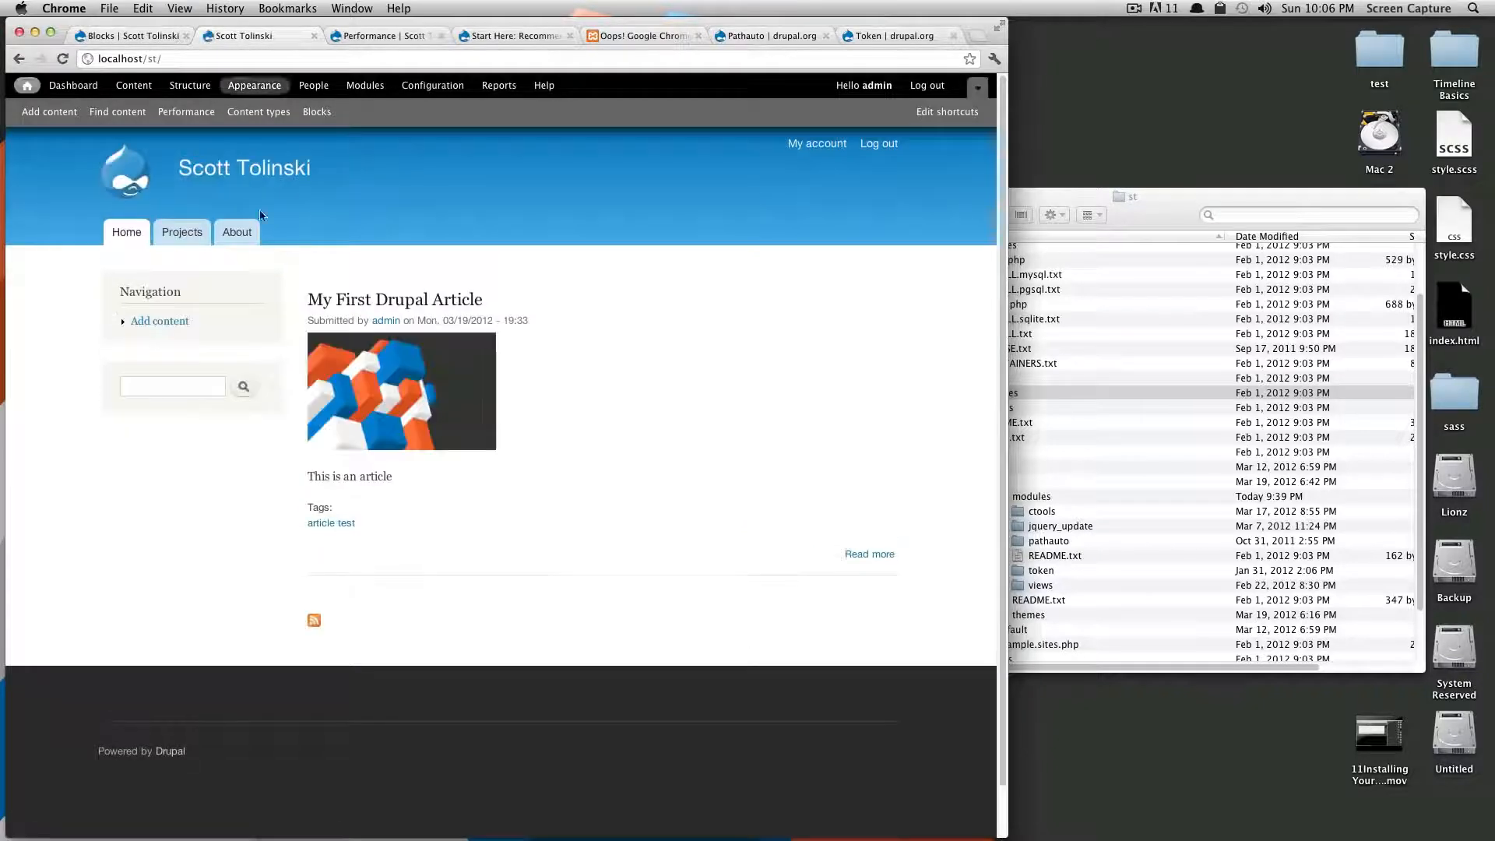
mouse_move(261, 375)
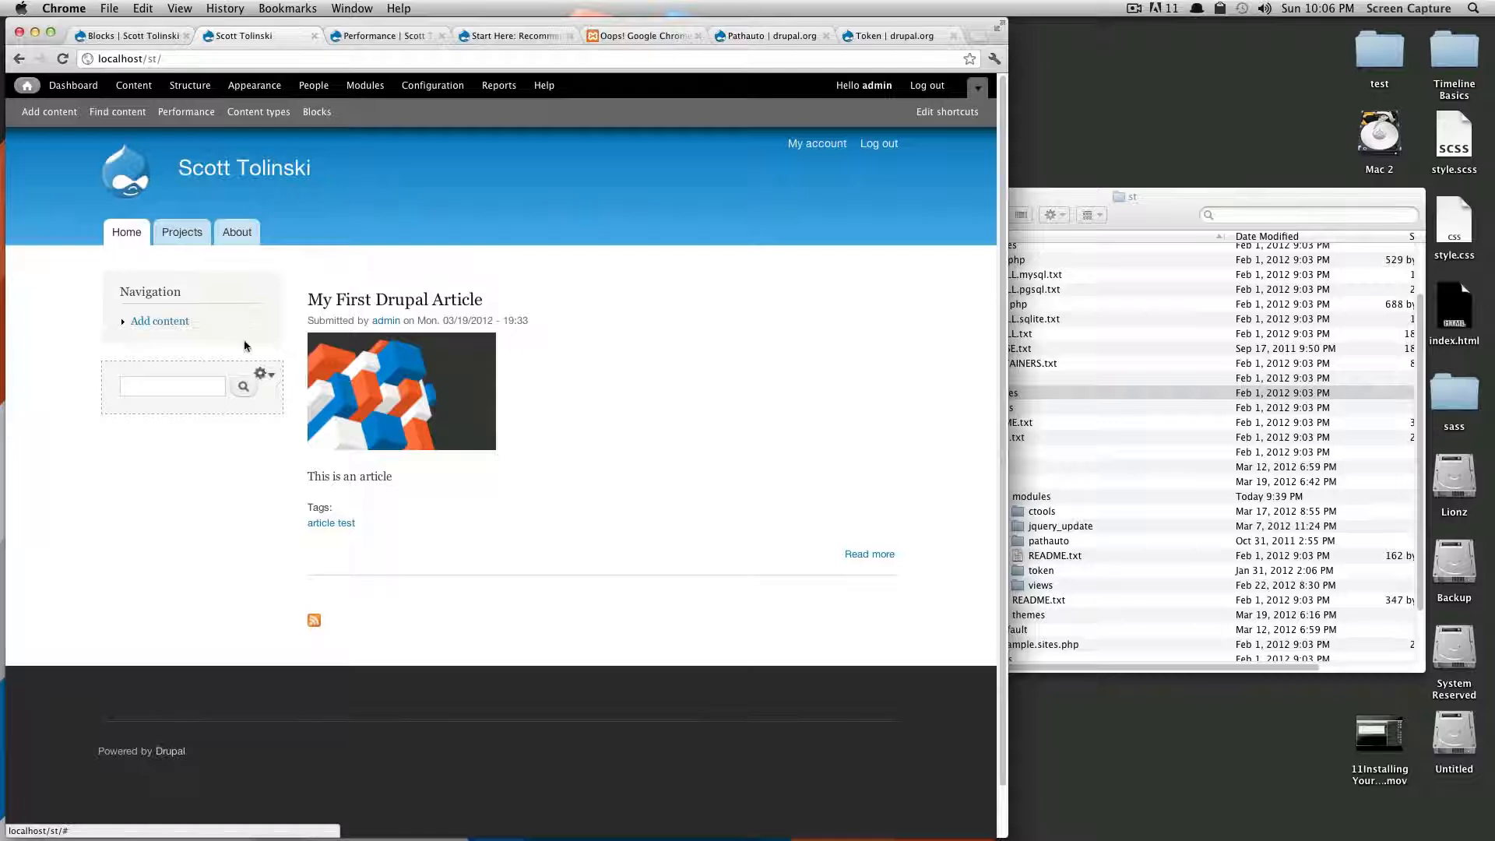
mouse_move(276, 290)
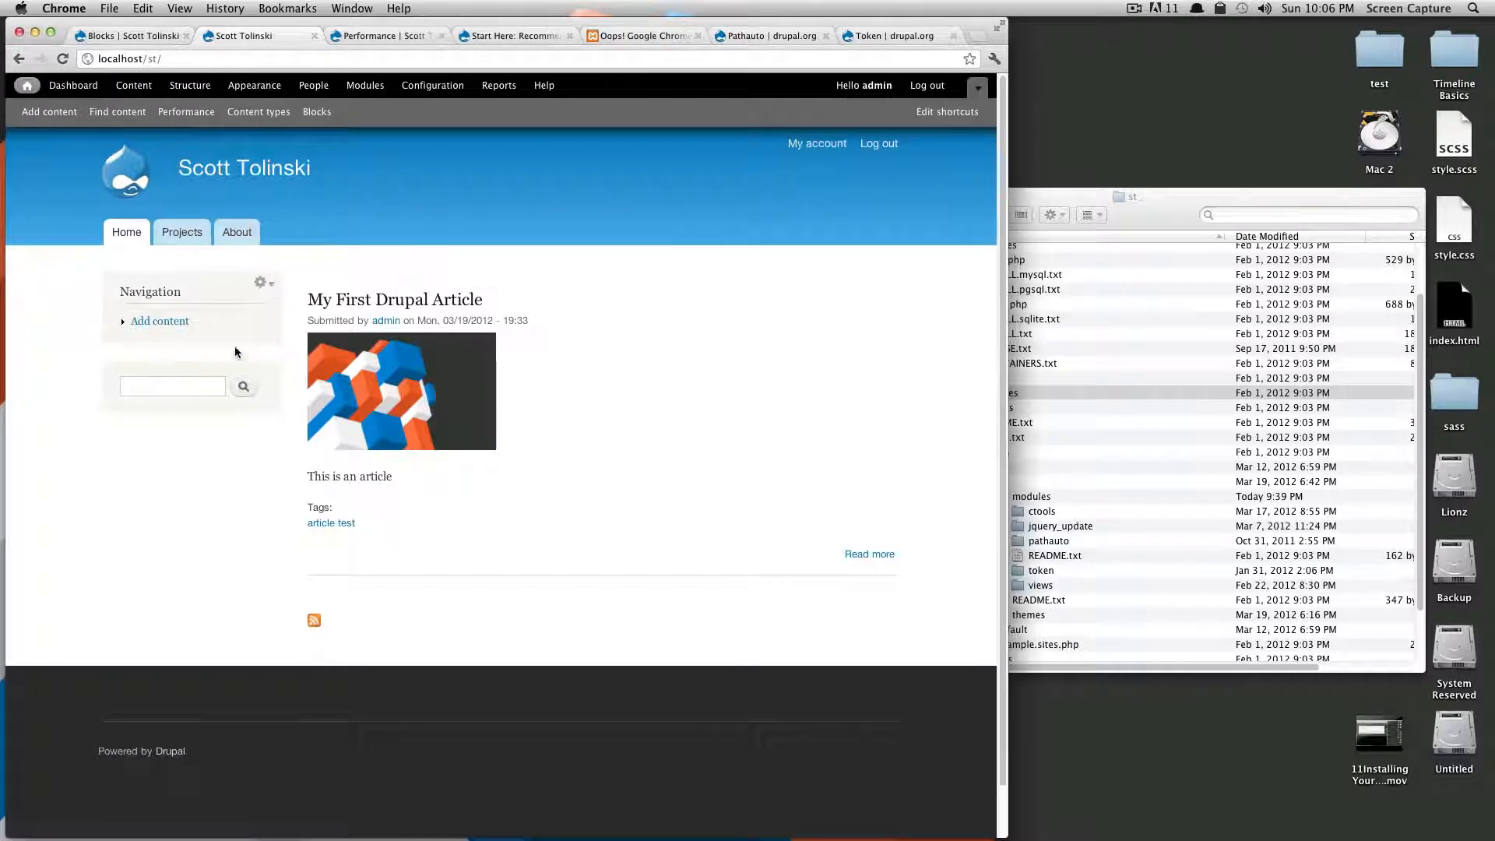
Step: On the Blocks page, set the User login block's region to None and the Search form block's region to Header
left_click(133, 35)
scroll(299, 432, "down", 3)
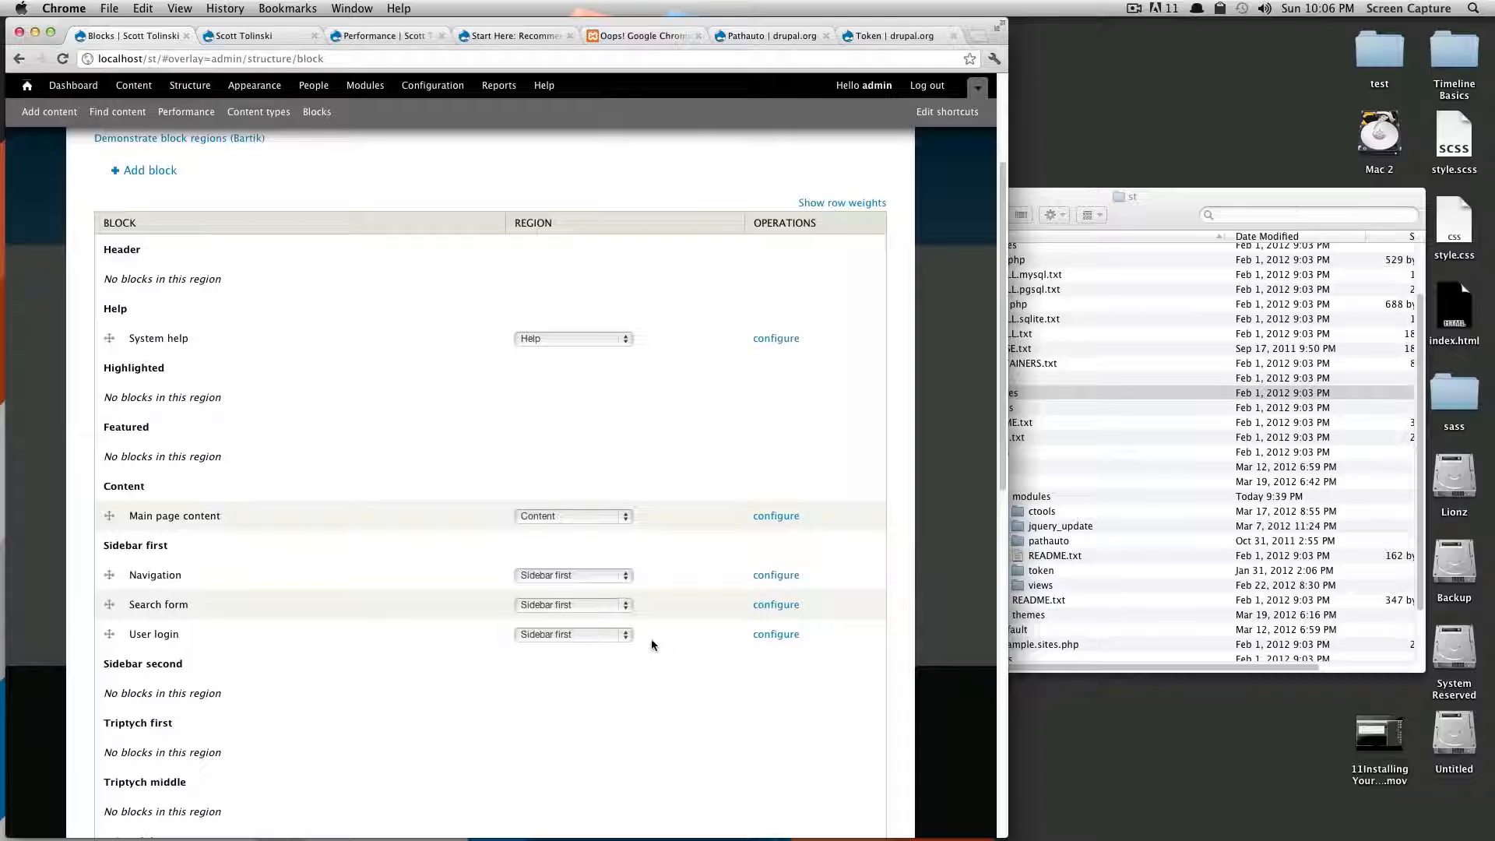
left_click(626, 635)
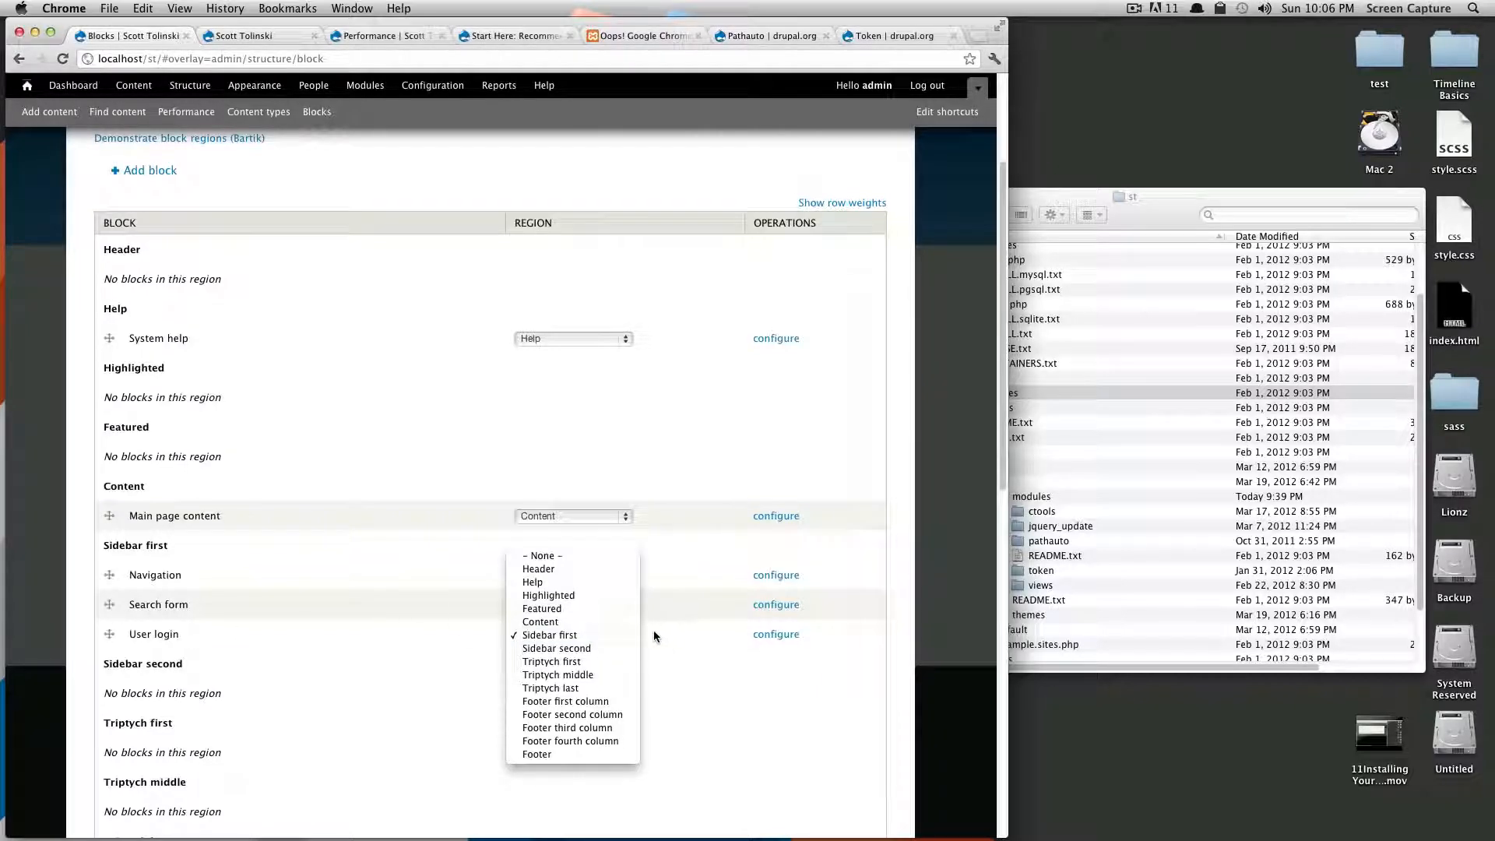
left_click(543, 555)
left_click(584, 605)
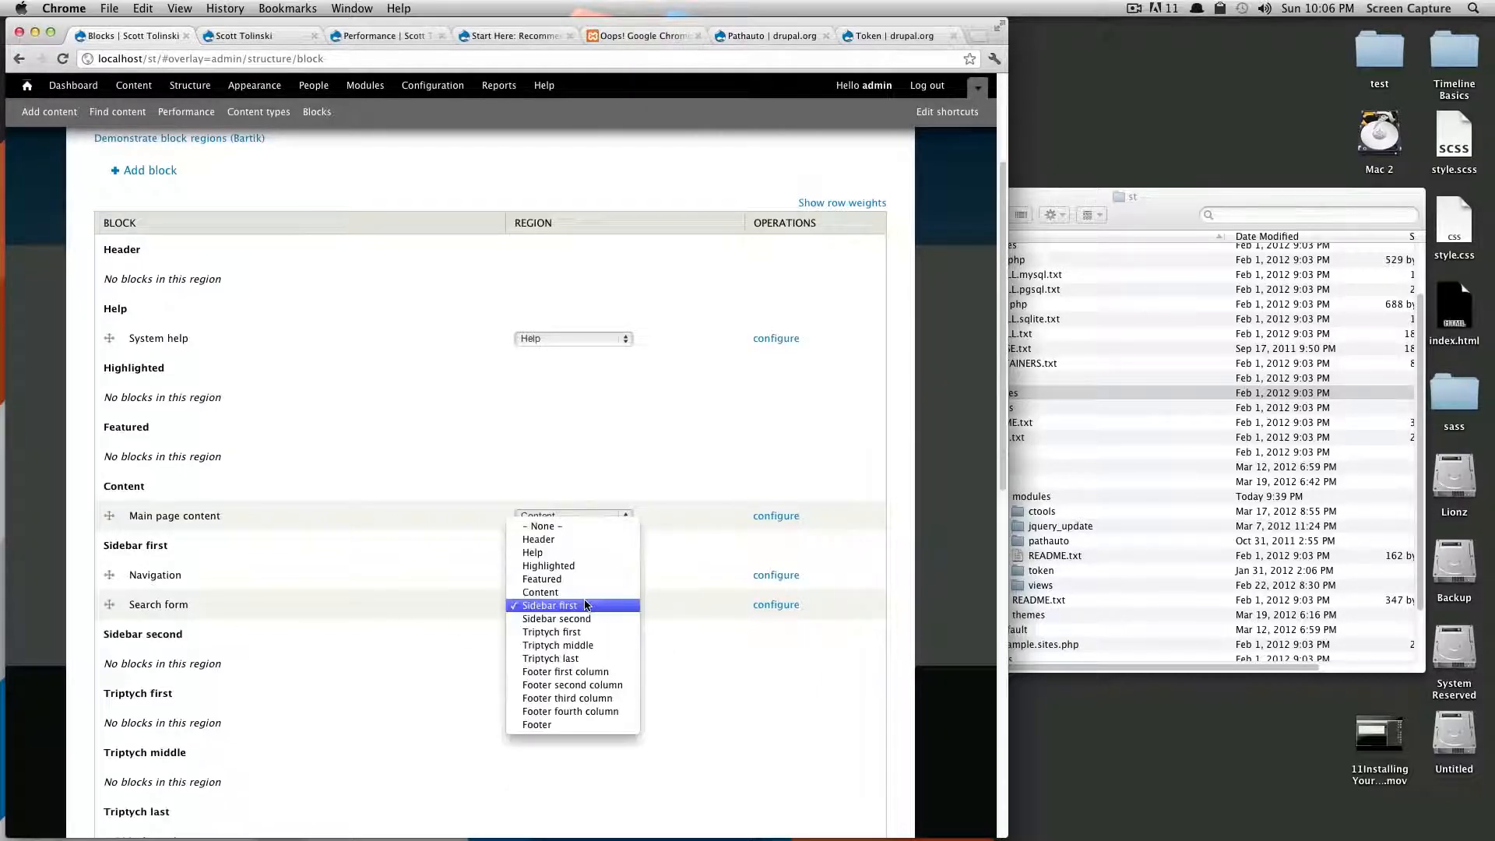
left_click(571, 541)
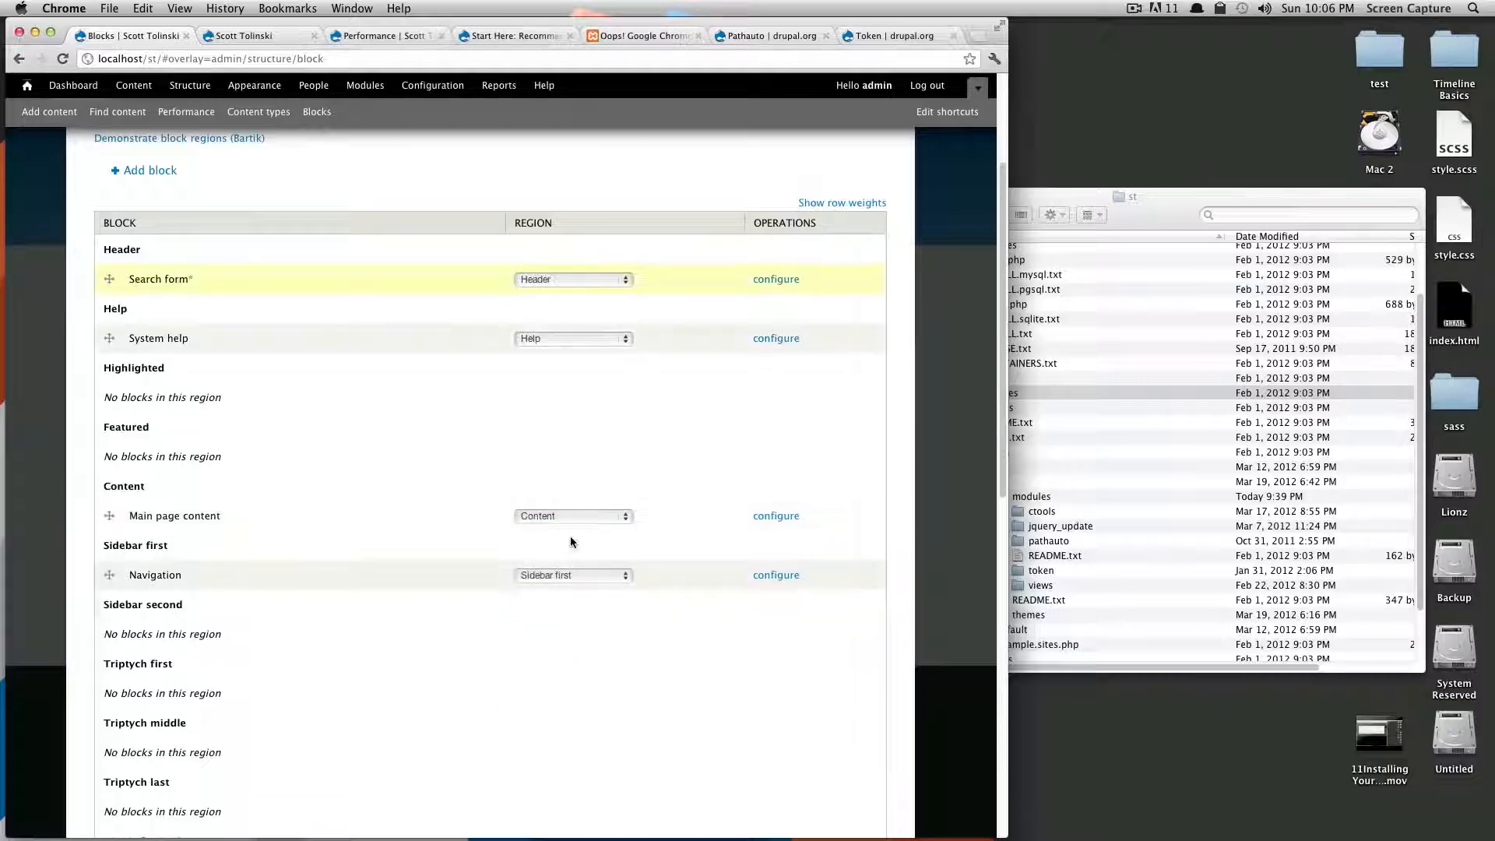
Step: Set the Powered by Drupal block's region to None and save the blocks
scroll(453, 569, "down", 2)
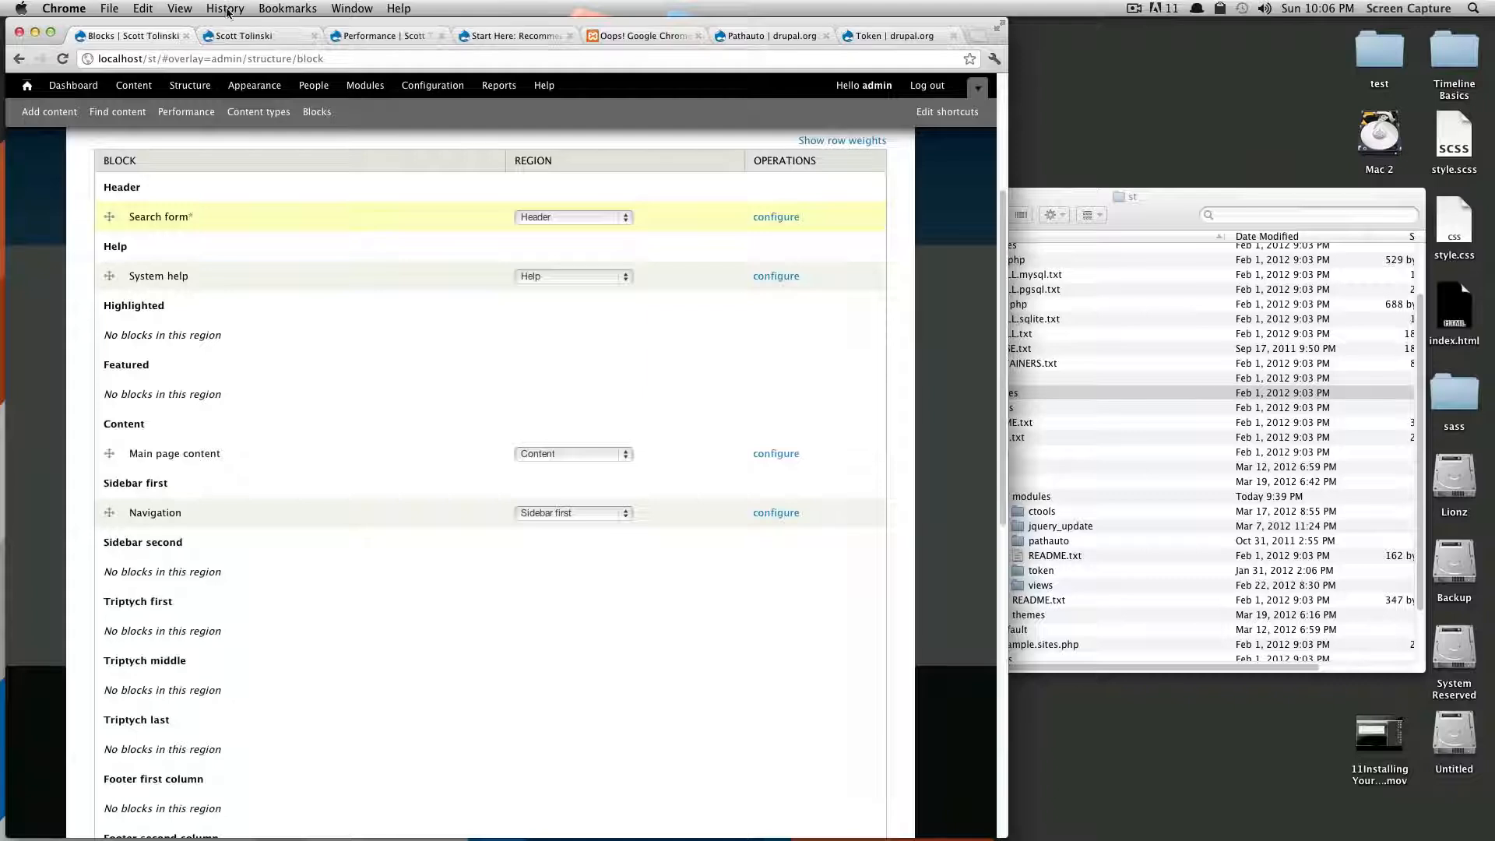
key("super+alt+Right")
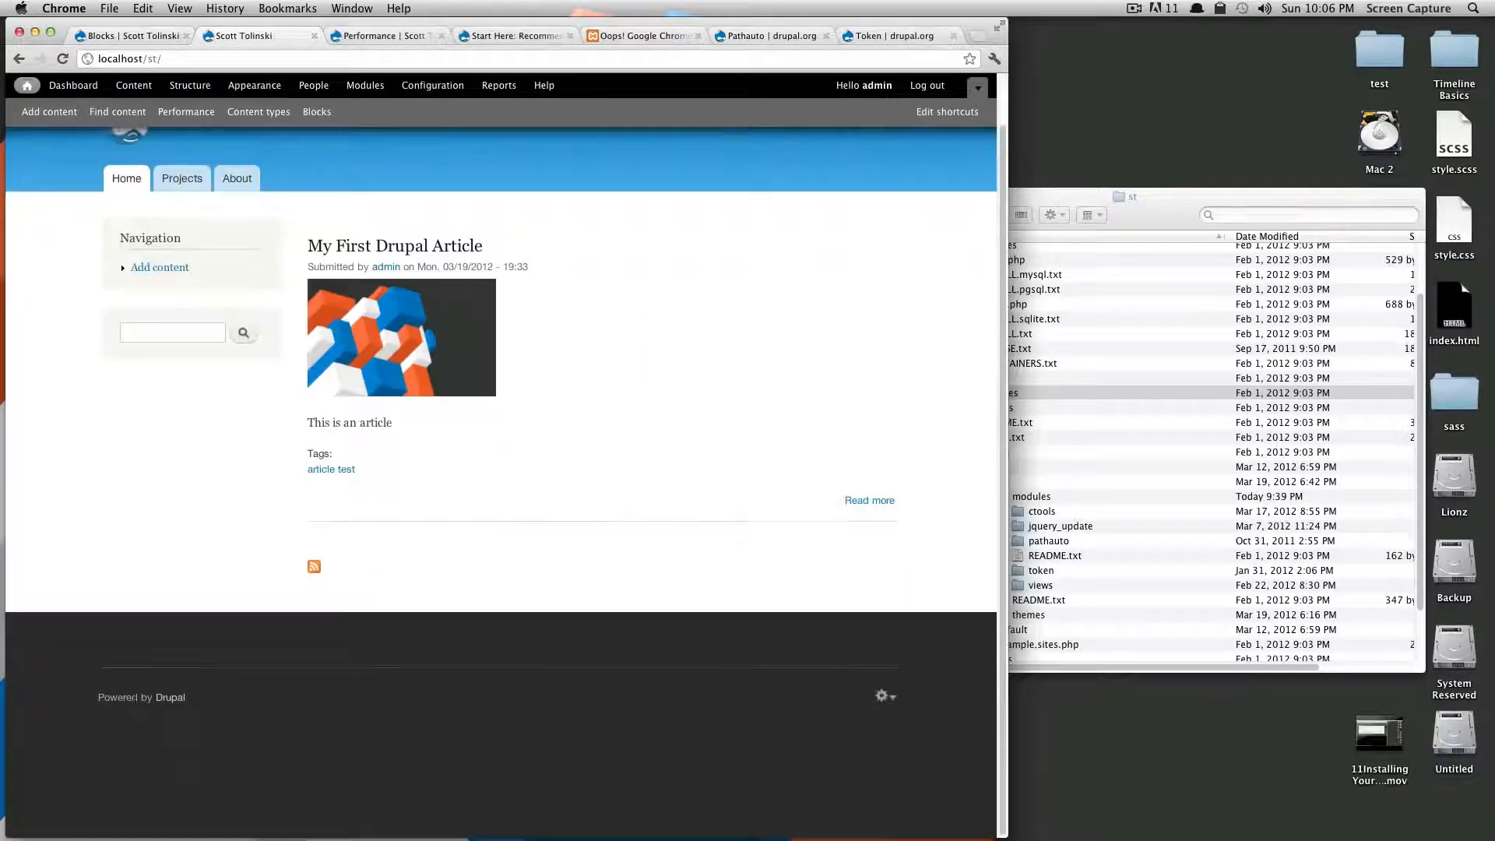
left_click(119, 35)
scroll(506, 436, "down", 4)
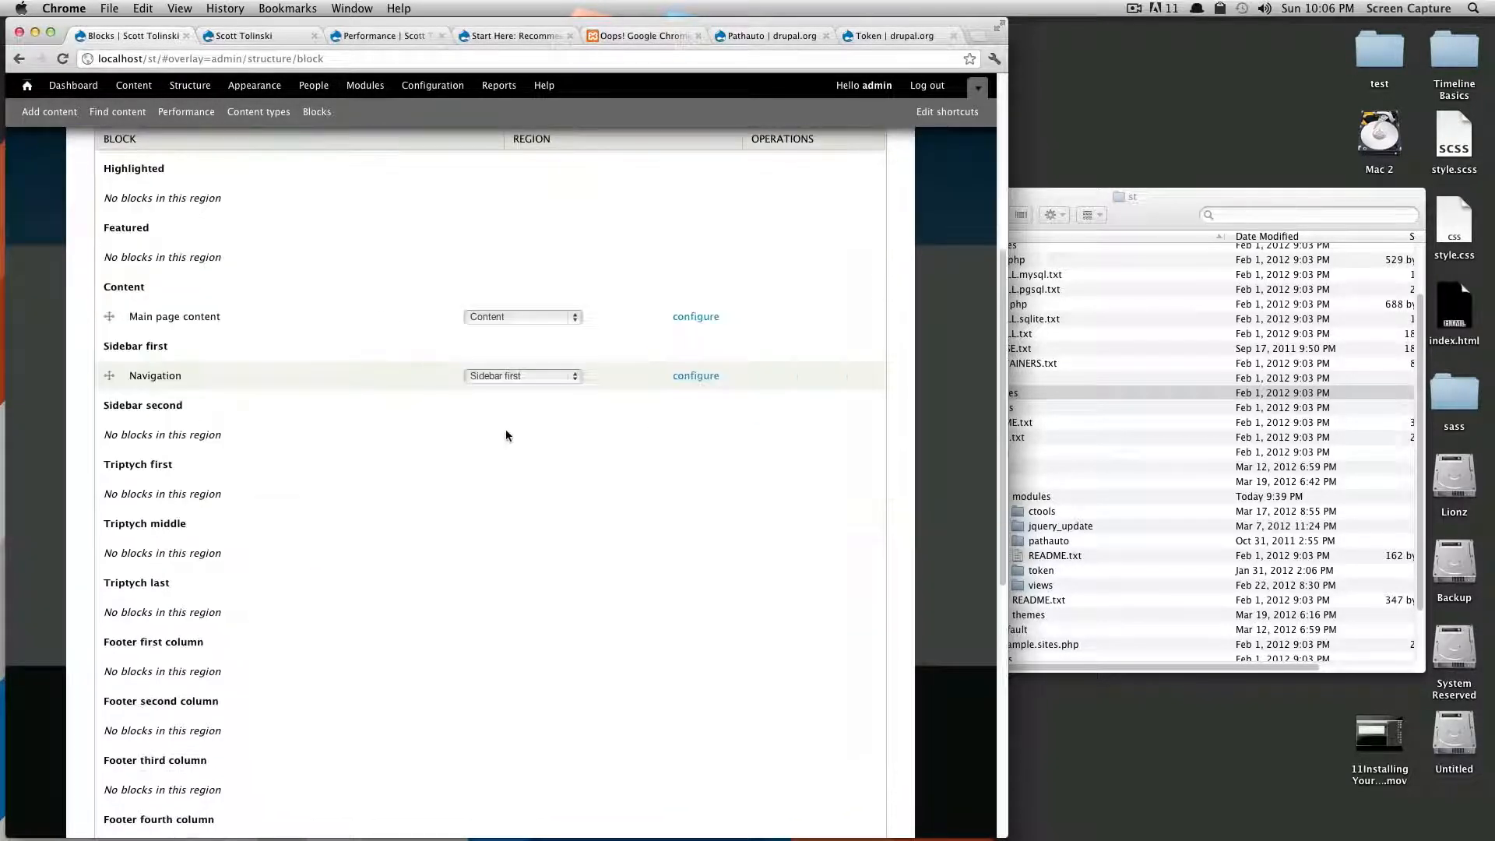
scroll(606, 371, "down", 10)
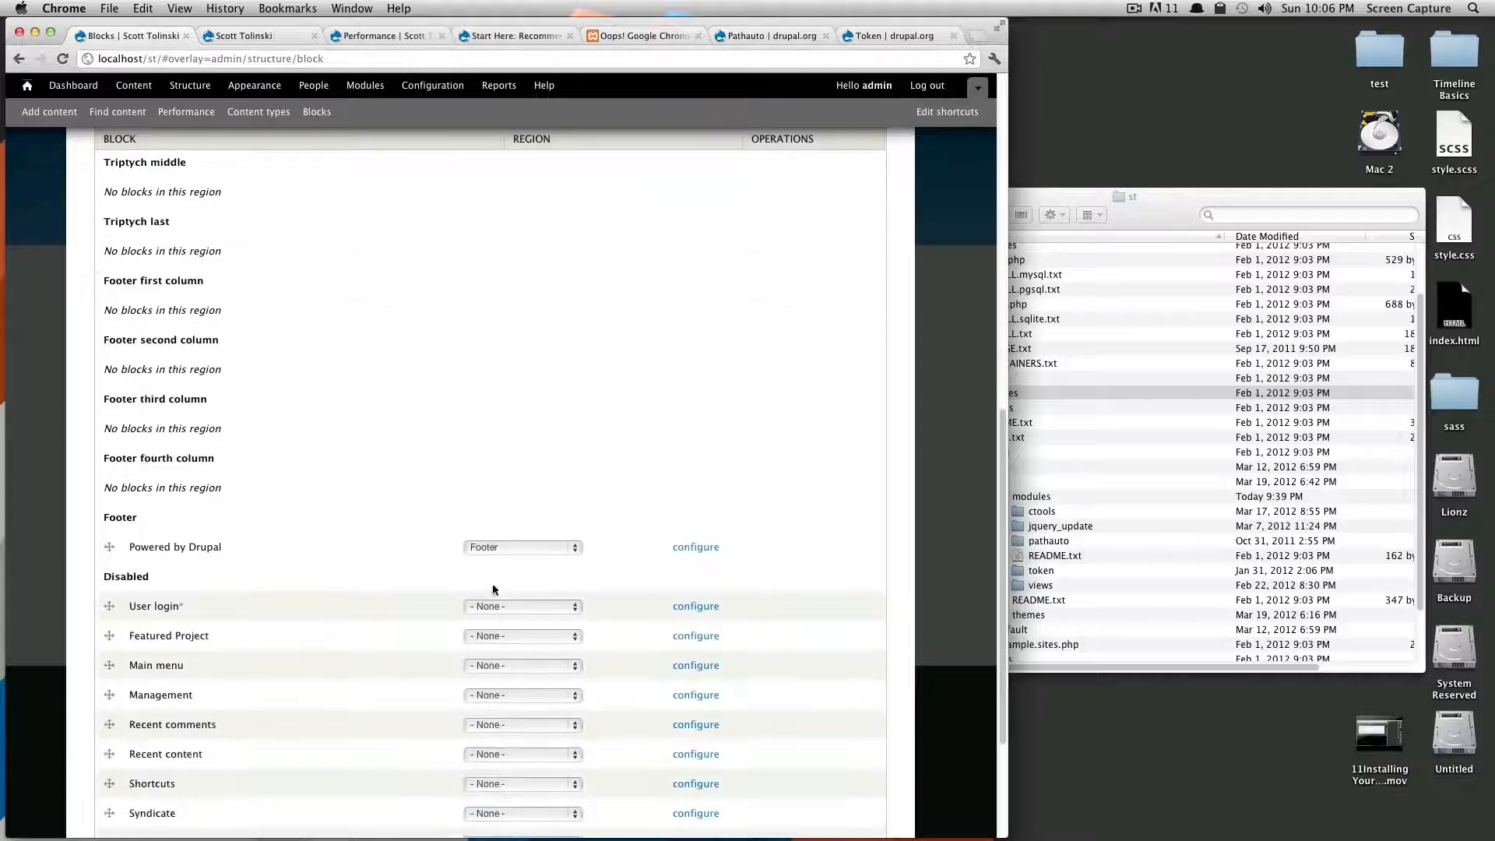
left_click(511, 547)
left_click(491, 350)
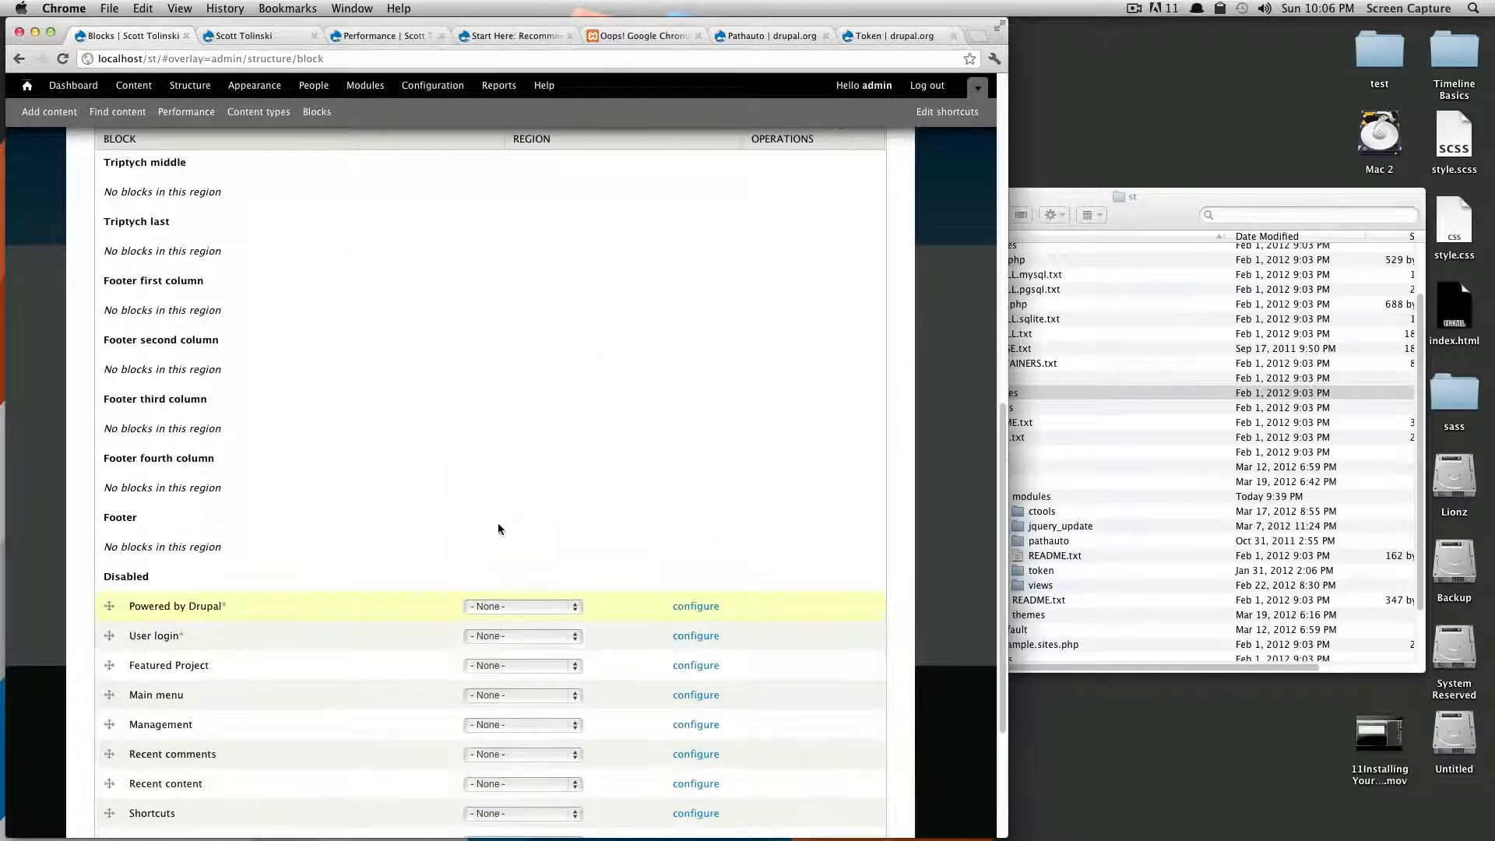
scroll(483, 545, "down", 4)
scroll(343, 671, "down", 2)
left_click(143, 761)
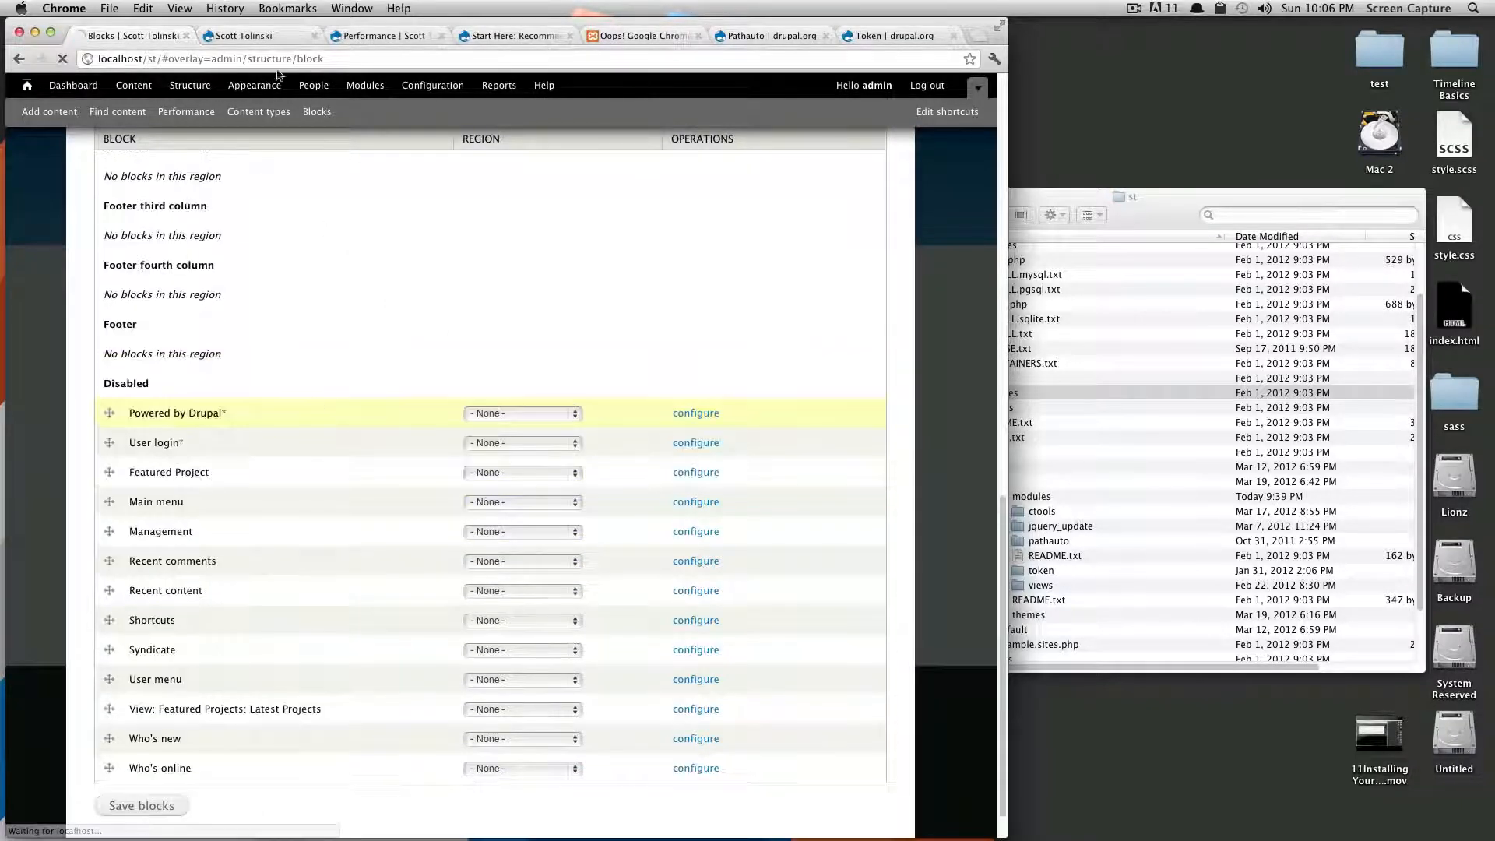
Step: Reload the home page to check the header, sidebar and footer blocks, and open the My First Drupal Article page
left_click(249, 34)
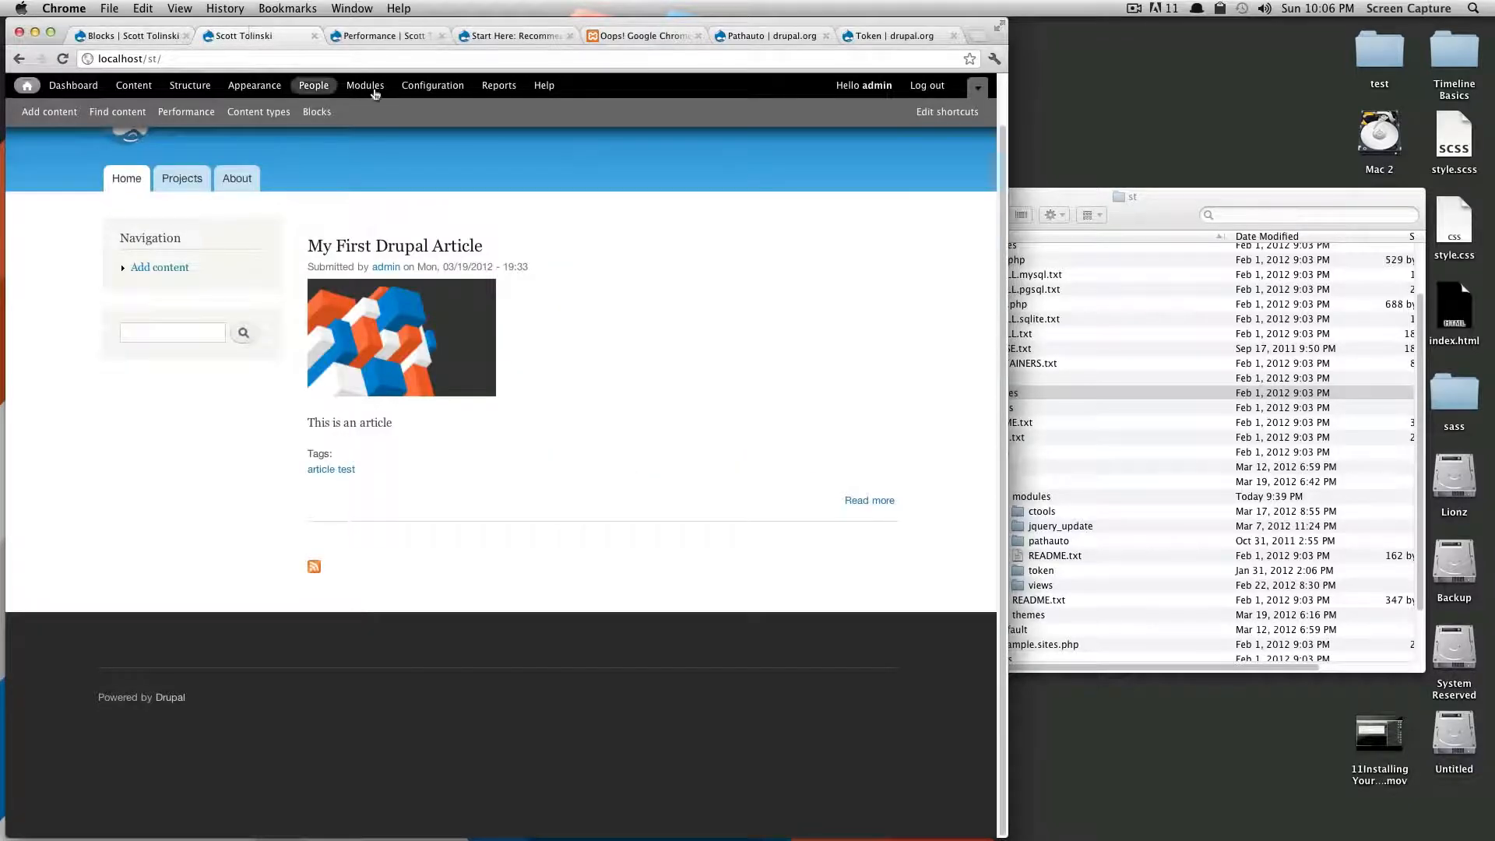
key("super+r")
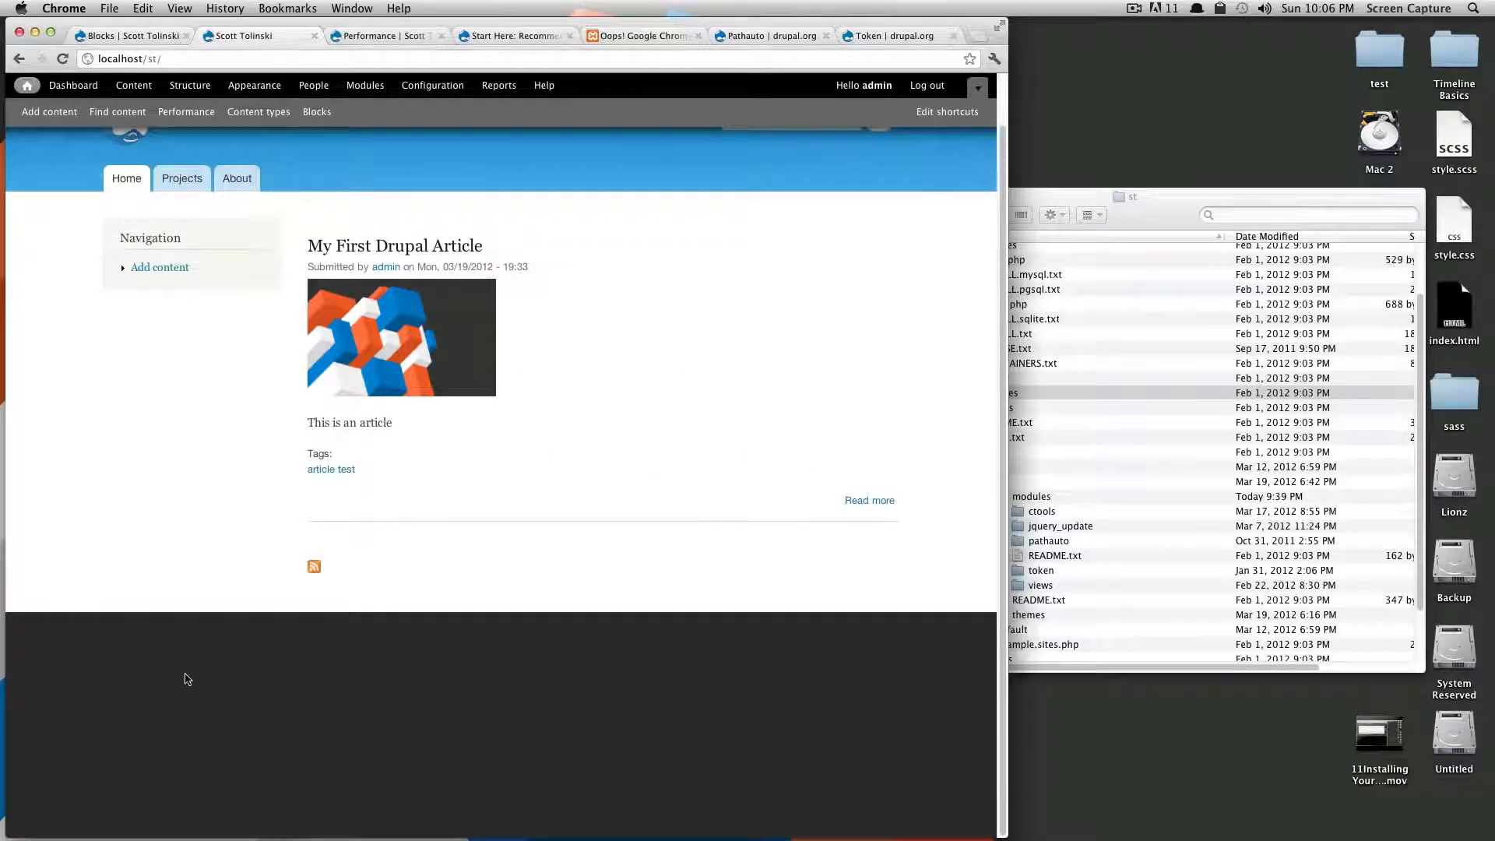
scroll(188, 680, "up", 2)
left_click(761, 171)
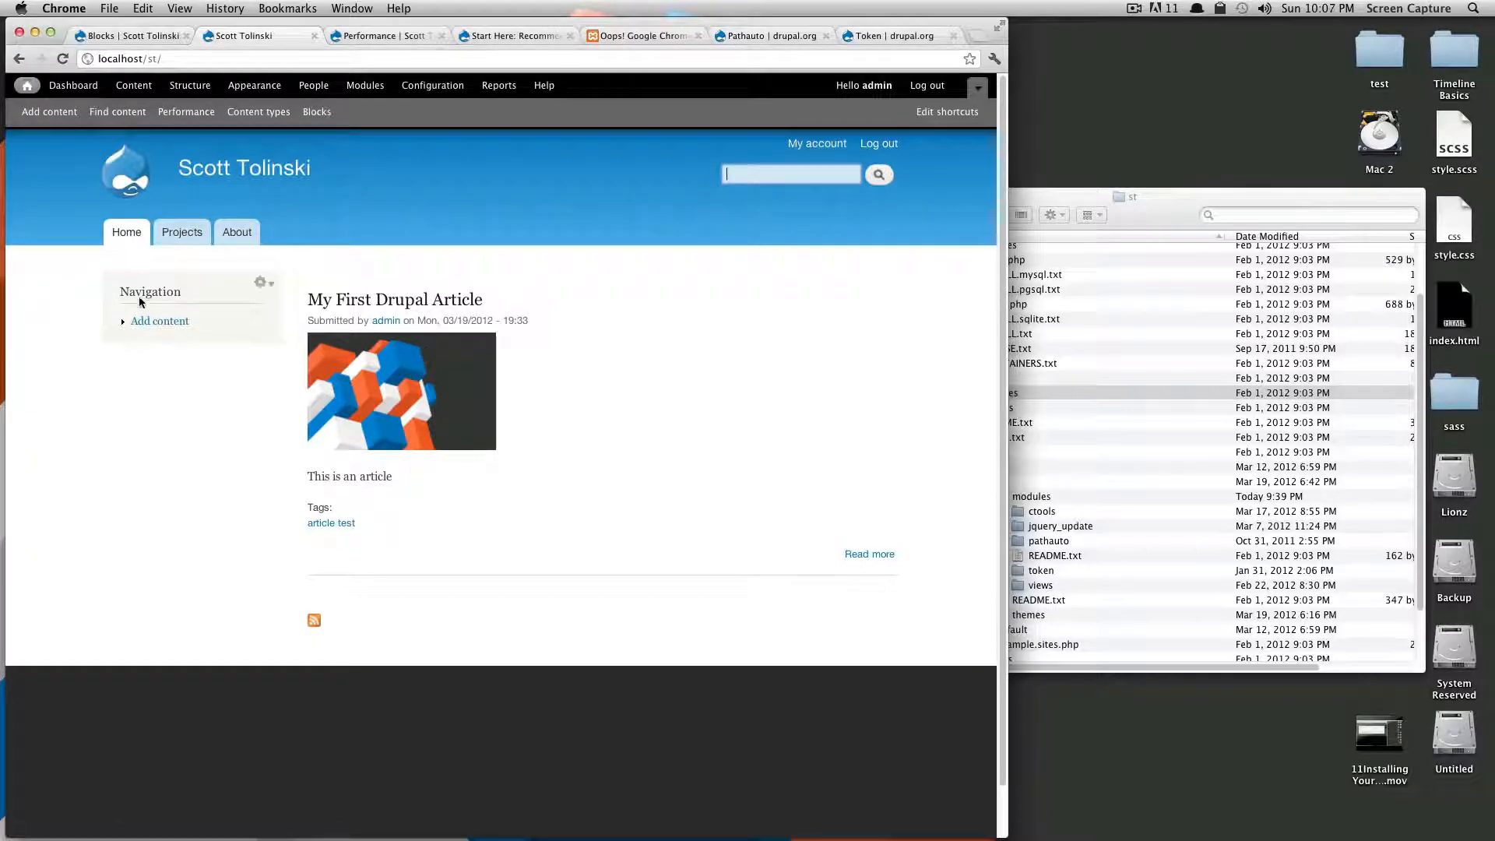
mouse_move(165, 302)
left_click(396, 301)
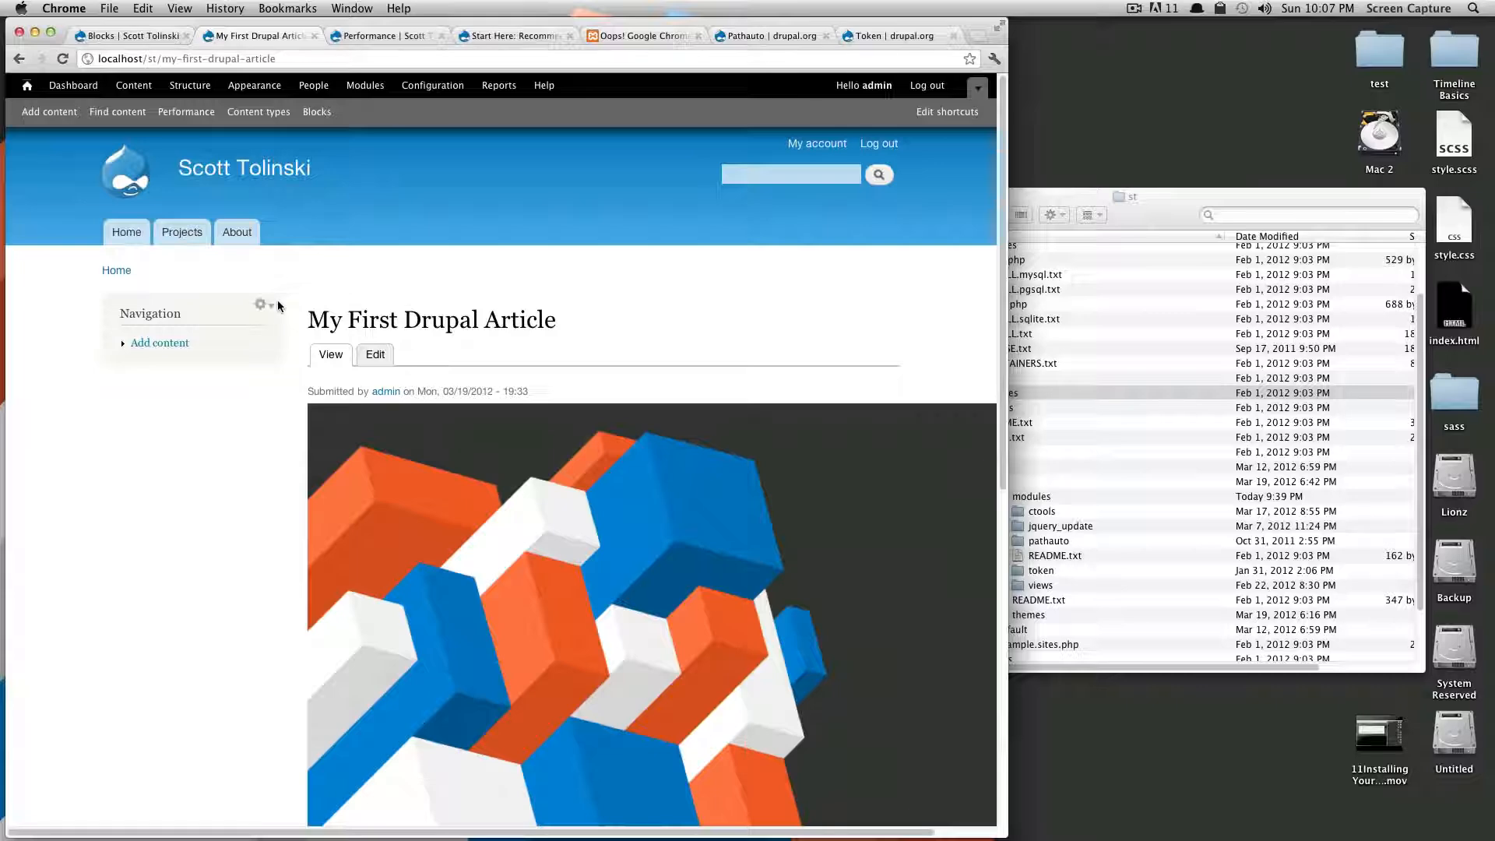
Step: Return to the Blocks page and open the configuration of the Navigation block in Sidebar first
left_click(139, 36)
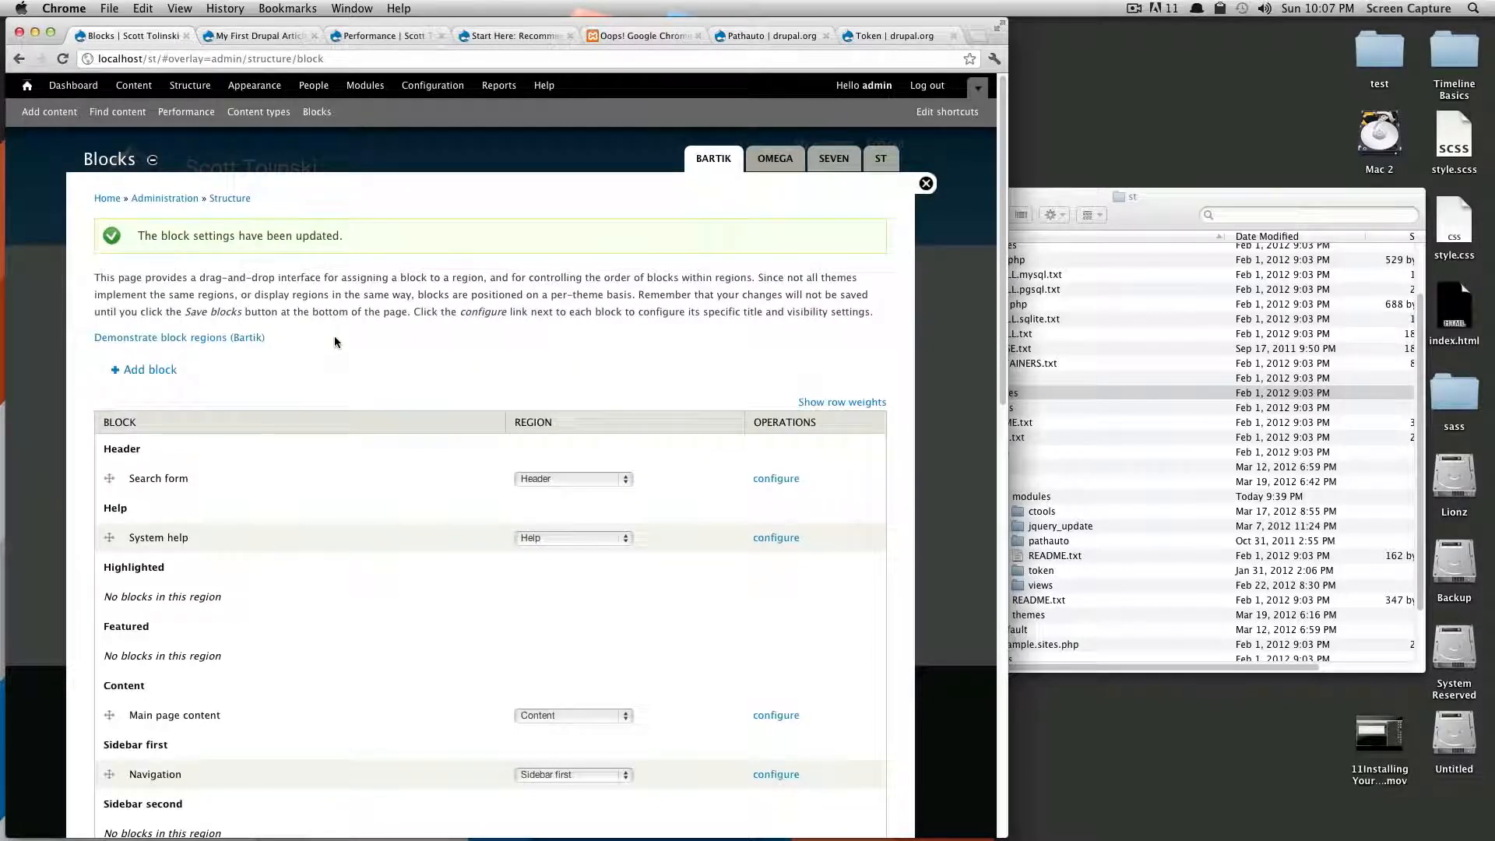
scroll(334, 337, "down", 3)
scroll(341, 338, "down", 3)
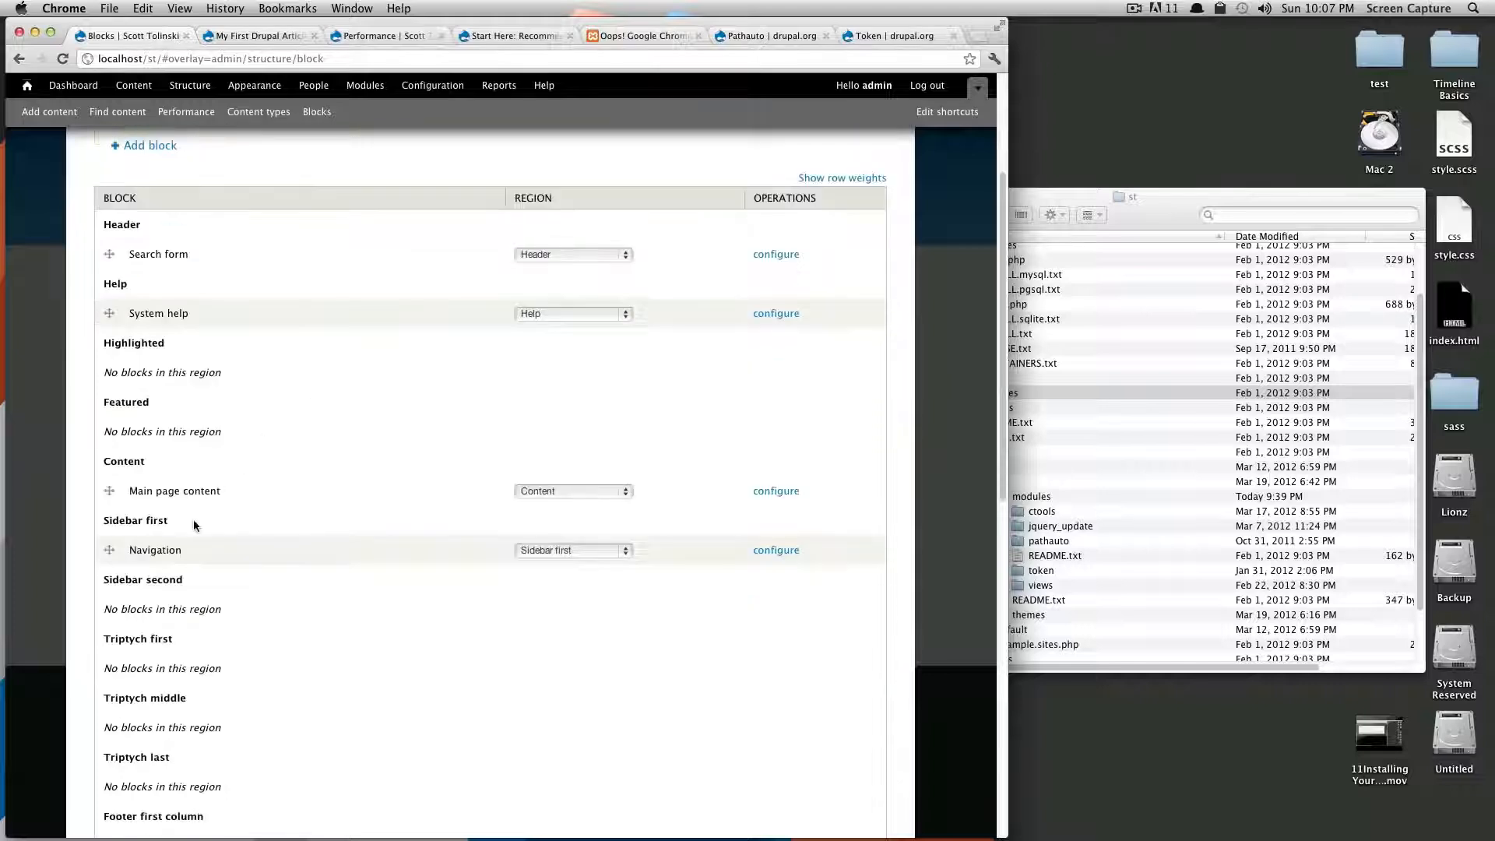
left_click(780, 554)
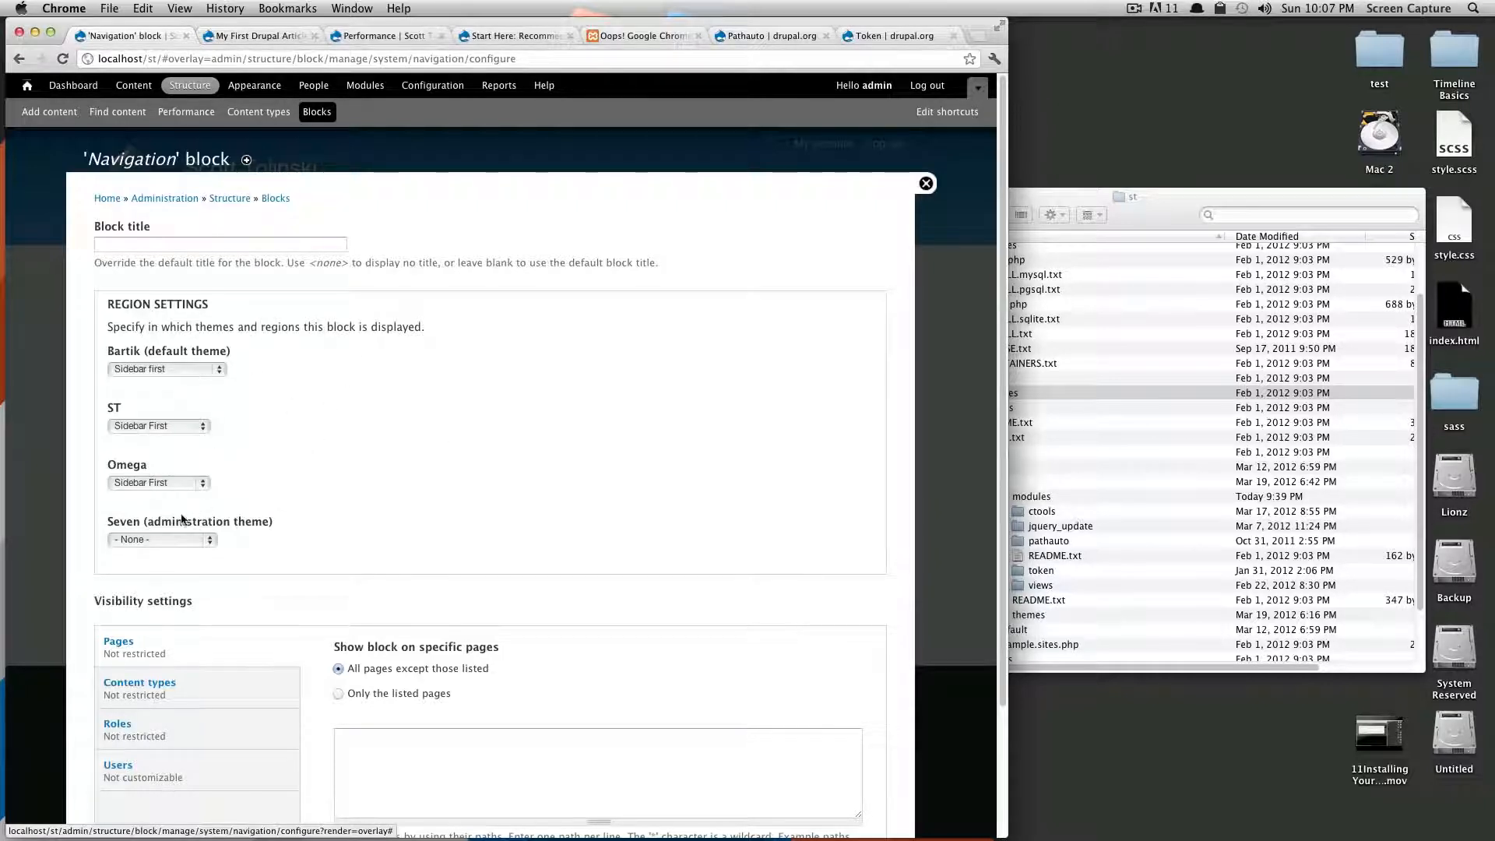
Step: Keep the Navigation block's Bartik region at Sidebar first and set its block title to <none>
left_click(203, 369)
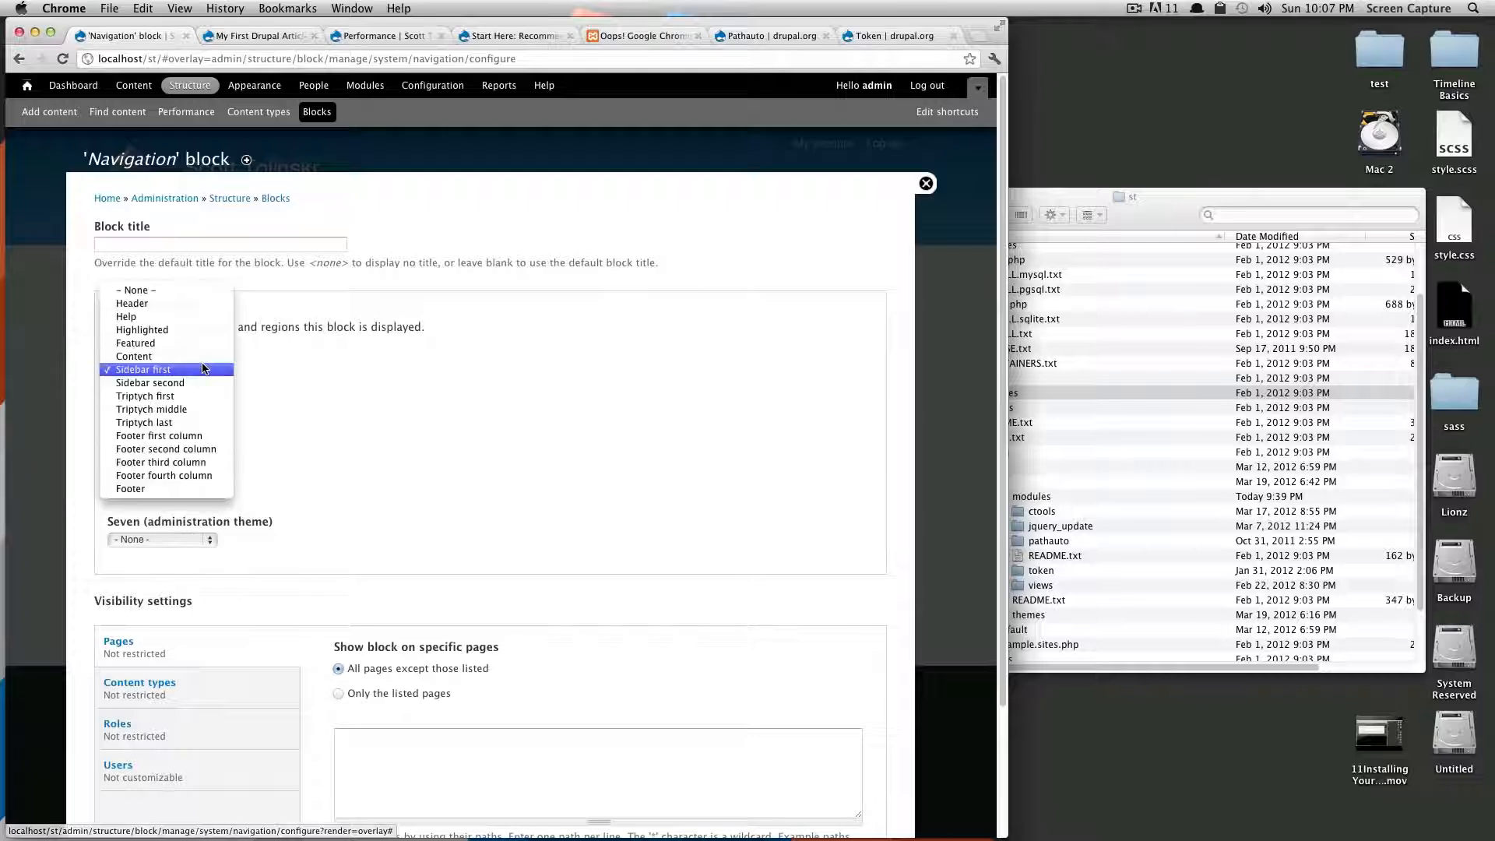
left_click(204, 369)
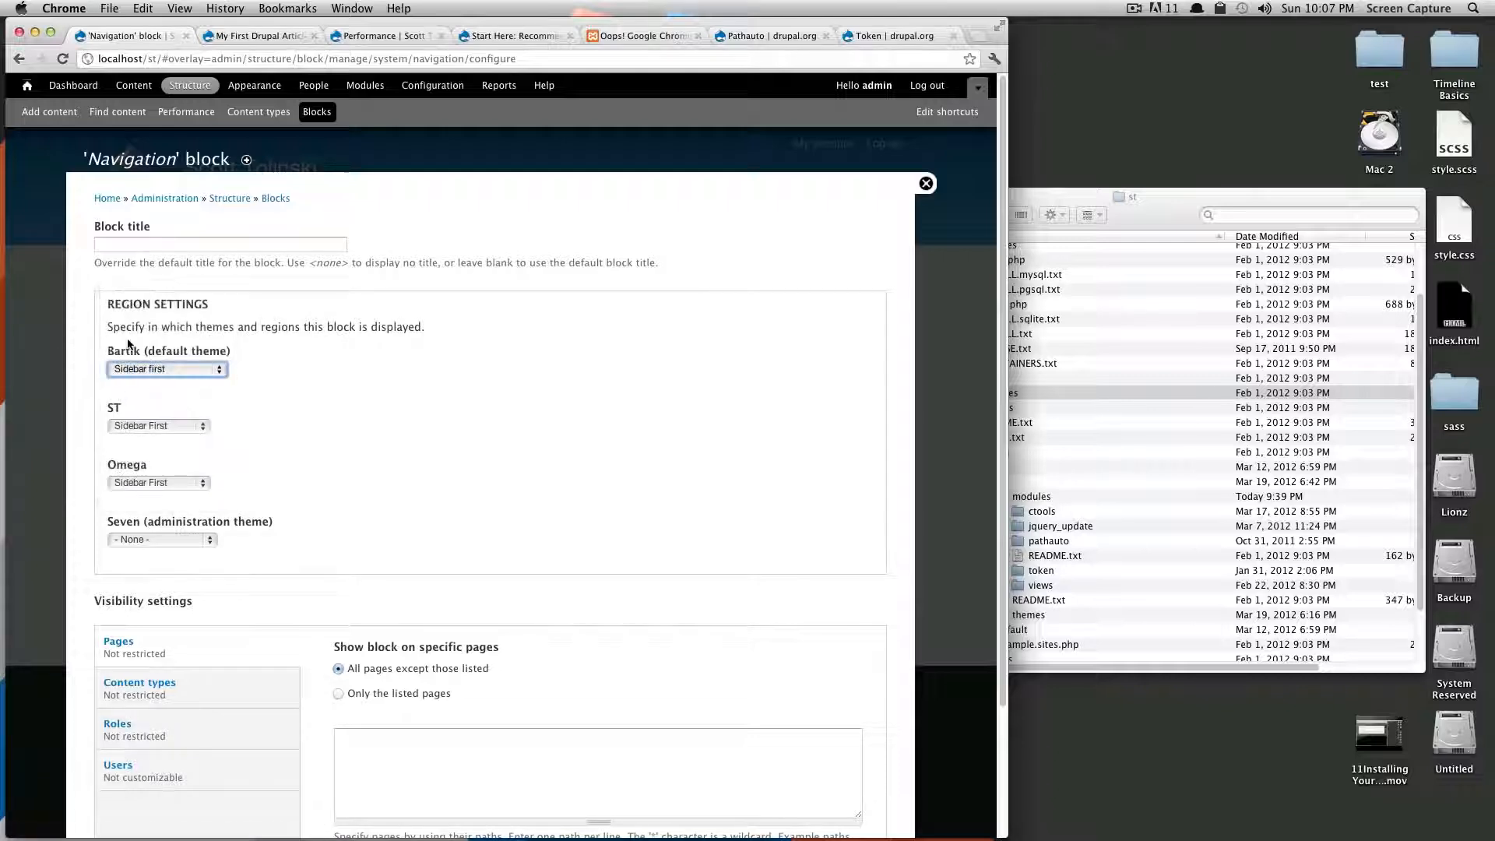
left_click(248, 246)
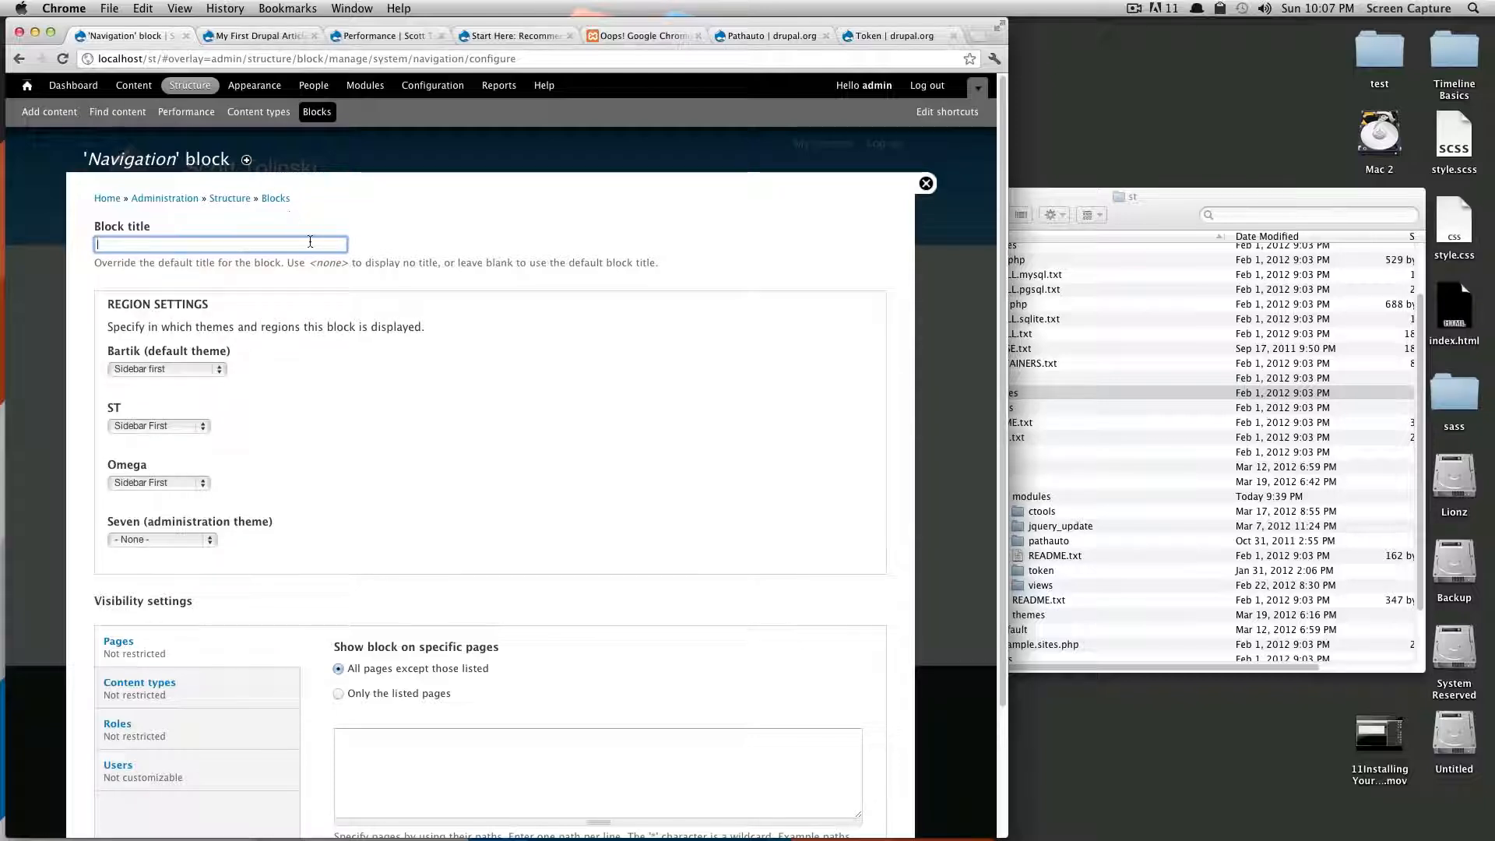
left_click(263, 40)
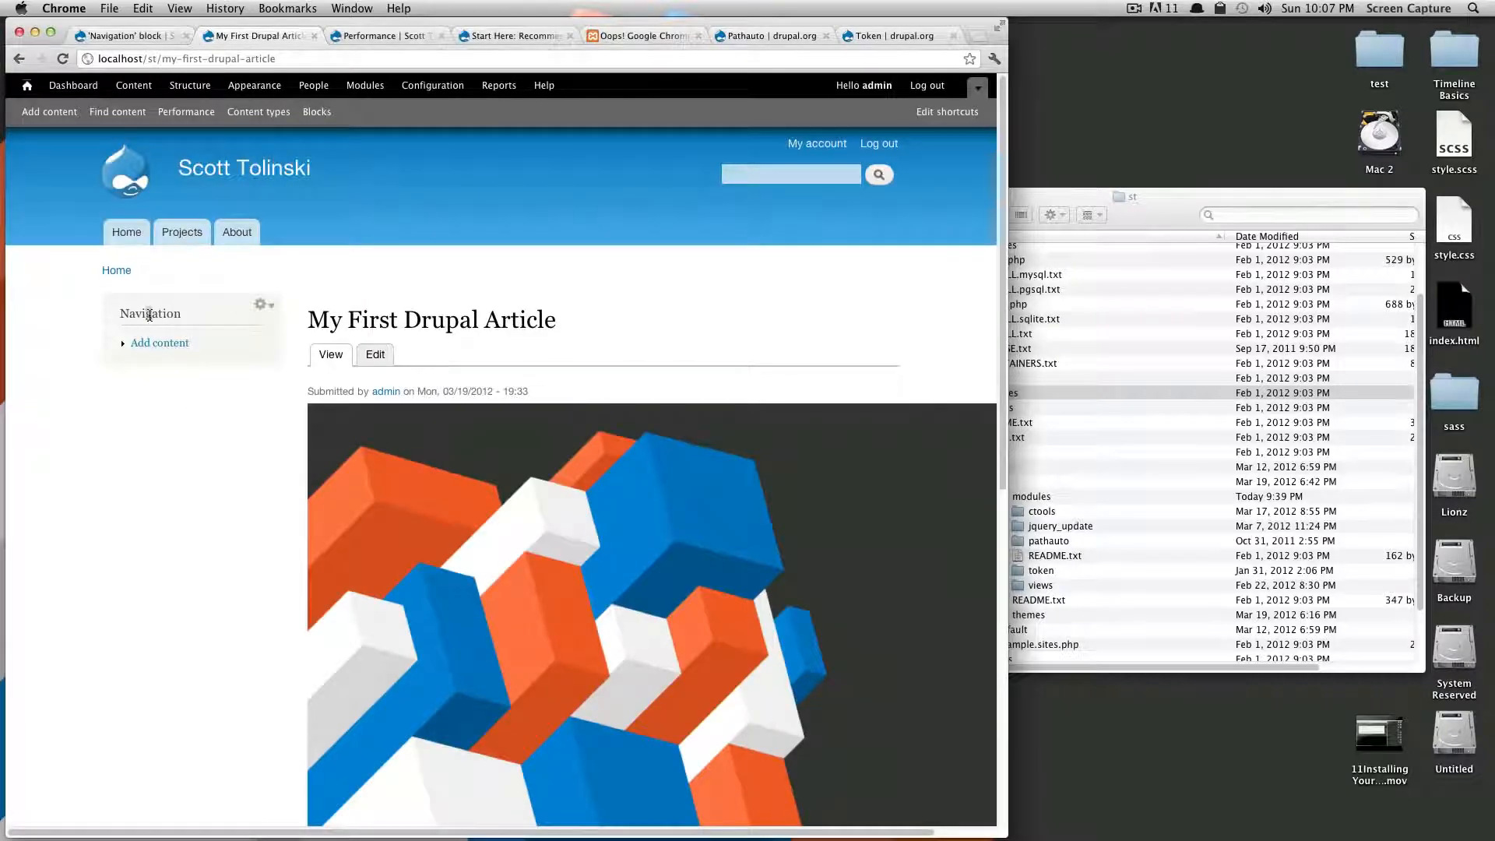
left_click(109, 37)
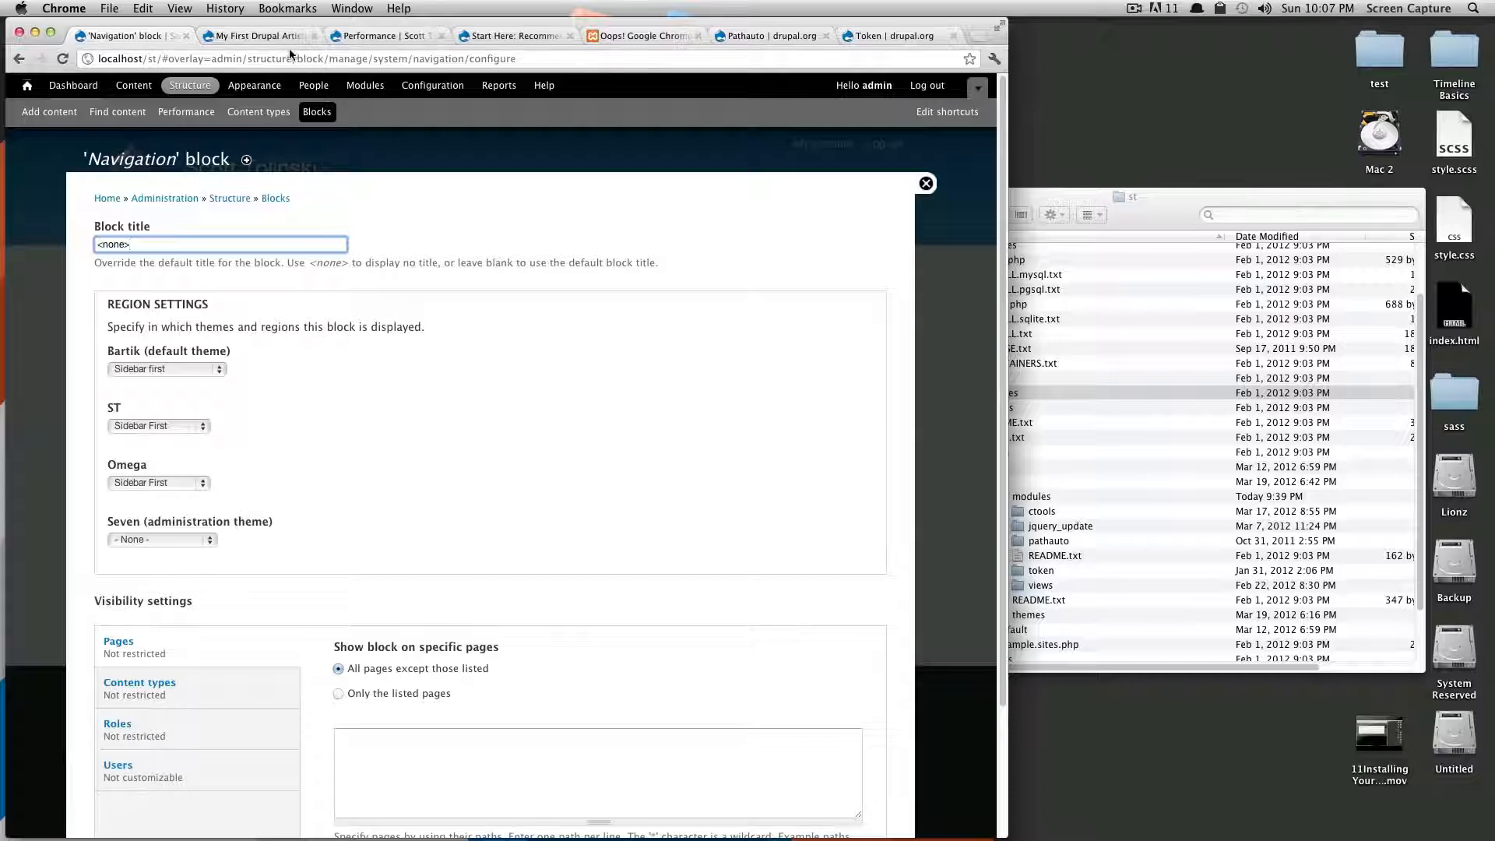
left_click(271, 37)
key("super+1")
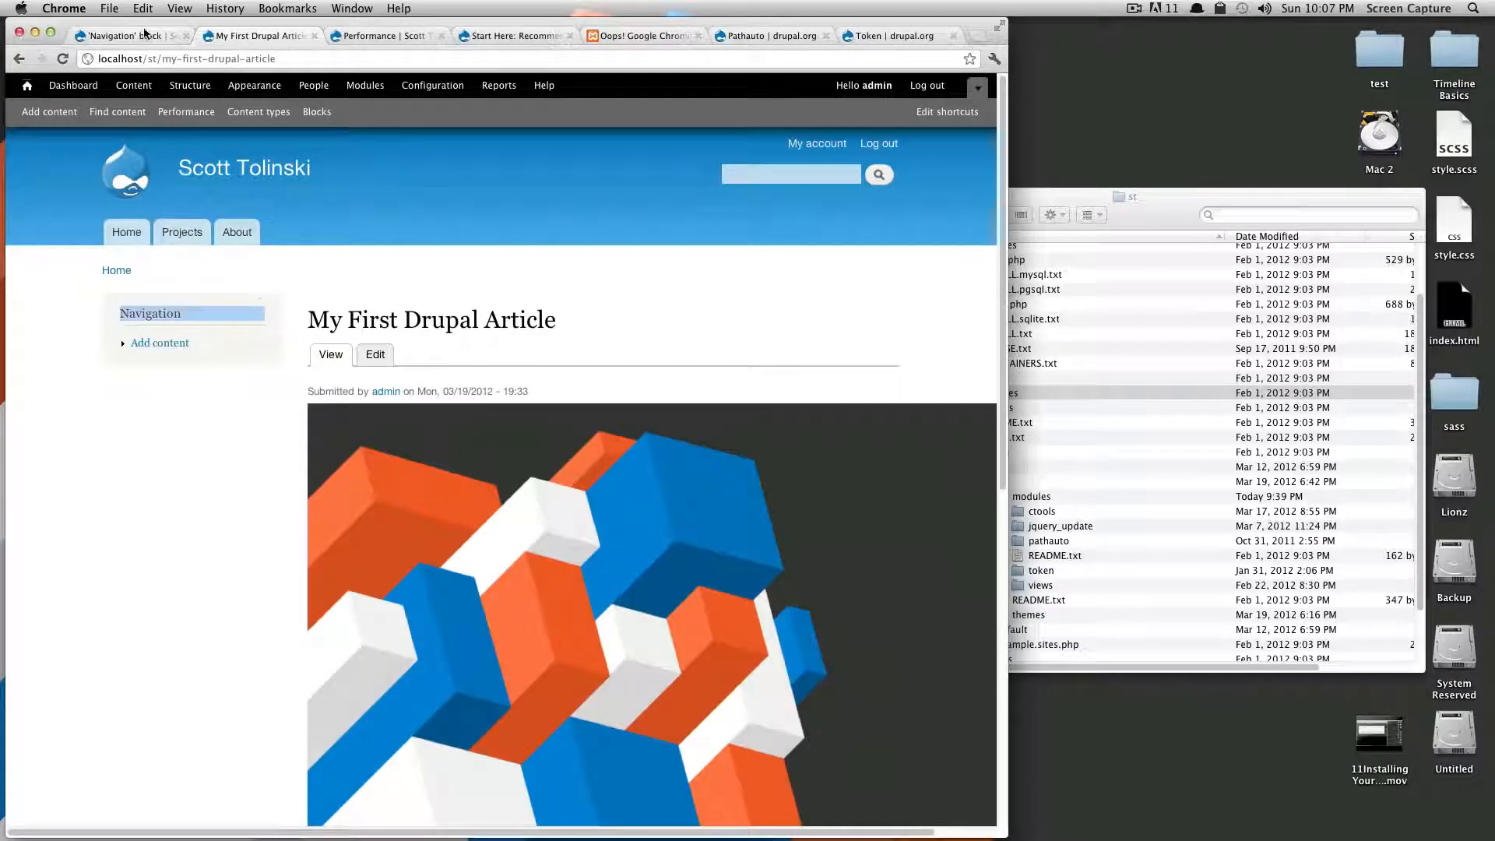
Step: Restrict the Navigation block to only the listed page <front> and save the block
scroll(342, 320, "down", 3)
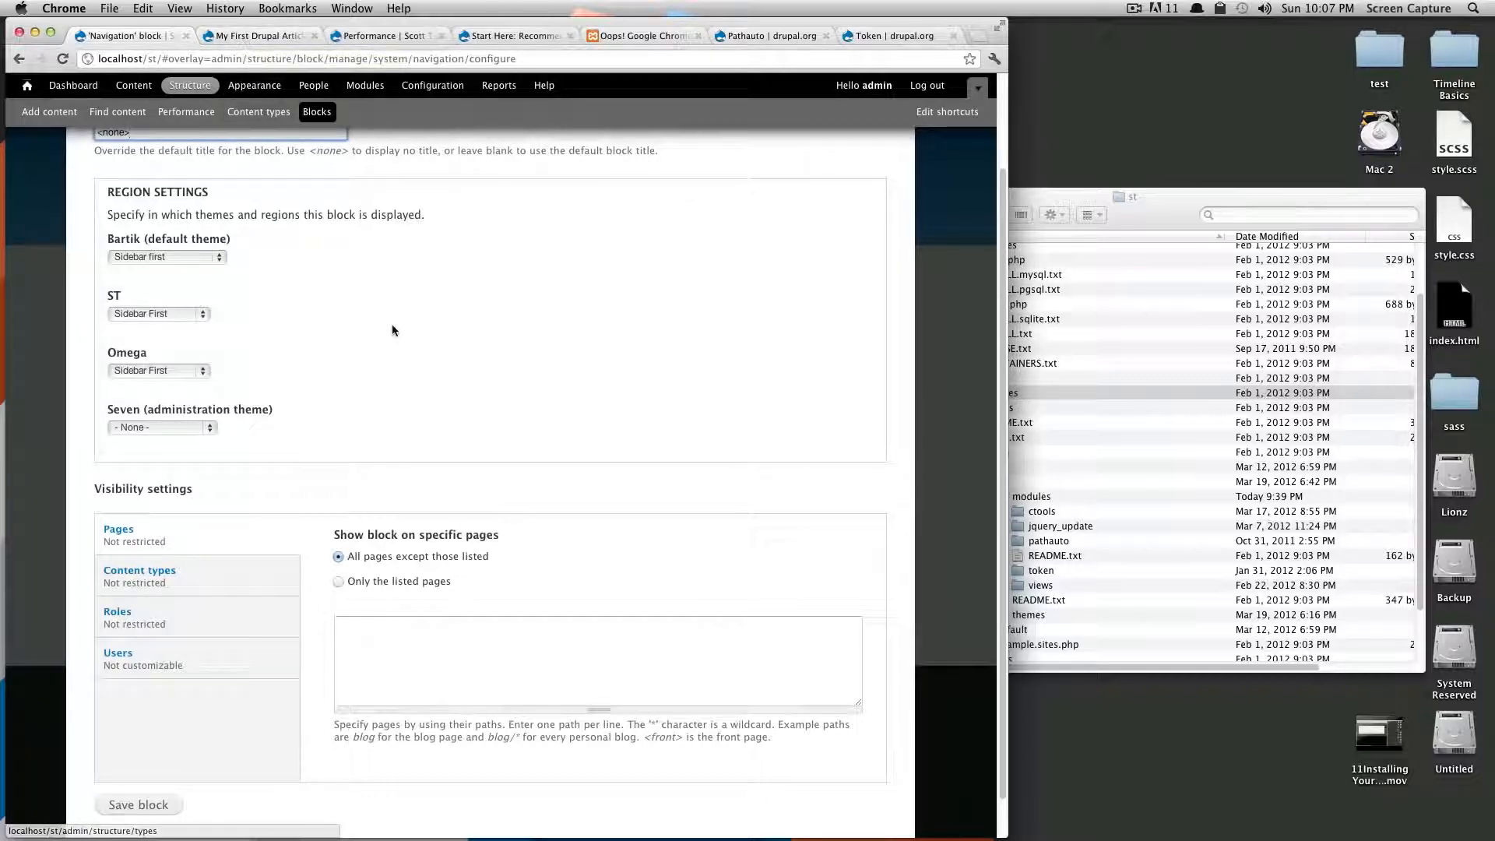
scroll(386, 329, "down", 2)
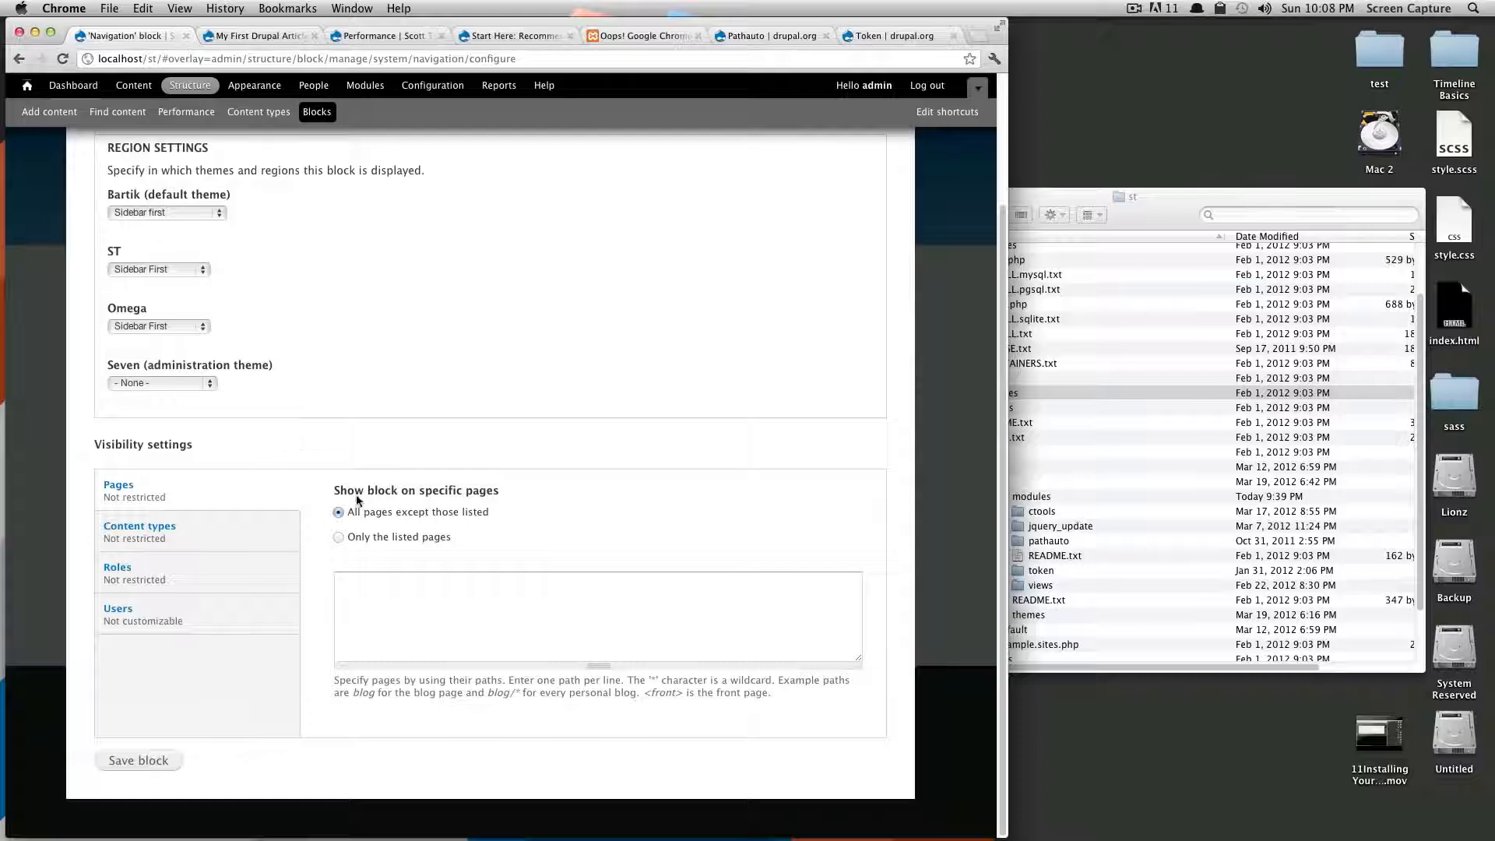
left_click_drag(355, 492, 507, 497)
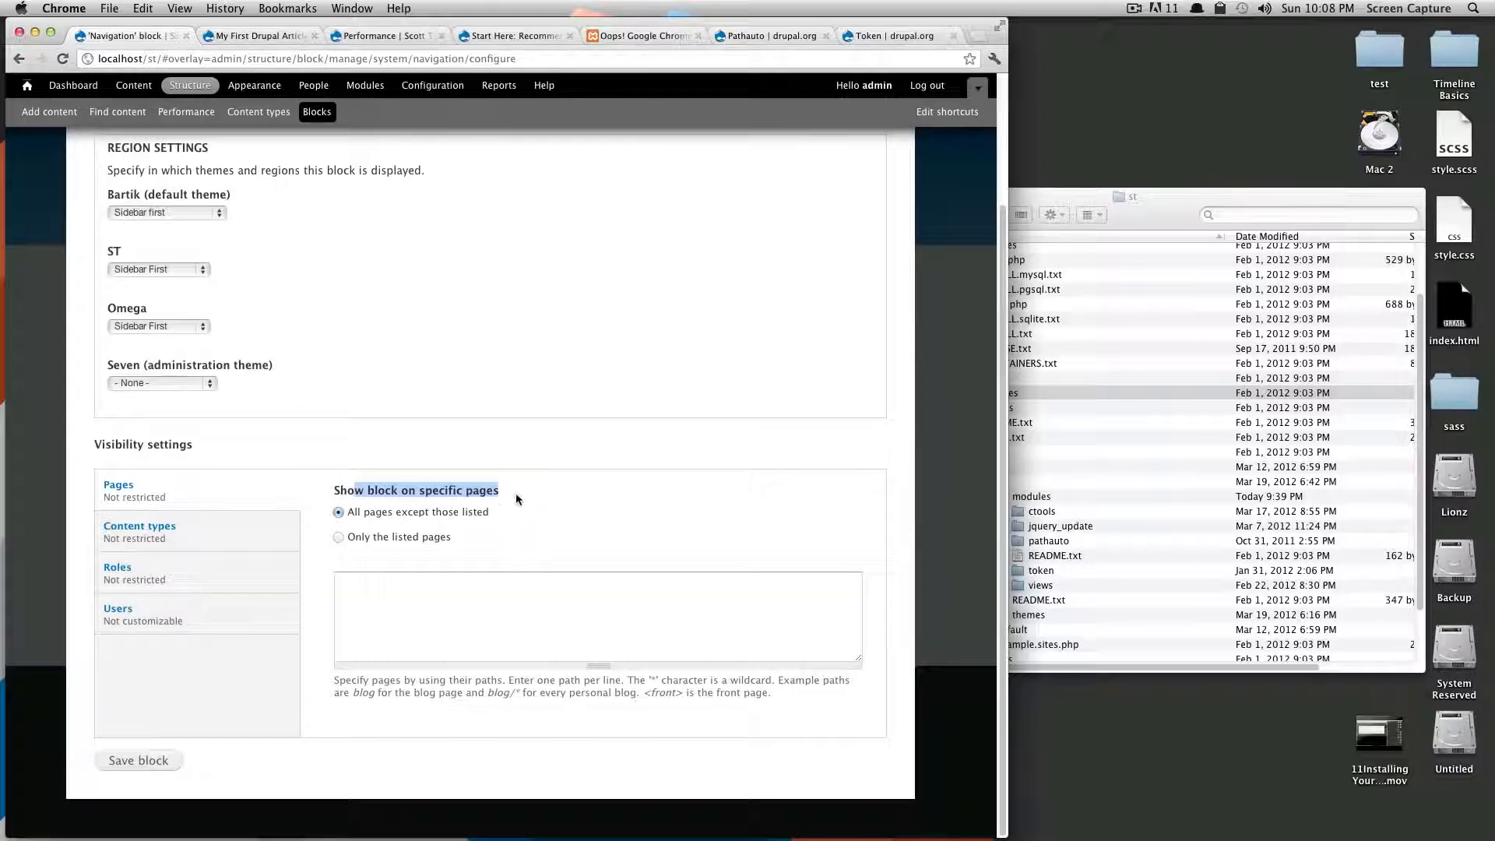
mouse_move(347, 512)
left_mouse_down()
mouse_move(496, 511)
mouse_move(351, 539)
left_mouse_up()
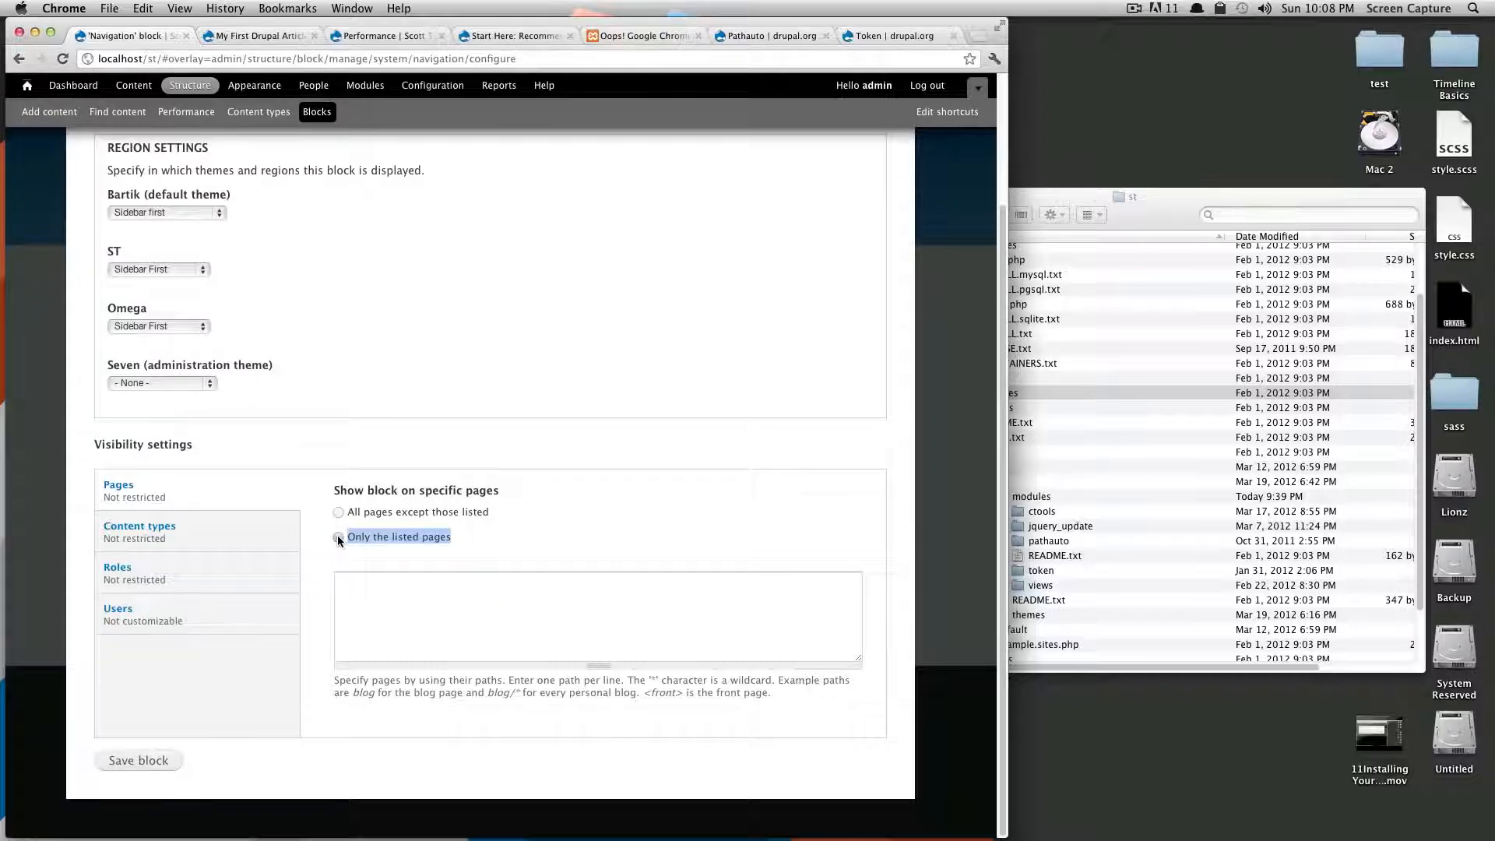
left_click(338, 537)
left_click(354, 584)
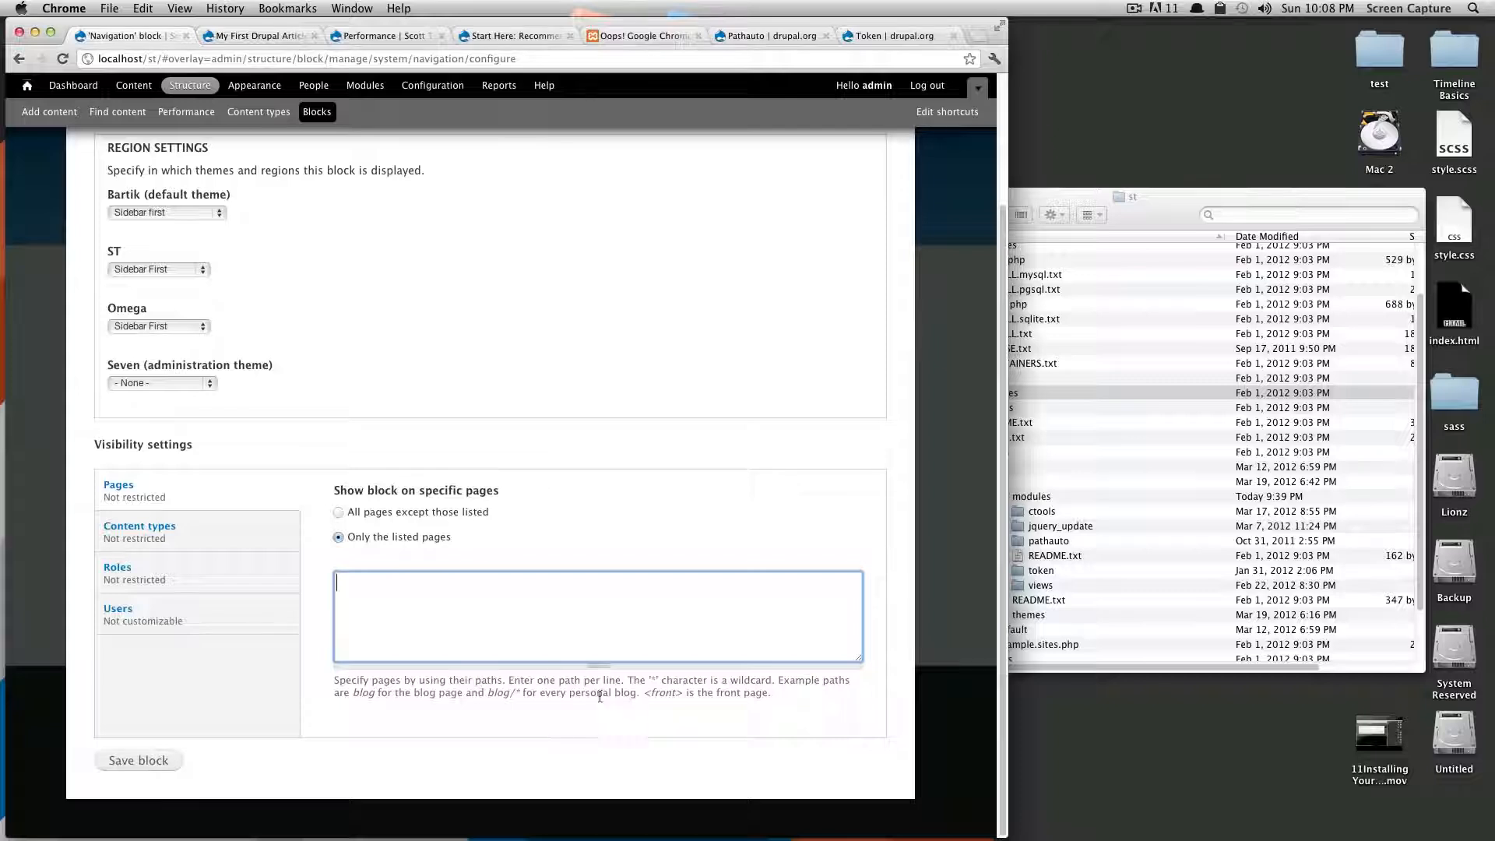
left_click_drag(576, 693, 637, 693)
left_click(686, 693)
left_click(502, 630)
type("<front>")
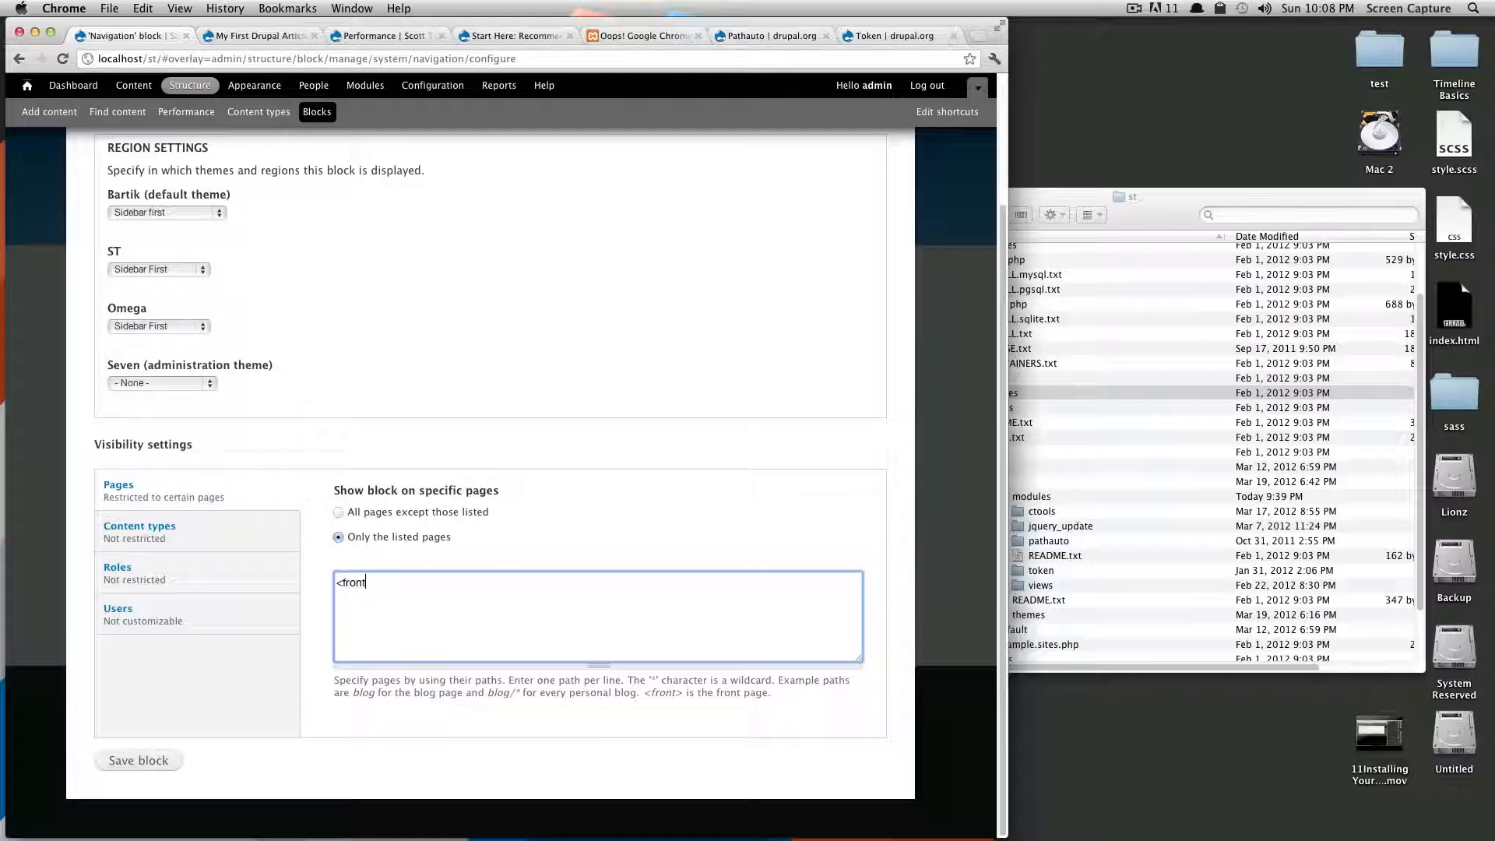
left_click(151, 762)
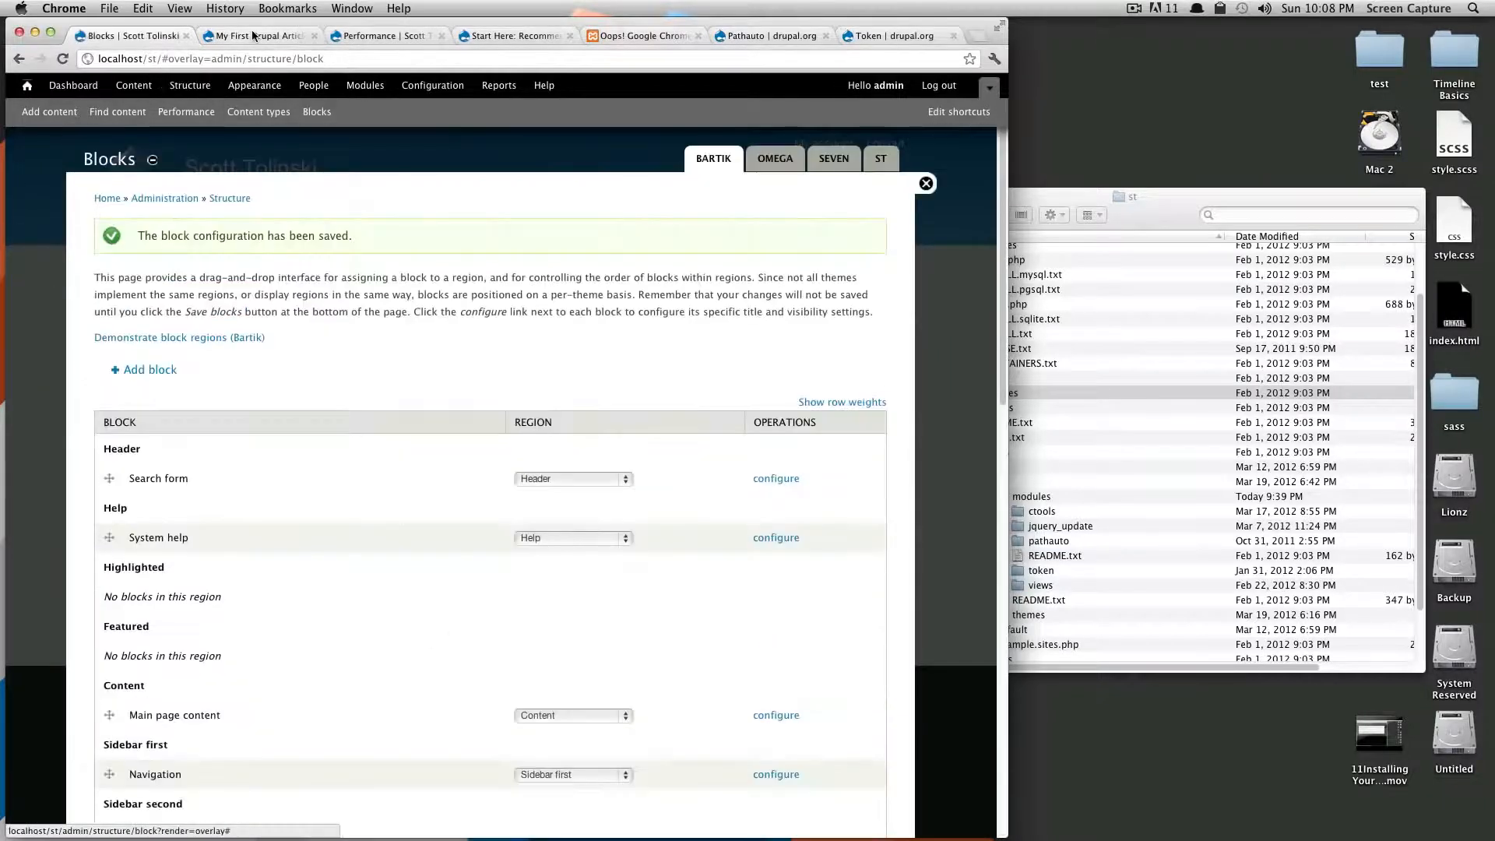
Step: Reload the My First Drupal Article page and open the home and Projects pages to check which blocks each displays
left_click(253, 36)
key("super+r")
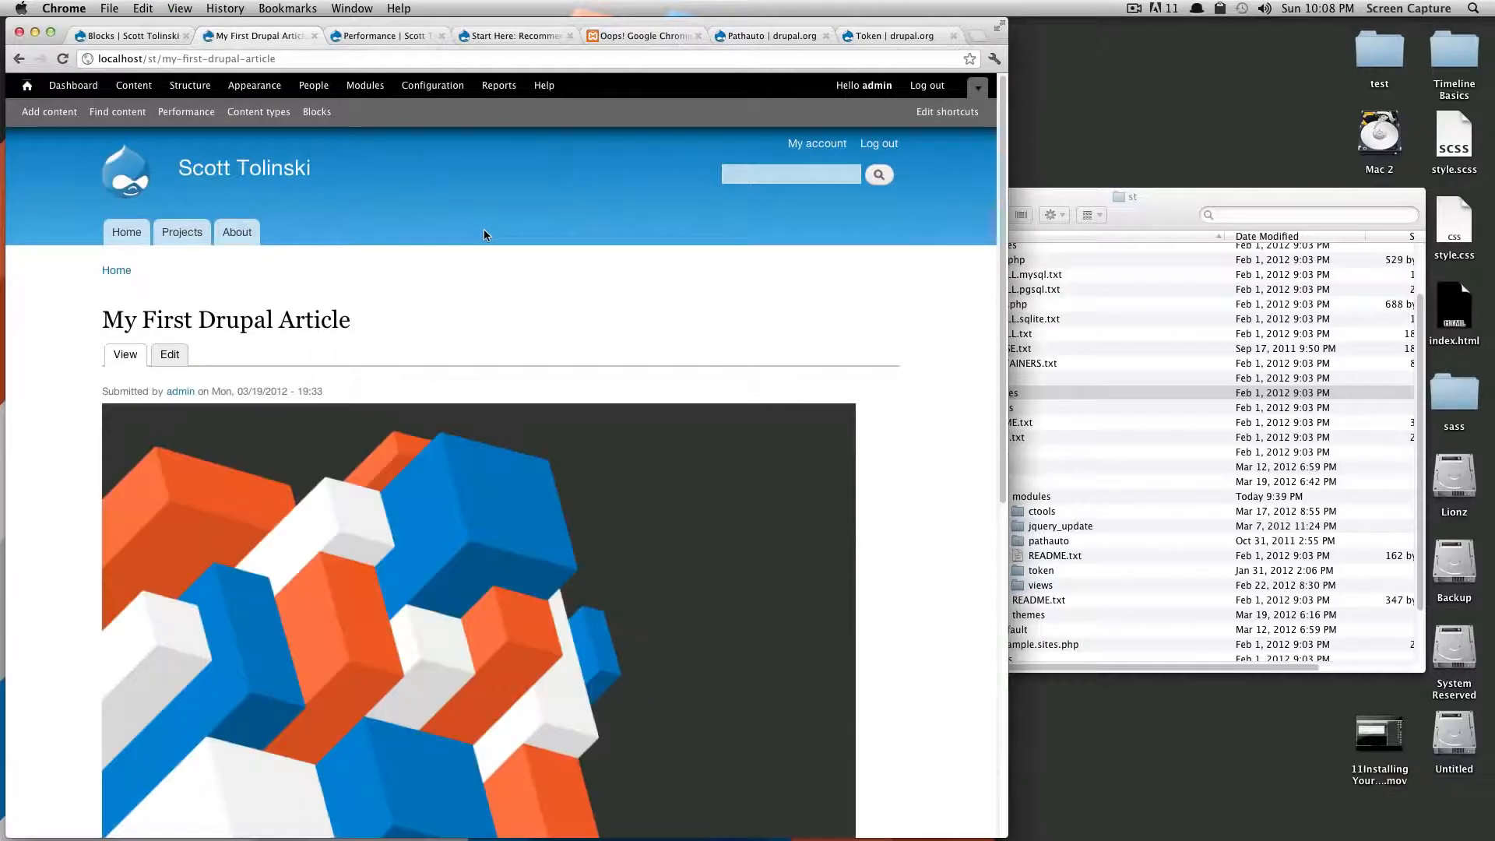
scroll(577, 304, "down", 3)
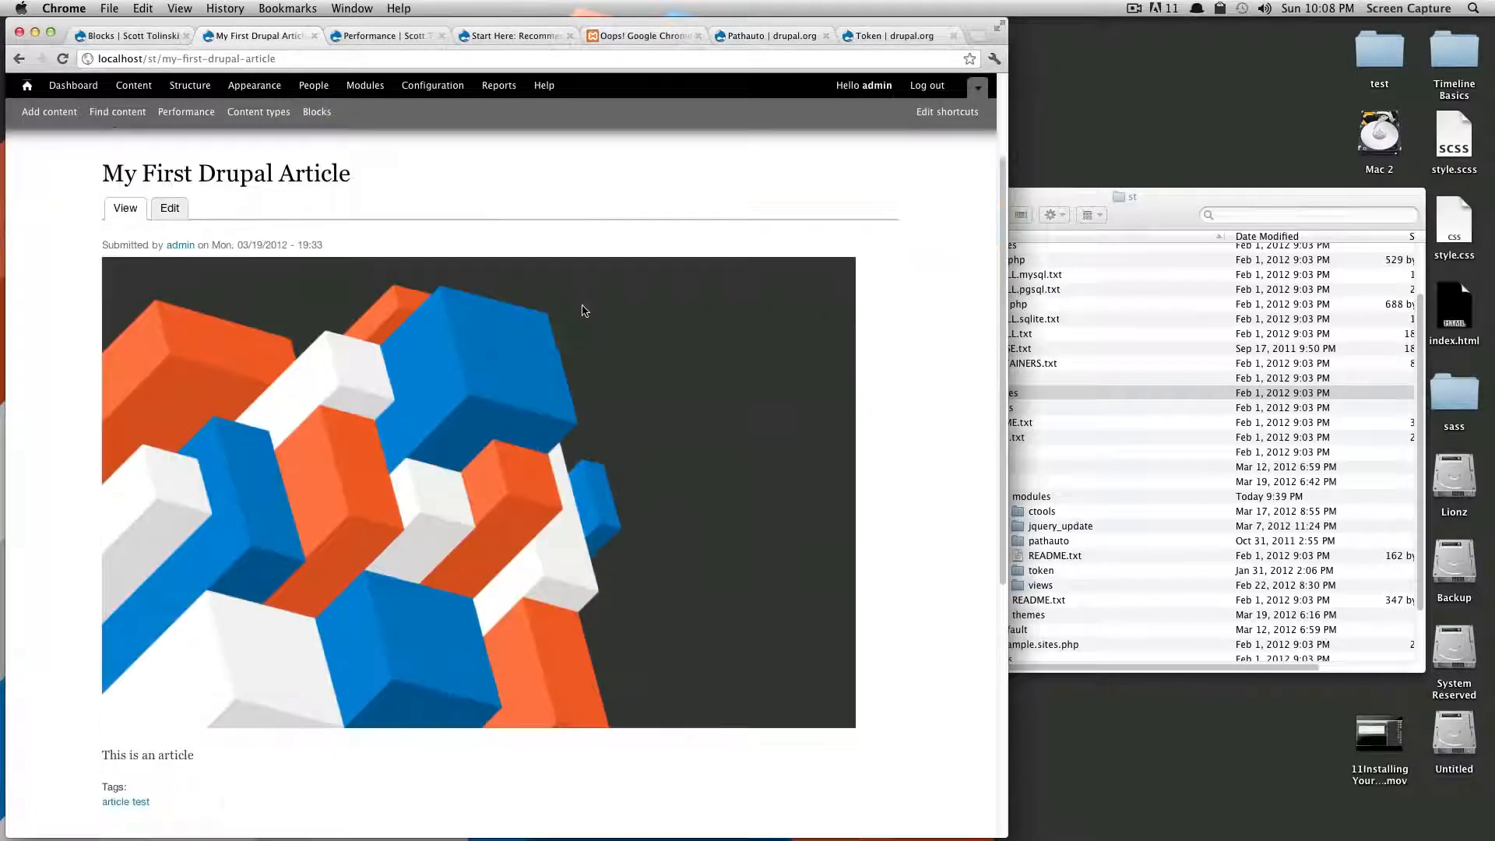
scroll(179, 294, "up", 2)
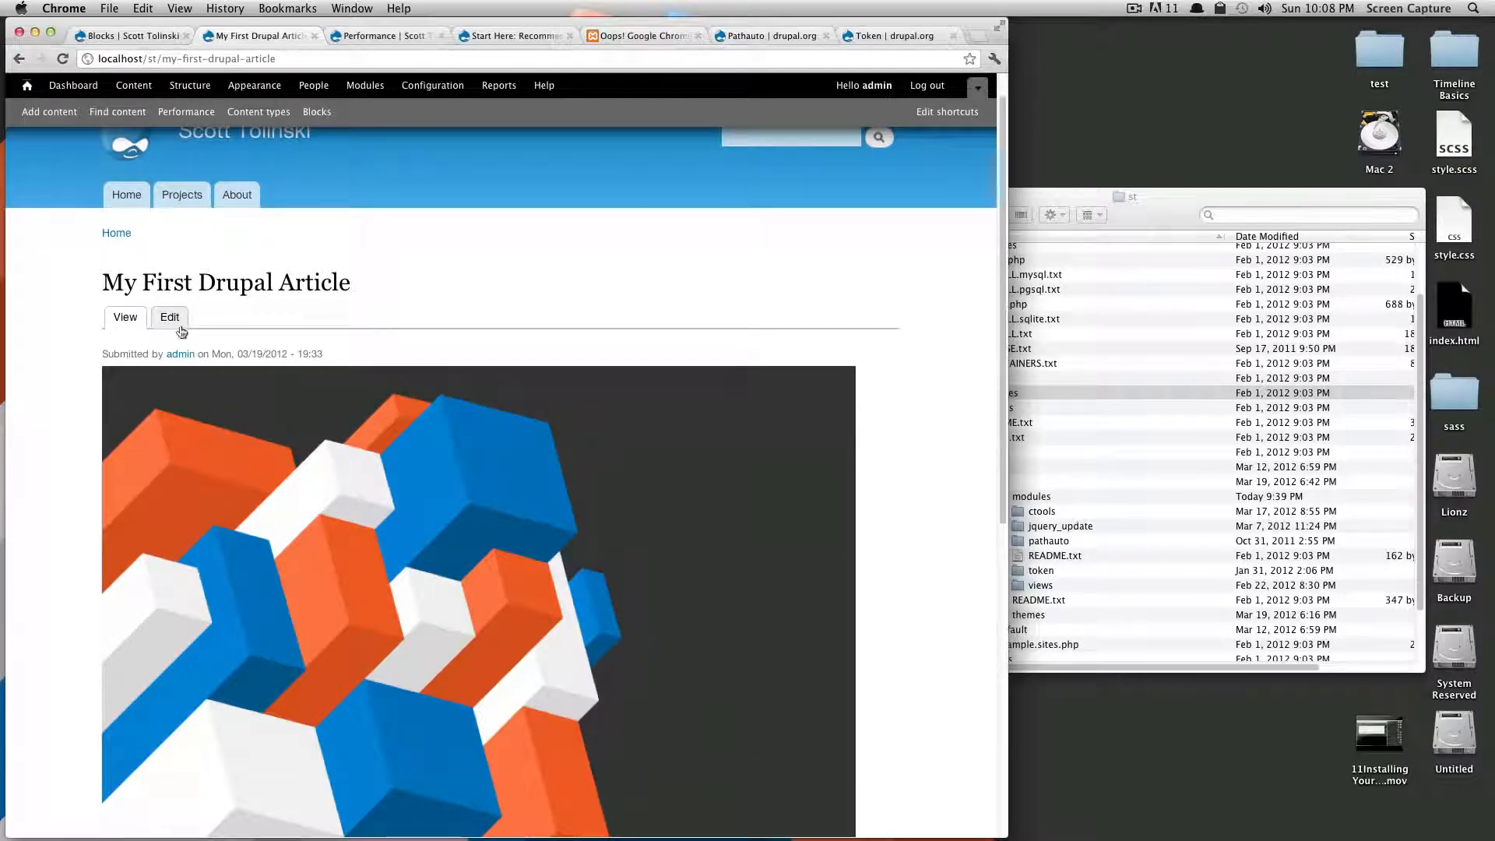
scroll(180, 332, "up", 1)
left_click(113, 171)
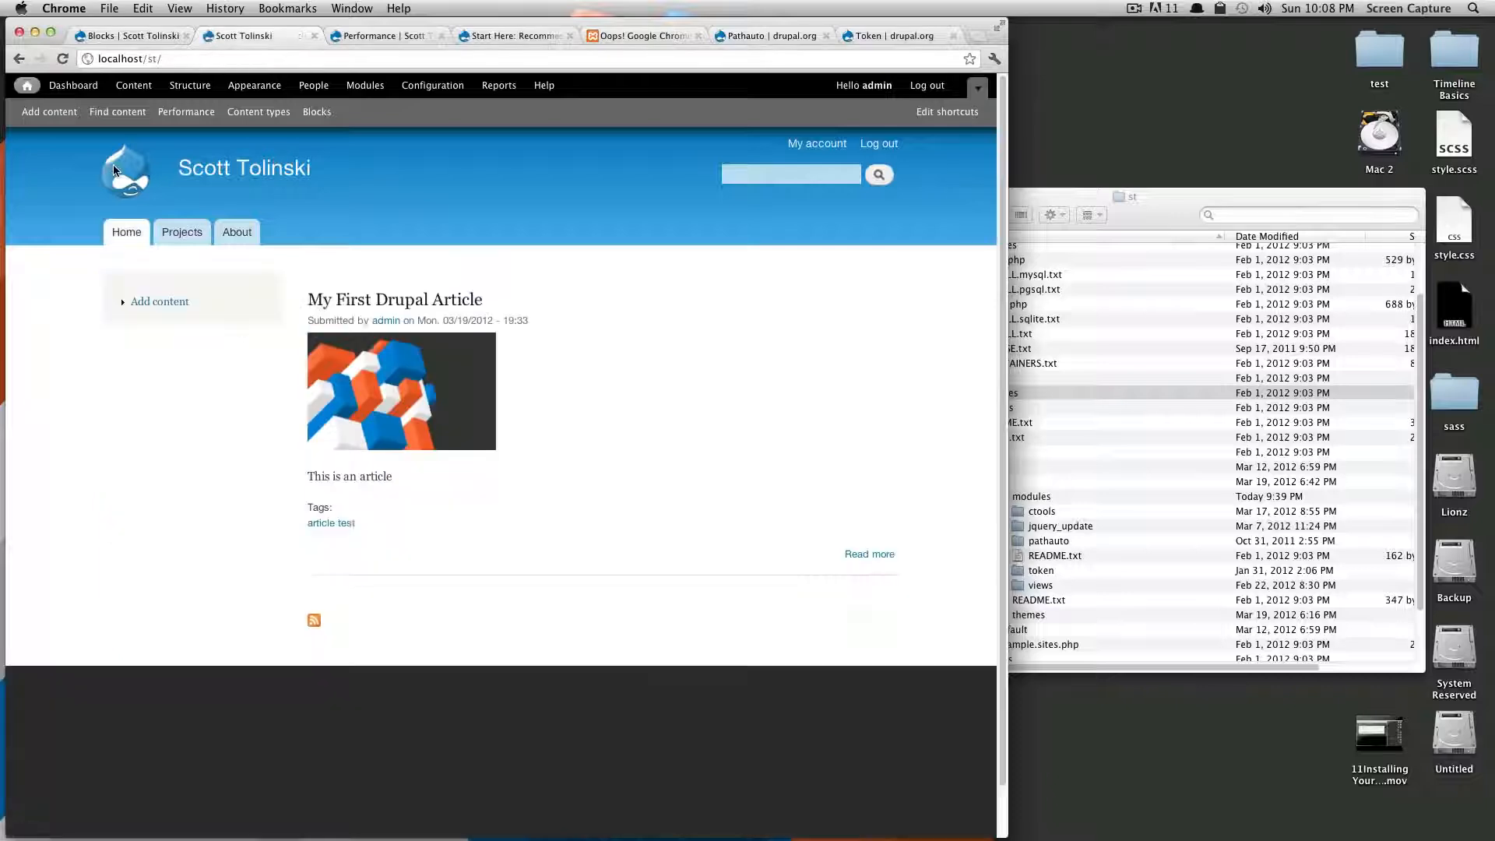
mouse_move(186, 318)
mouse_move(551, 287)
mouse_move(879, 176)
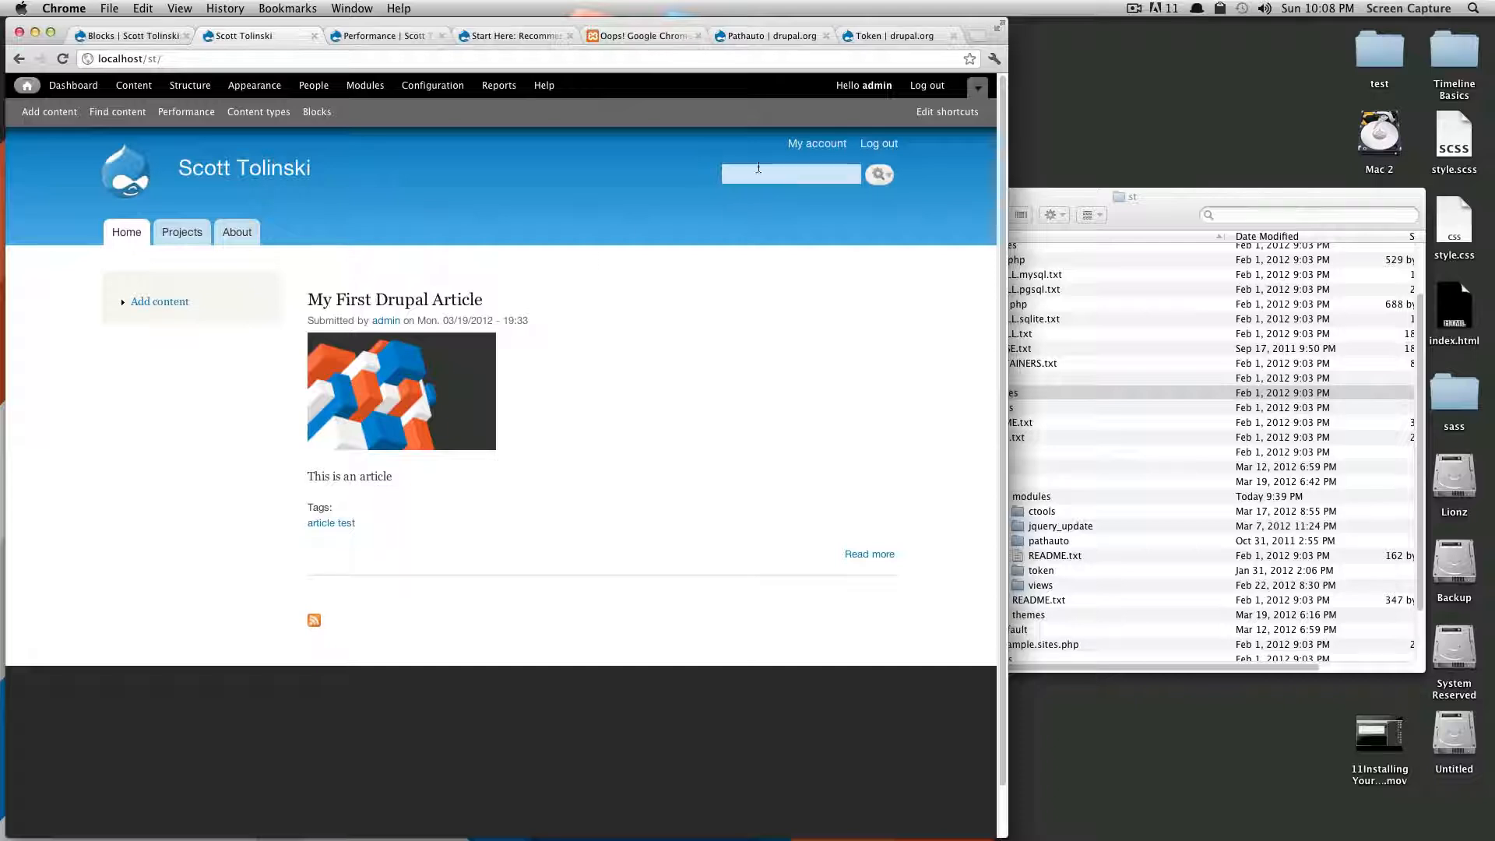
left_click(879, 176)
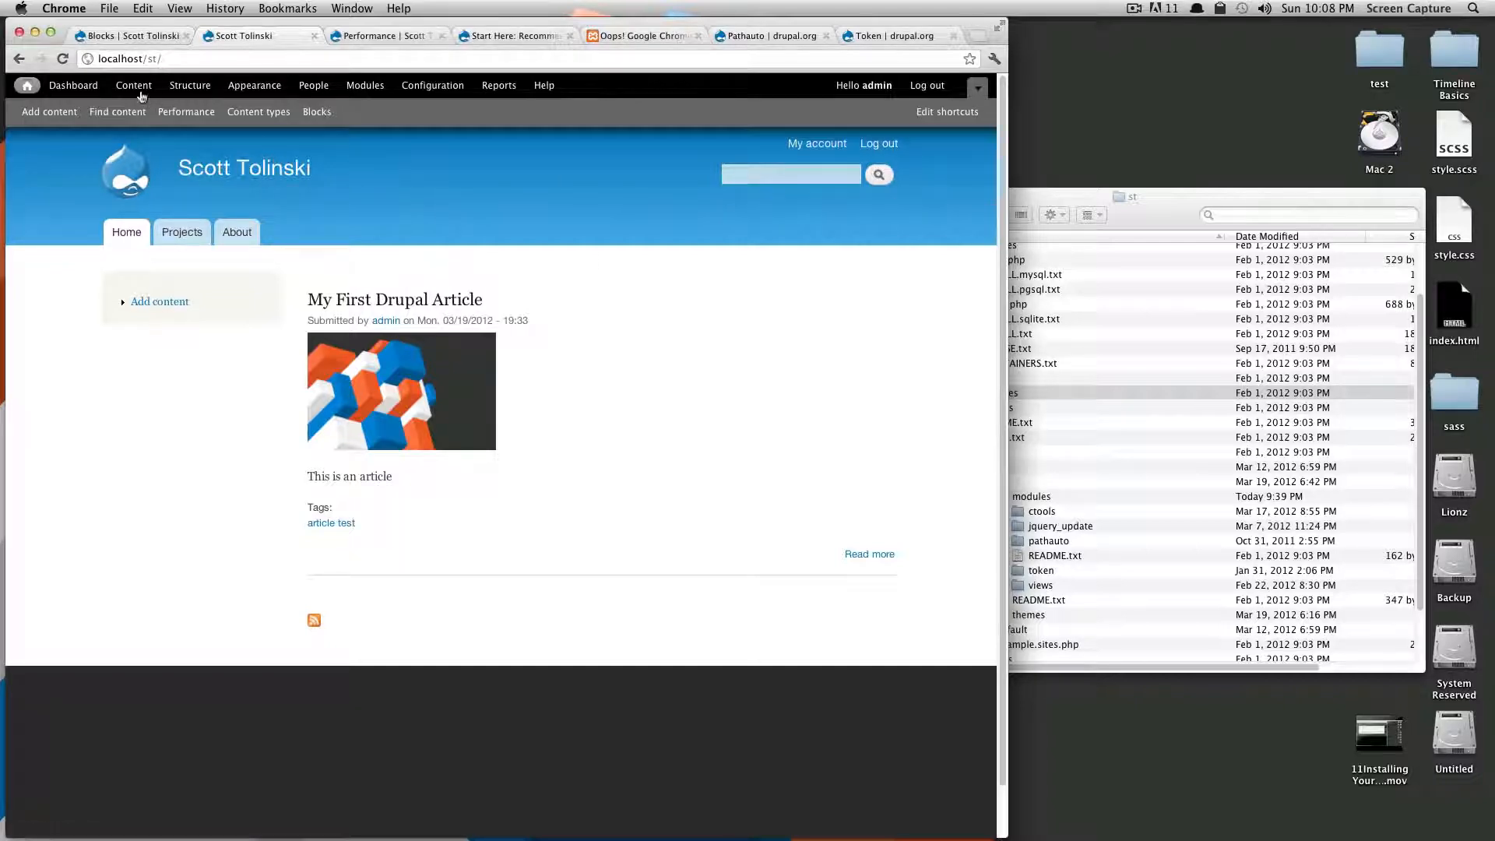
left_click(194, 232)
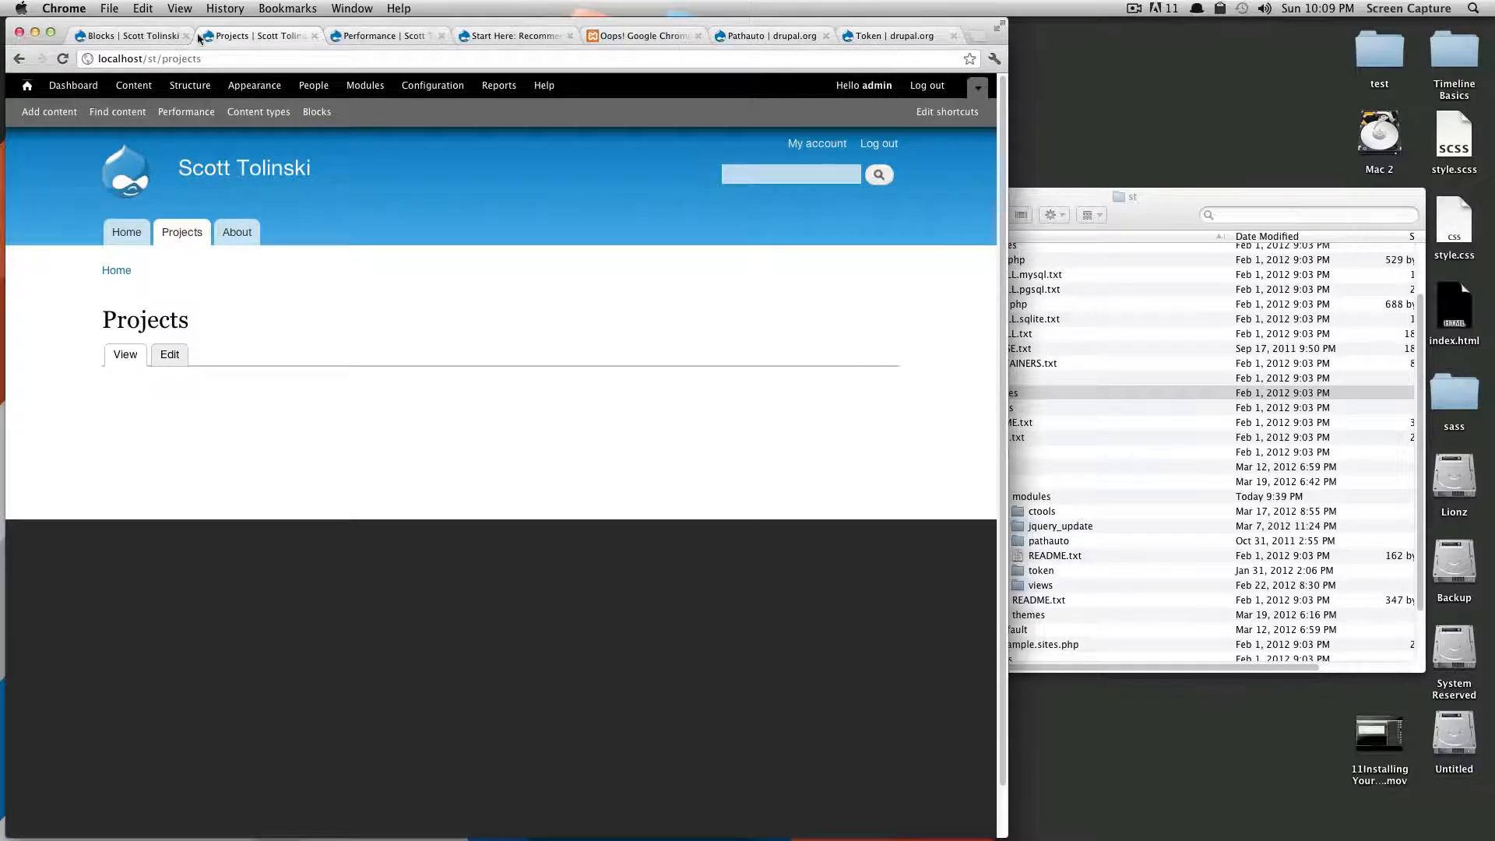
Step: Open the Search form block's configuration and enter projects as a page excluded from showing the block
left_click(118, 36)
scroll(425, 420, "down", 3)
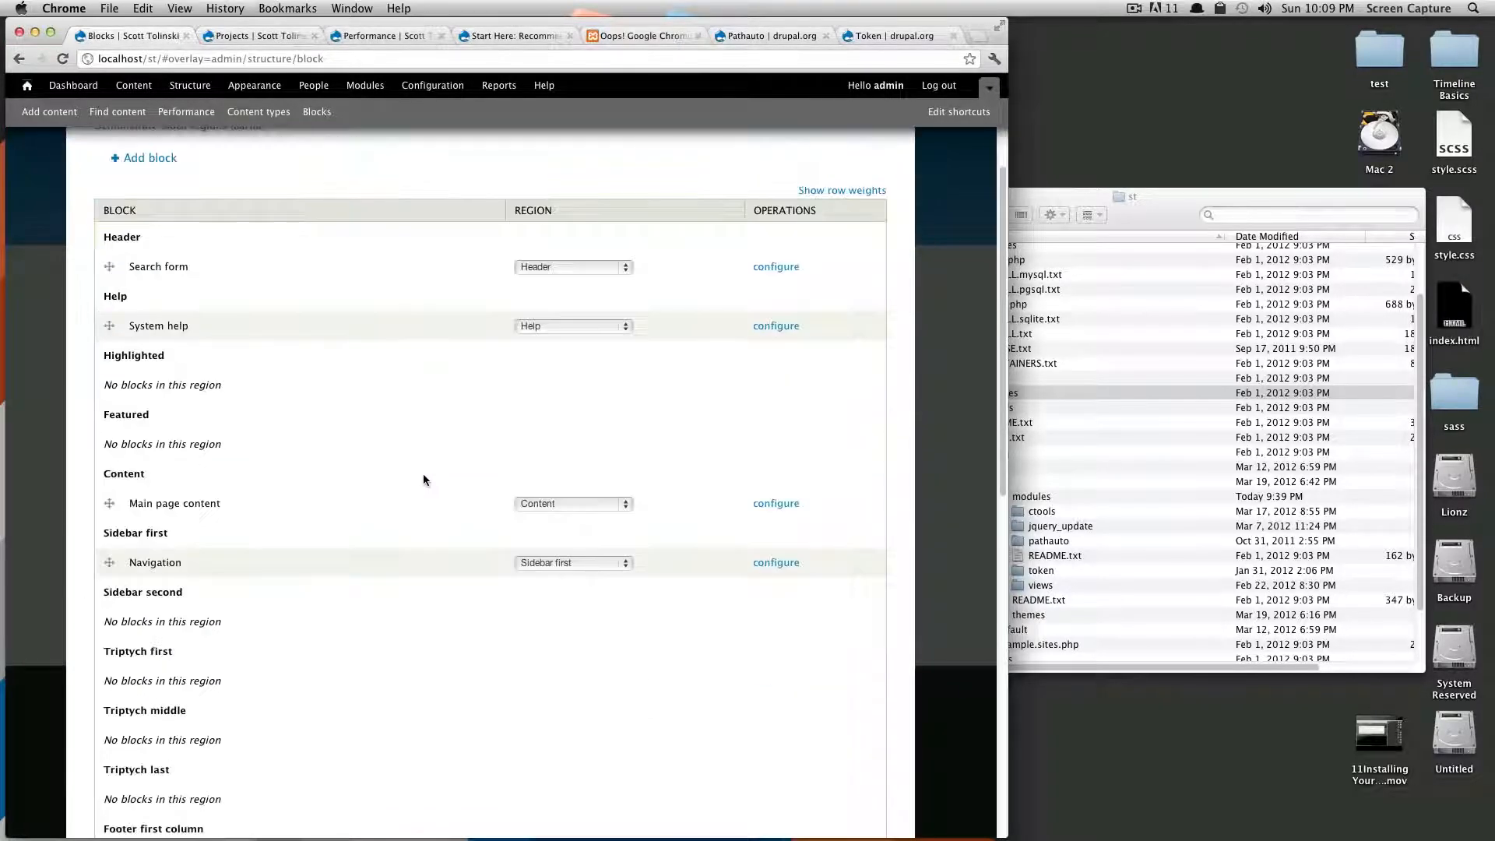
scroll(423, 478, "down", 5)
scroll(413, 541, "up", 6)
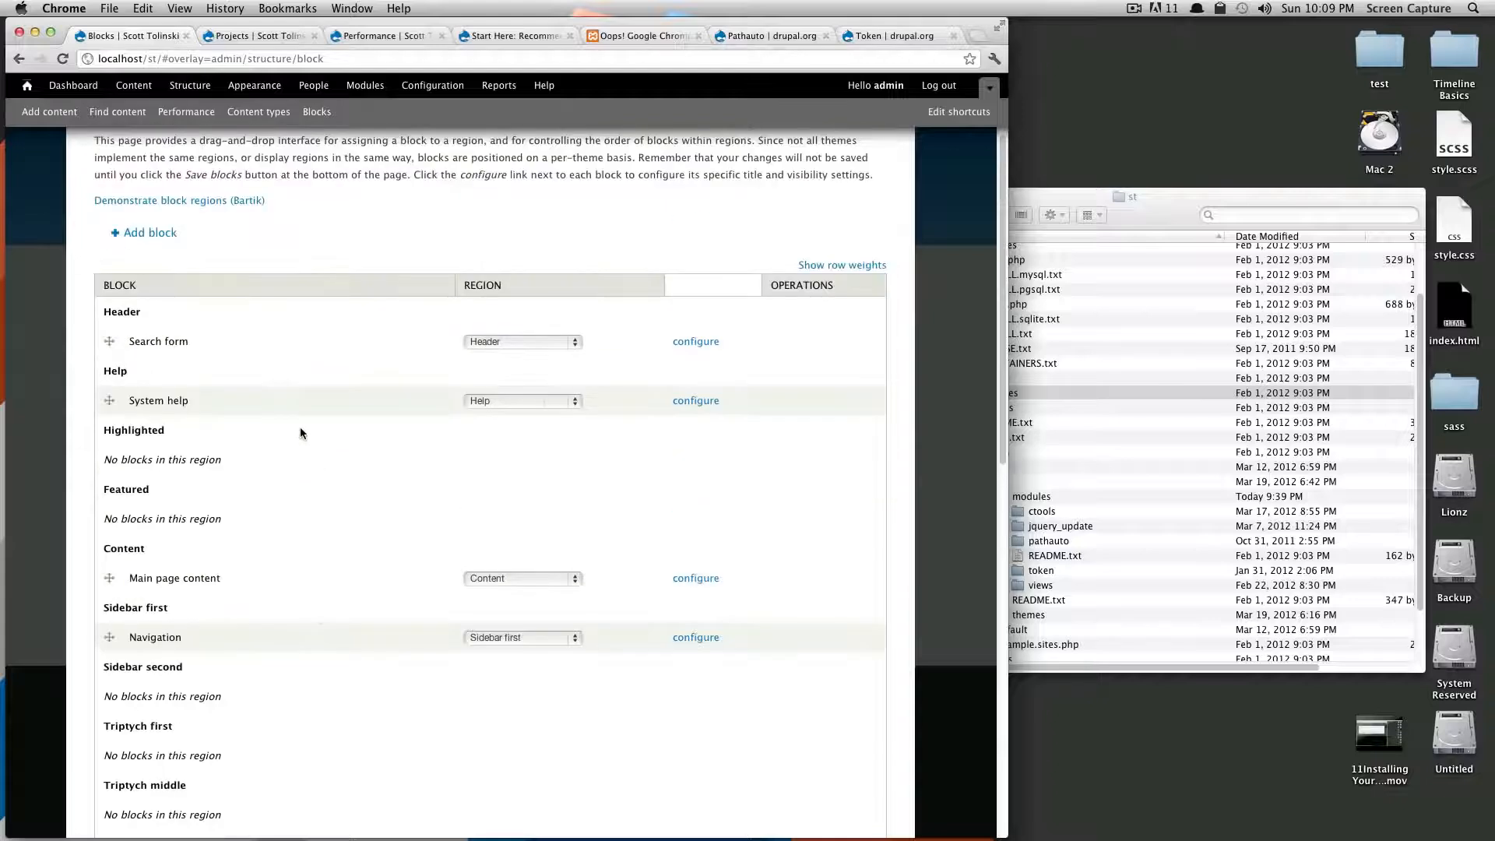
left_click(693, 345)
scroll(685, 339, "down", 3)
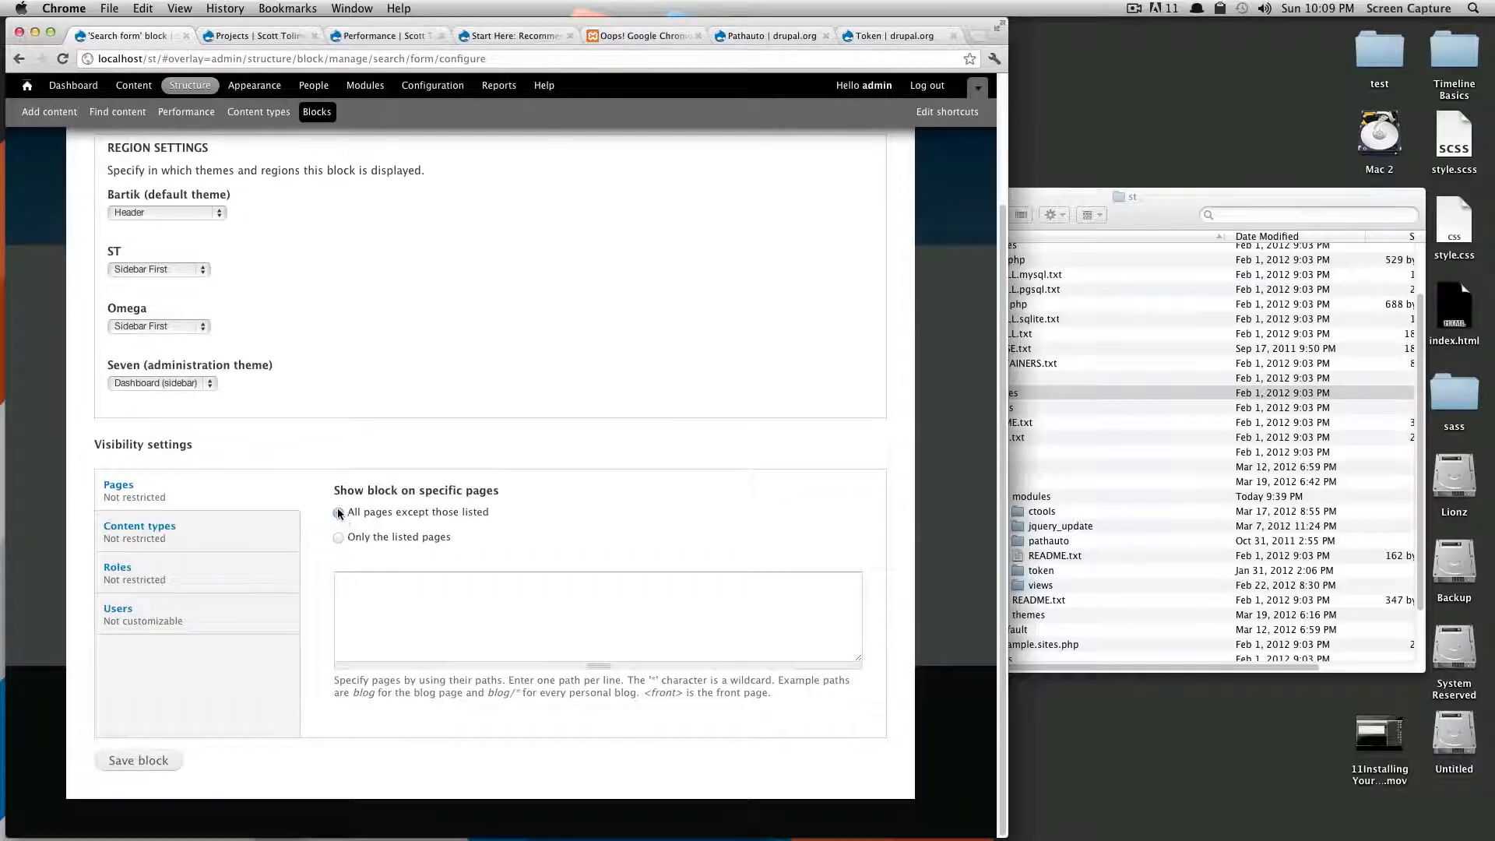
left_click(386, 584)
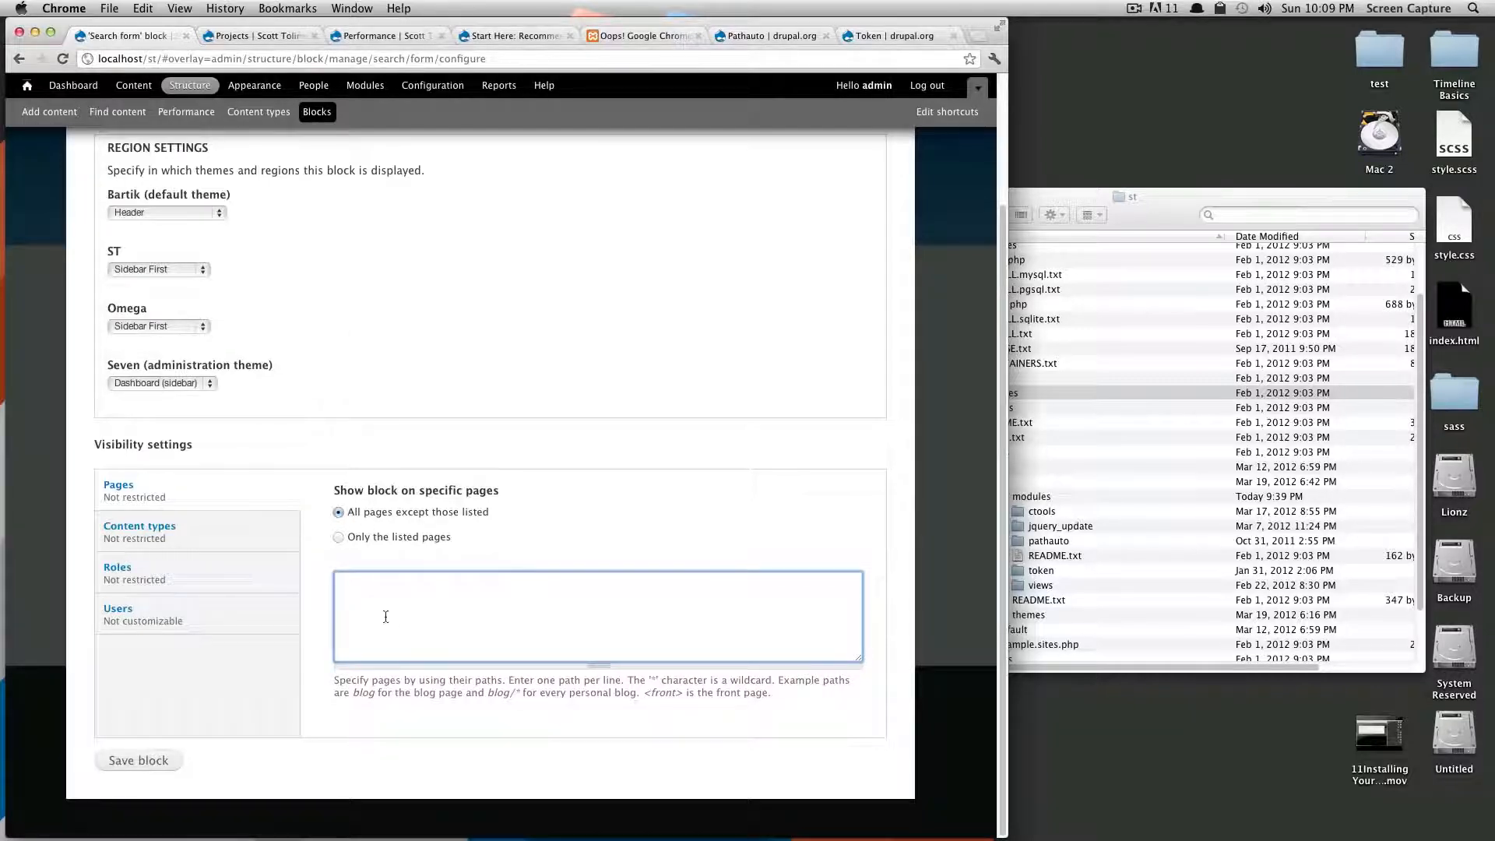
type("projects")
Step: Compare the path in the Projects page's address with the path entered in the Search form block's page list
left_click(235, 35)
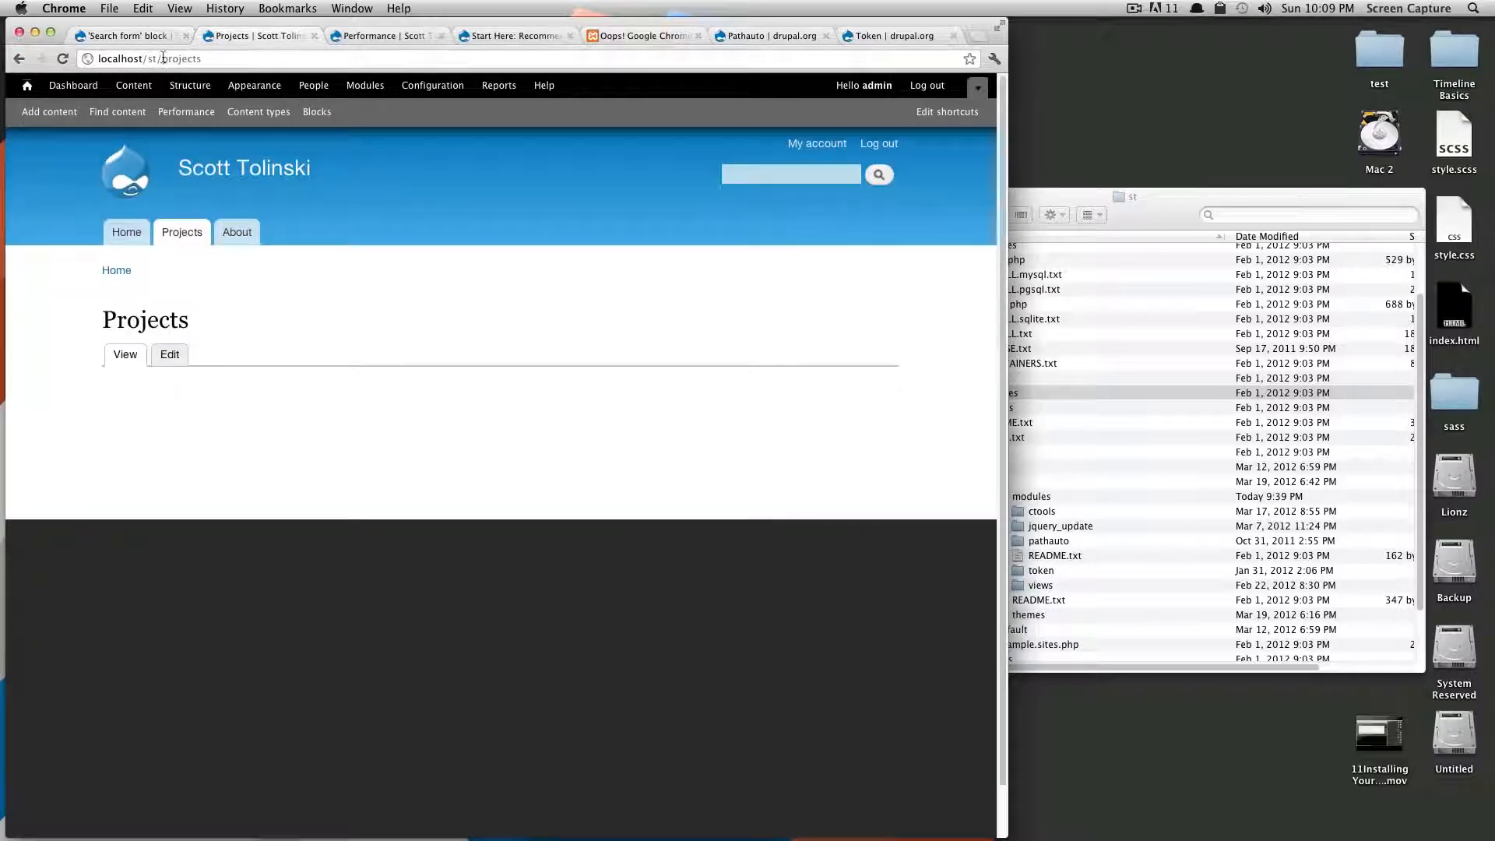
left_click_drag(162, 59, 204, 59)
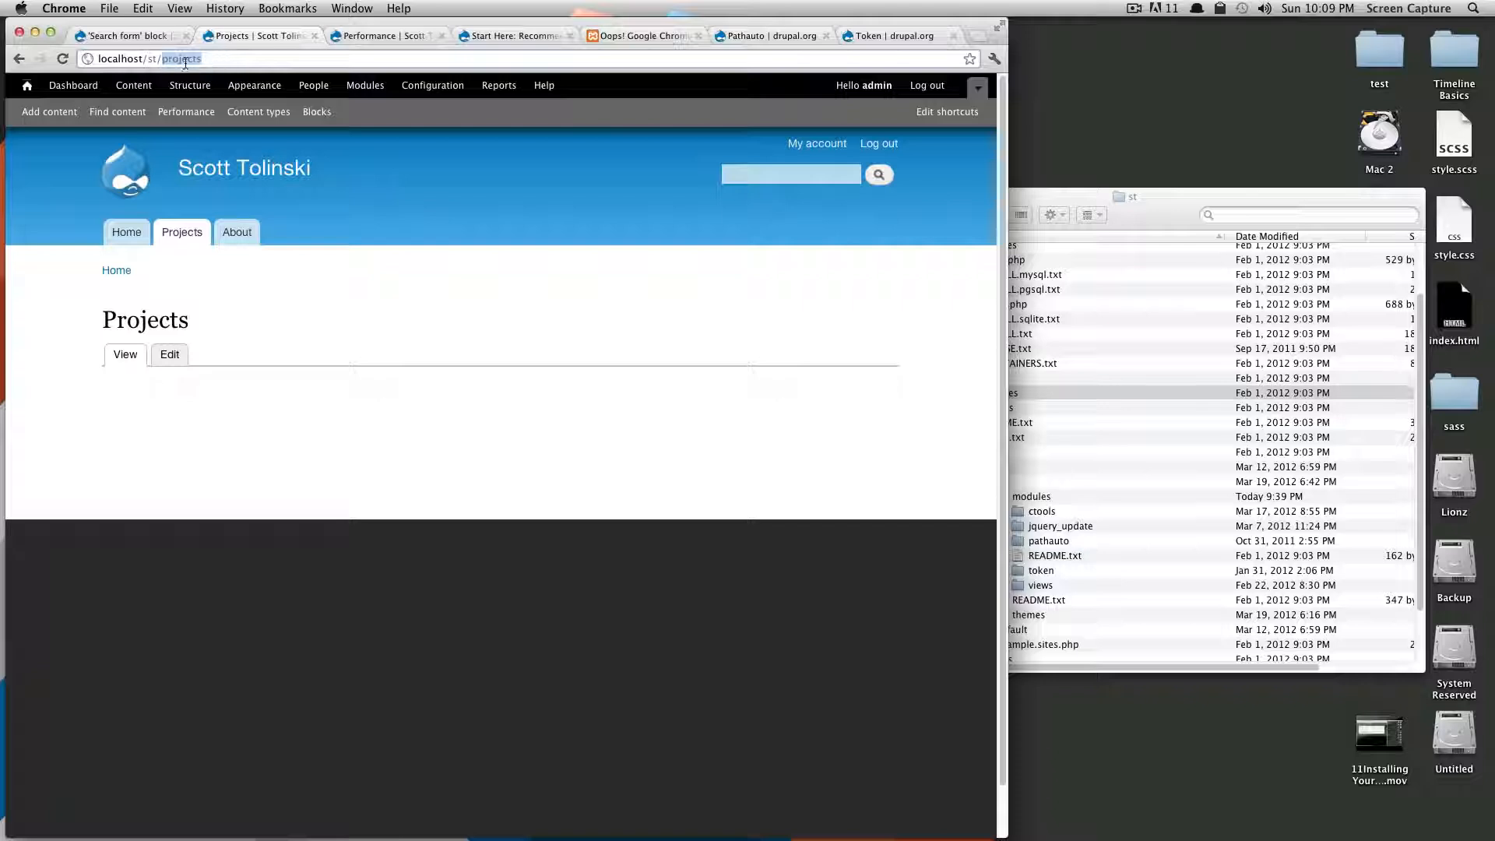
left_click(151, 36)
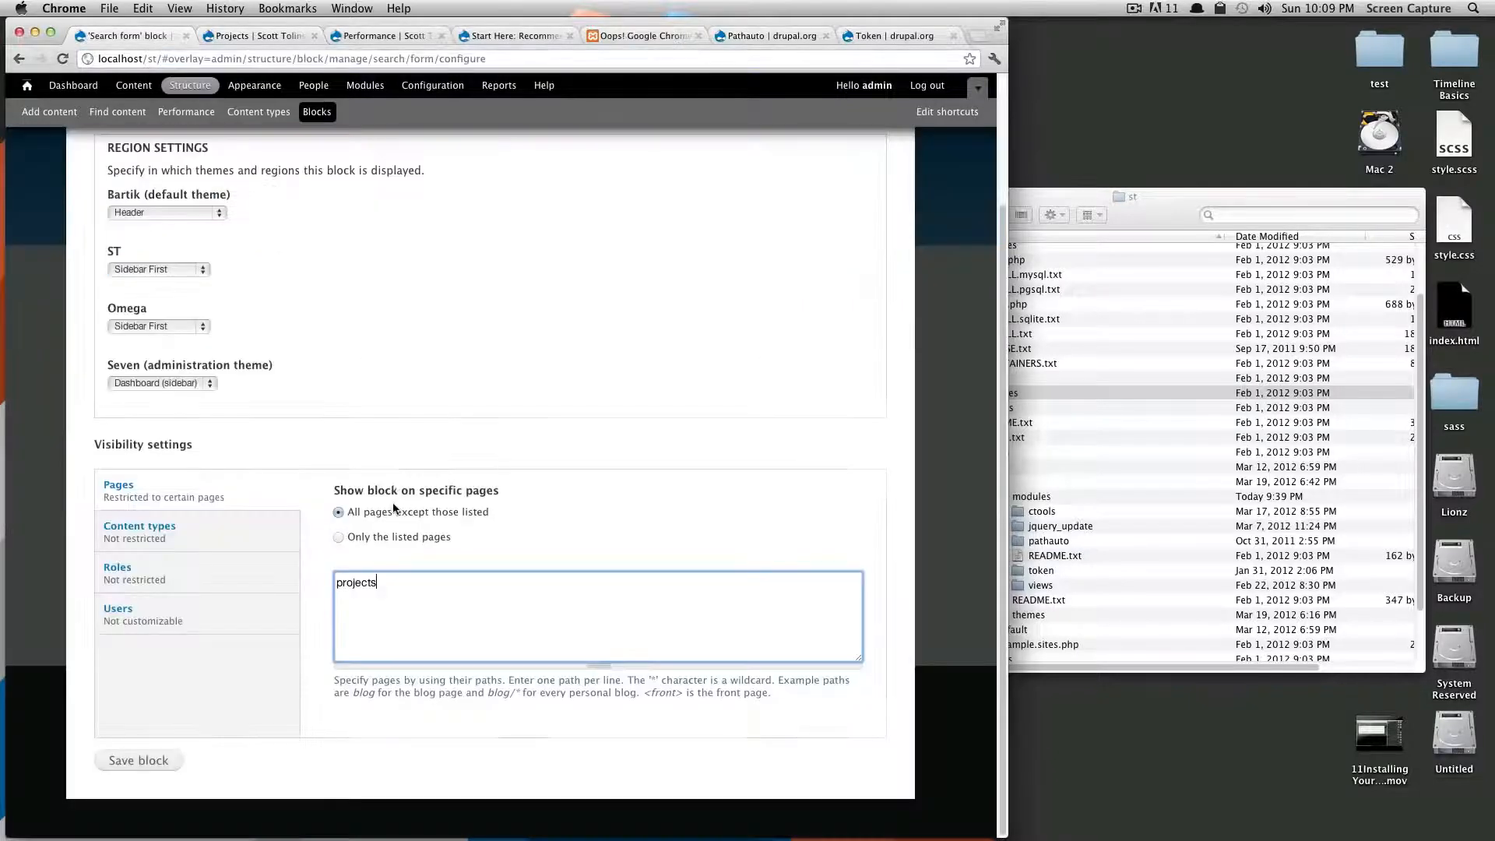
double_click(363, 585)
left_click(263, 36)
left_click(183, 59)
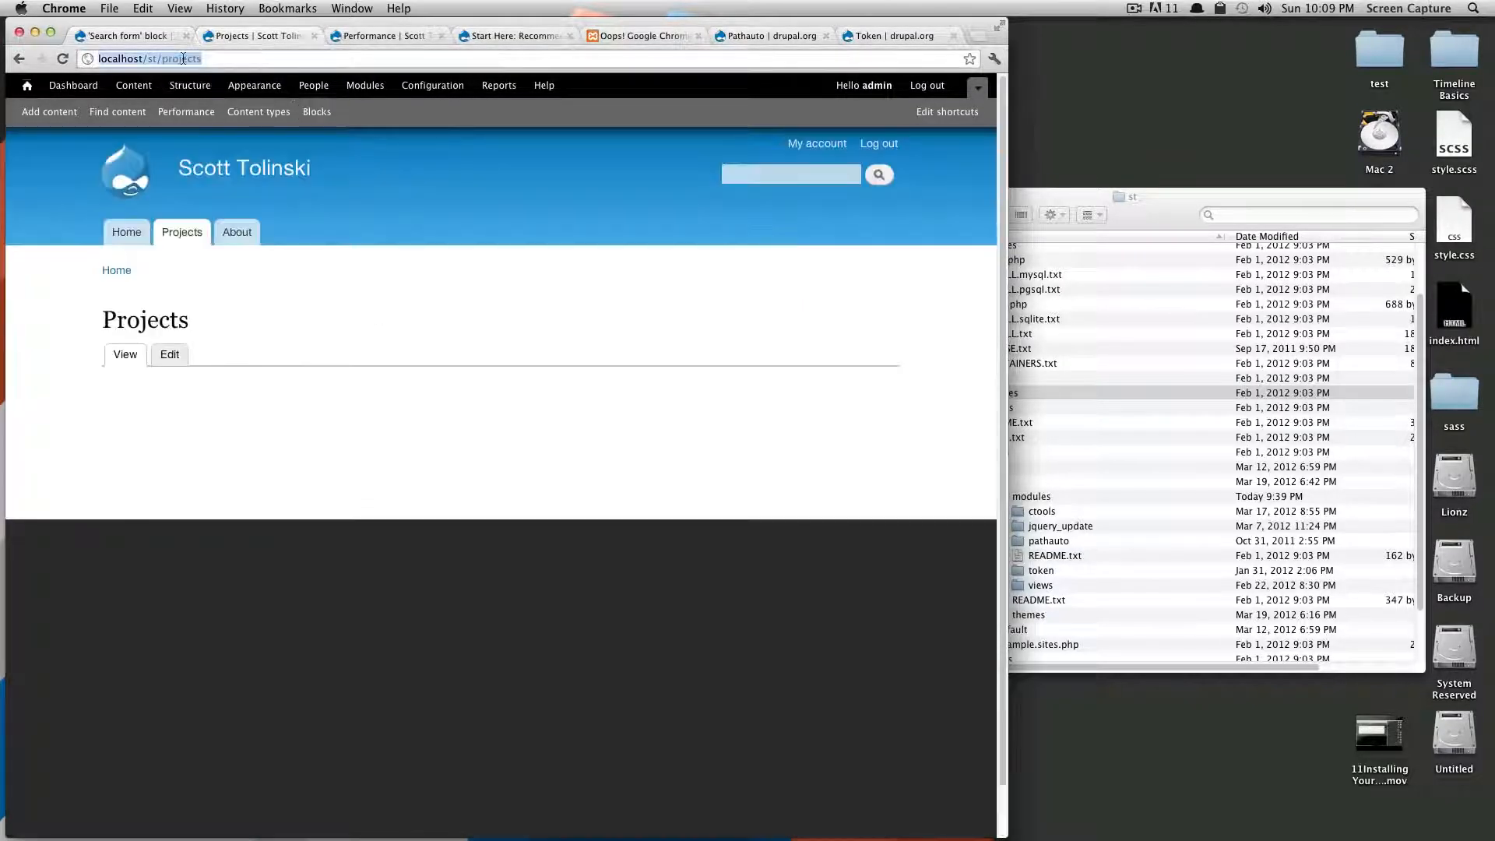
double_click(183, 59)
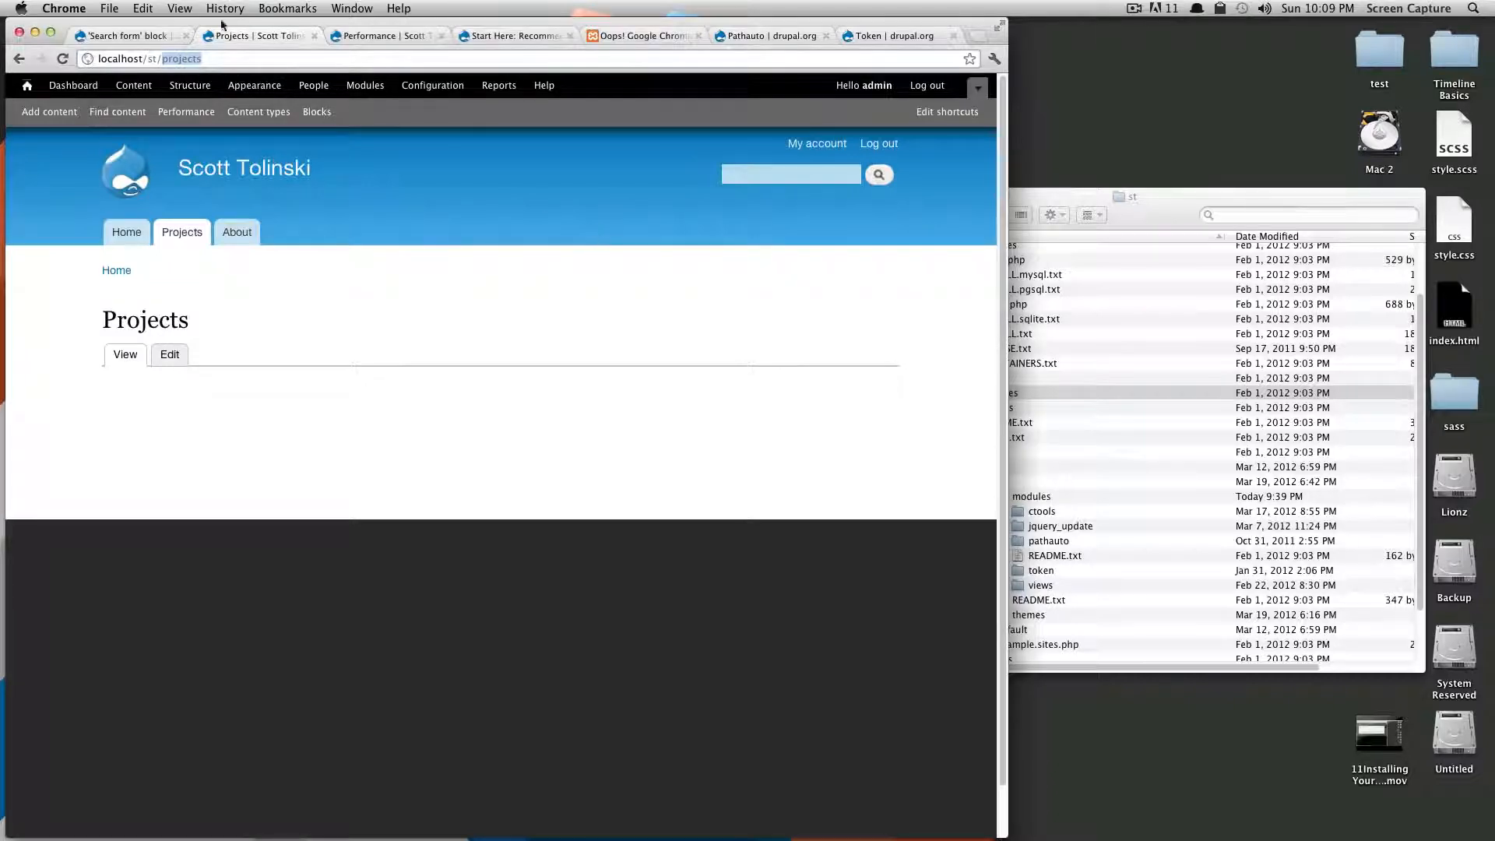
left_click(164, 39)
Step: Add projects/* on a second line of the Search form block's excluded pages and save the block
left_click(497, 580)
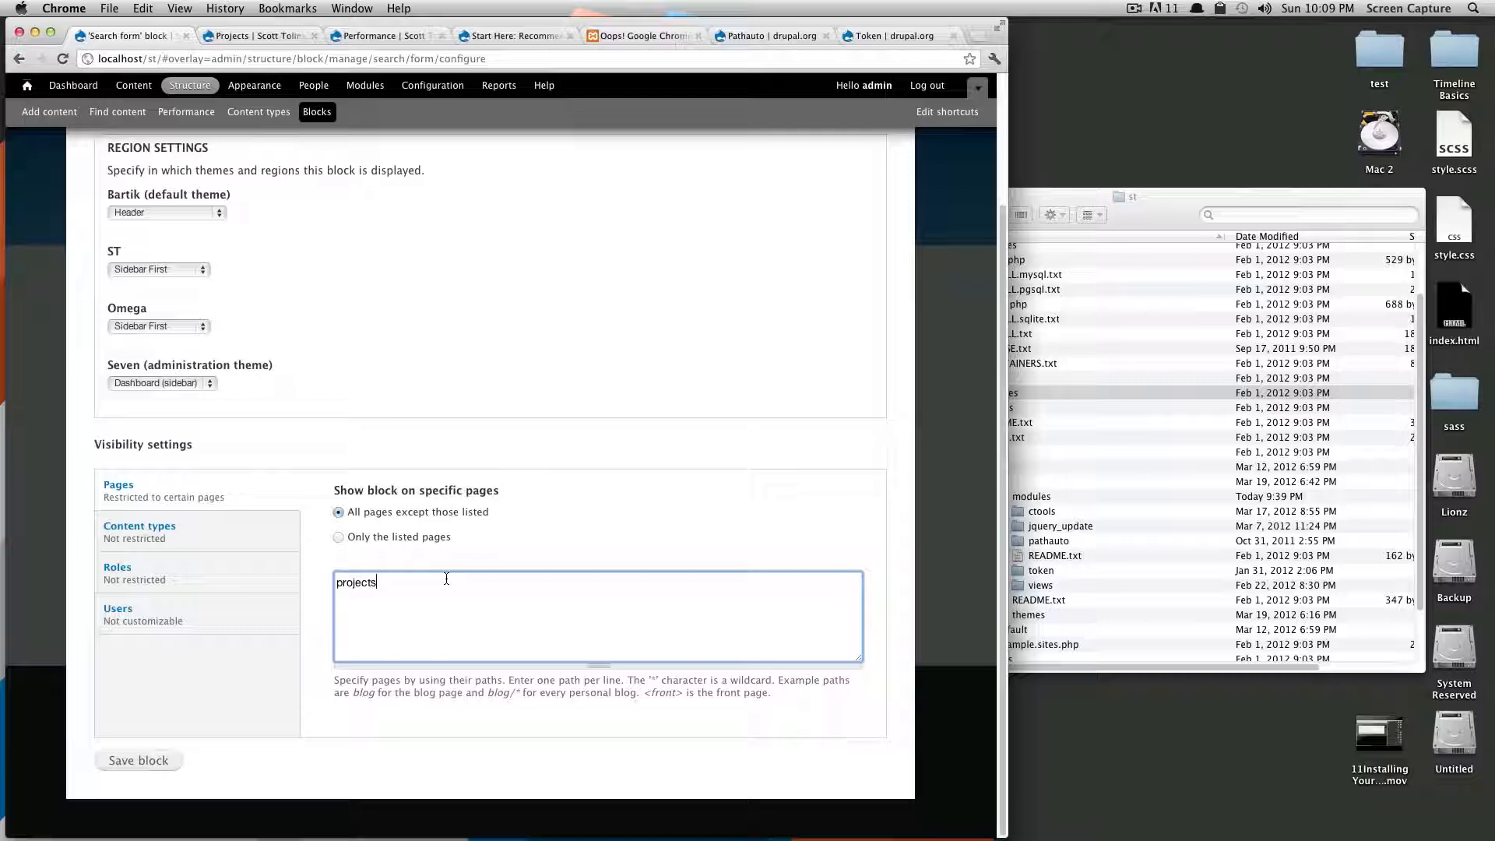
key("Return")
type("projects/*")
left_click_drag(348, 598, 388, 598)
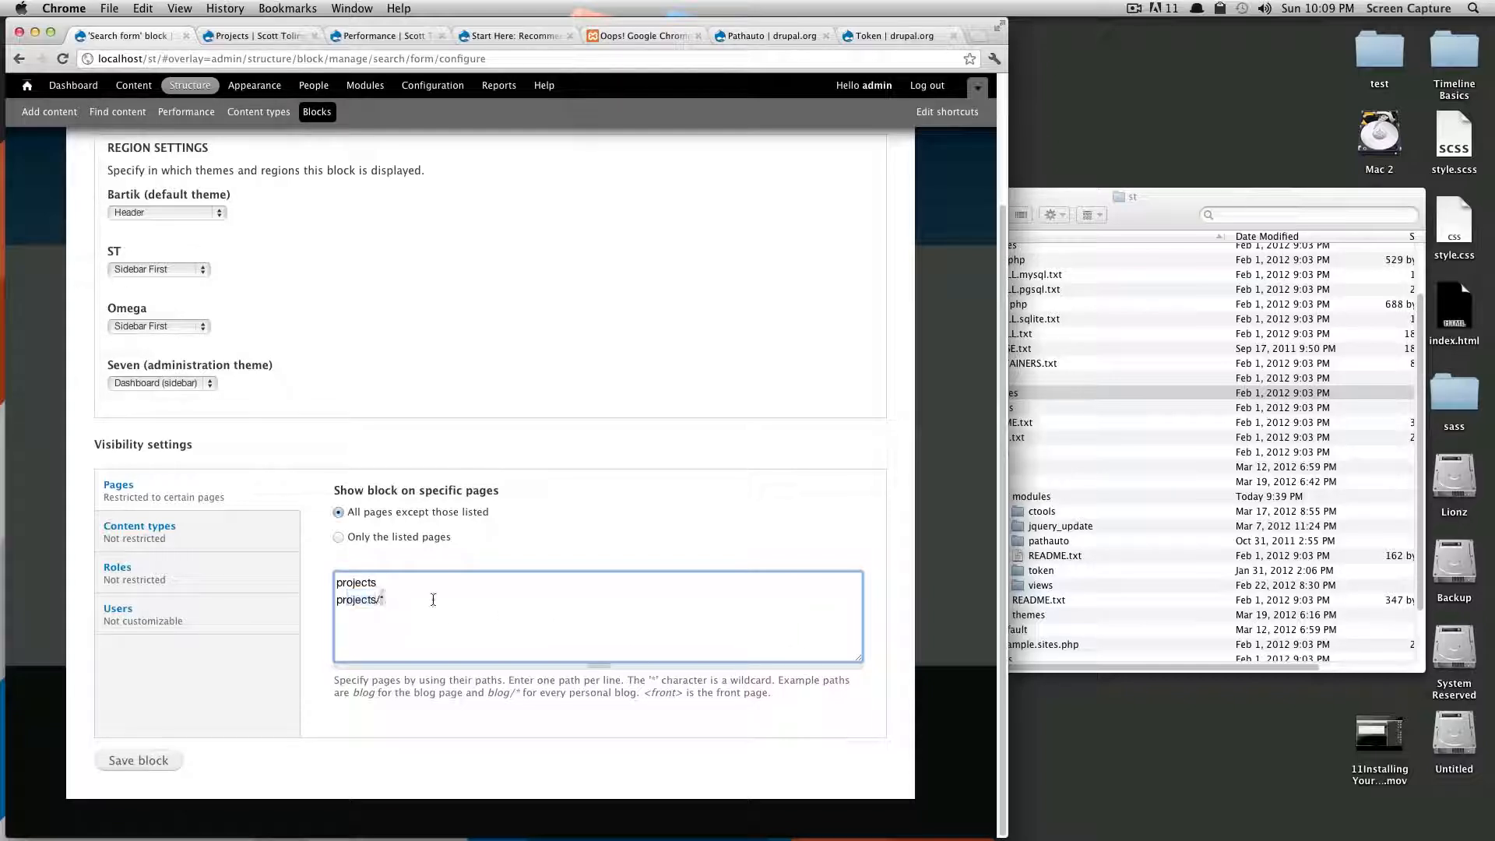
left_click(543, 611)
key("super+a")
left_click(412, 617)
left_click(149, 761)
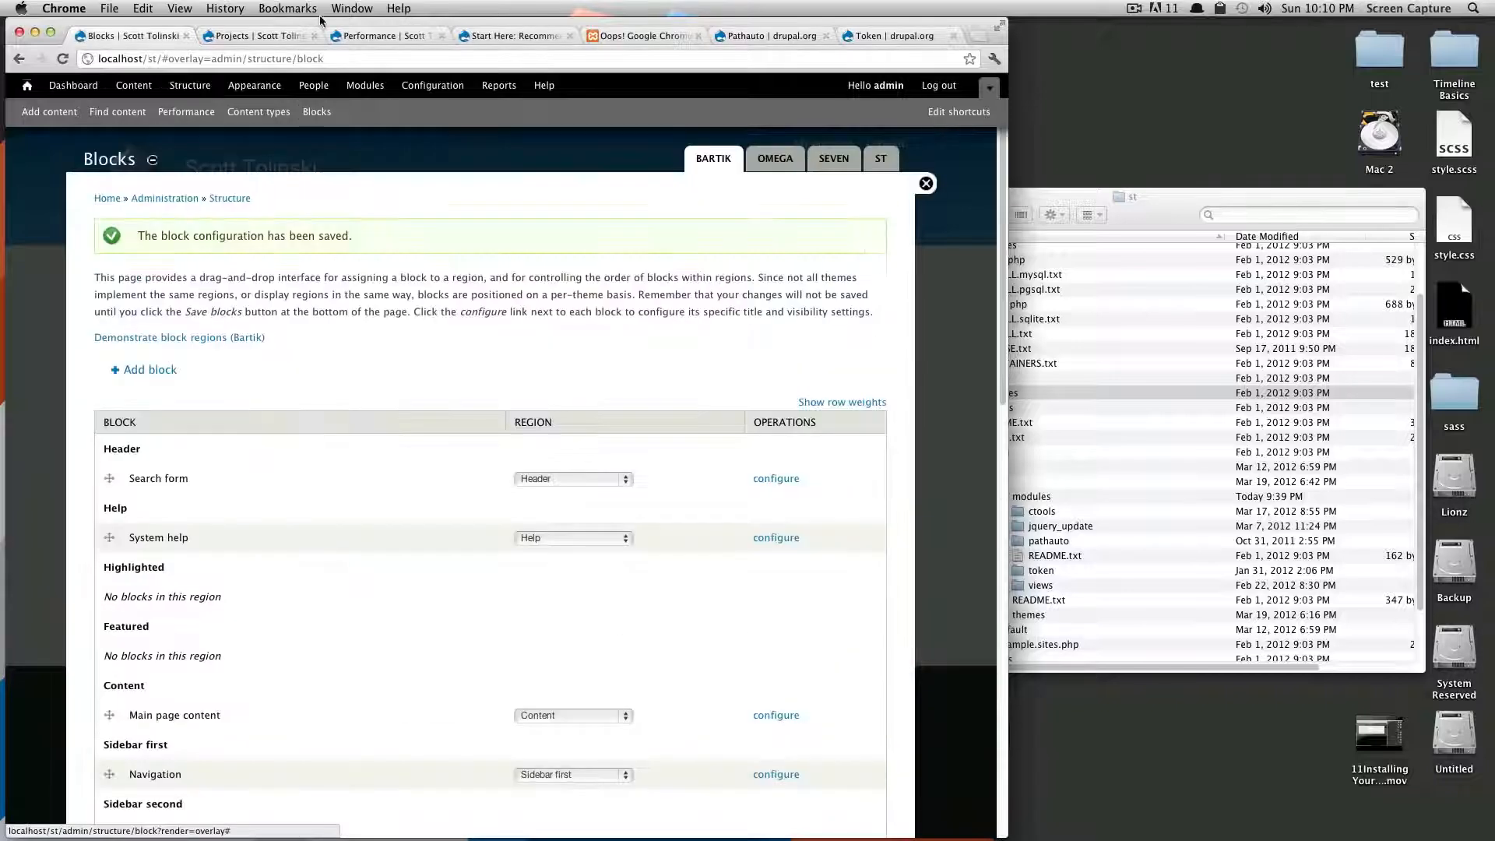
Step: Reload the Projects page and open the home page to check the header's search form on each
left_click(261, 37)
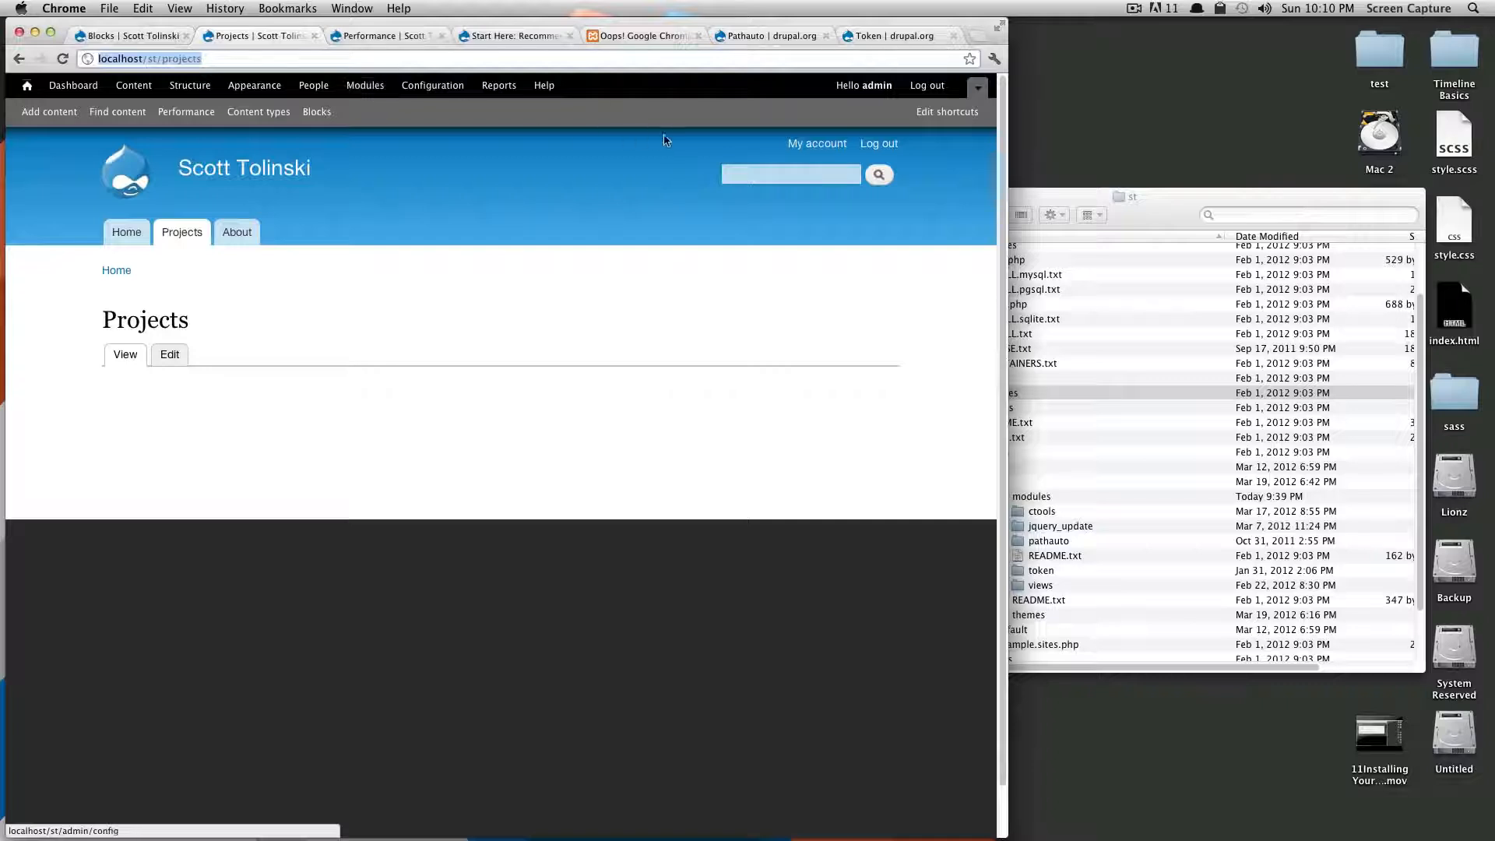
key("super+r")
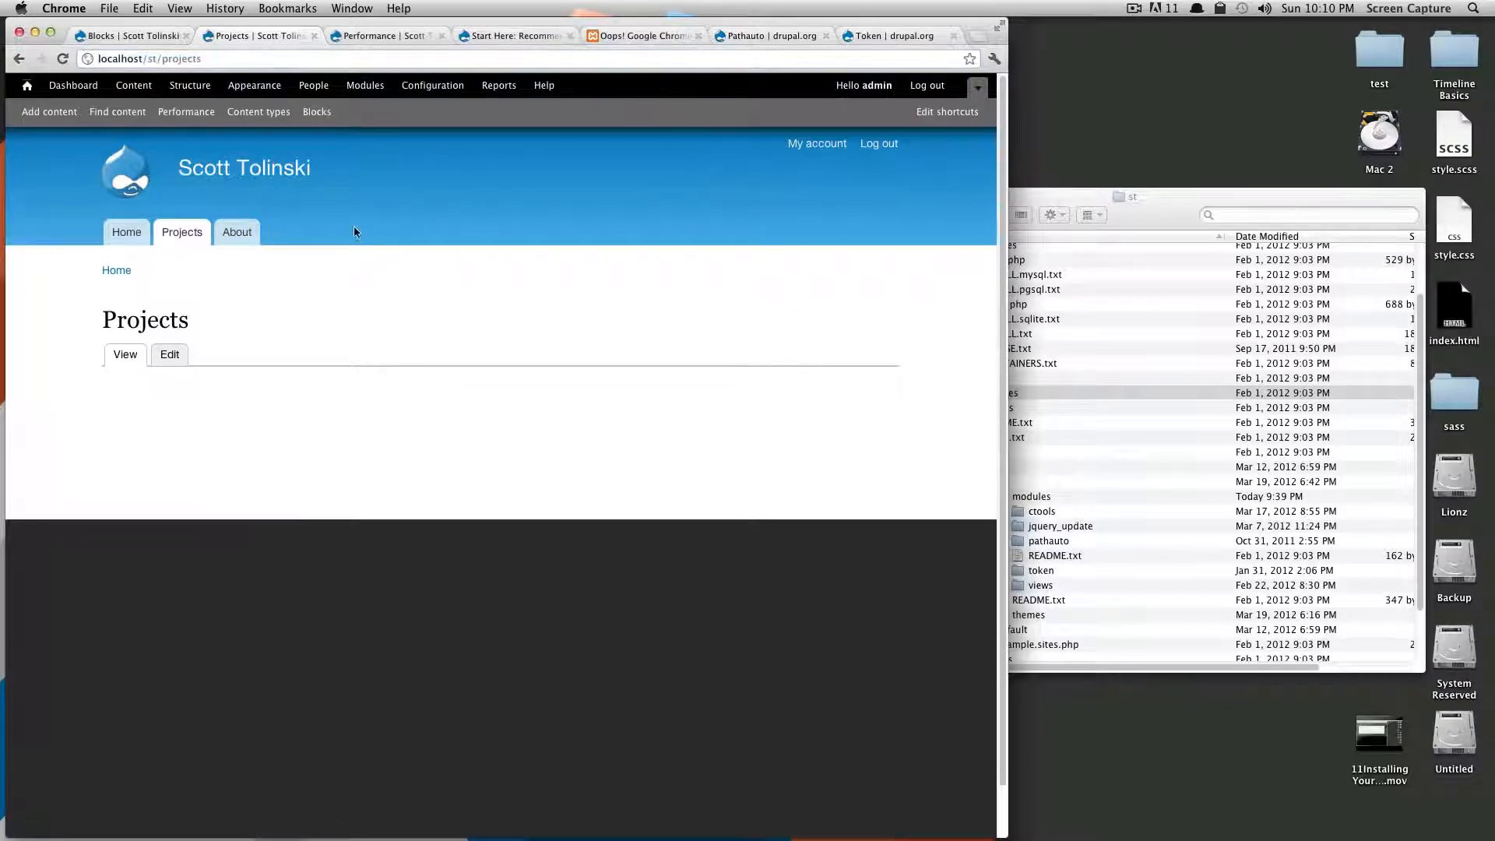
left_click(135, 181)
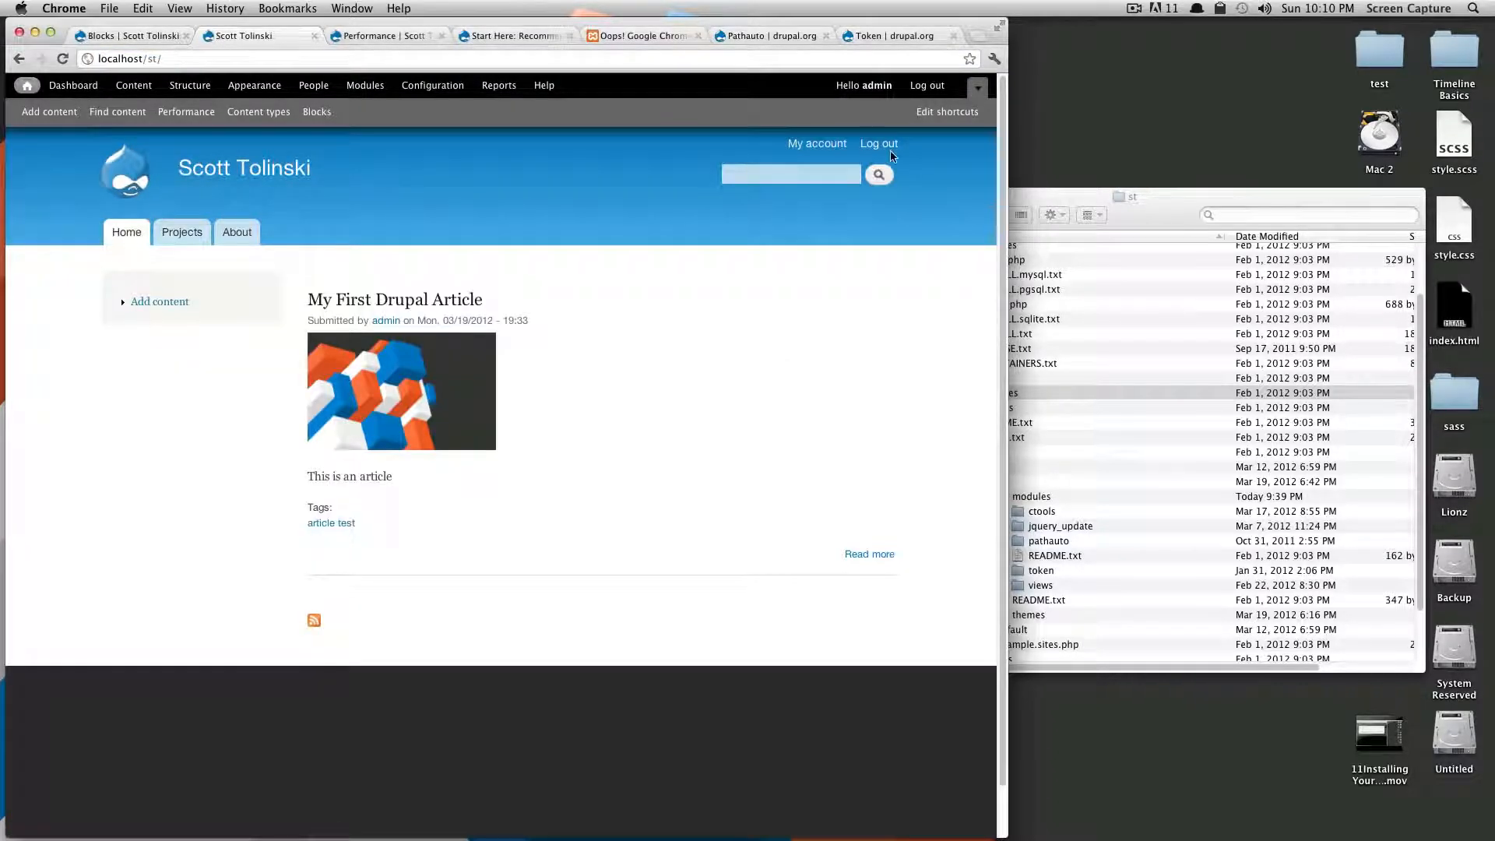
Step: Open the About, Projects and home pages in turn to check the header's search form on each
left_click(238, 230)
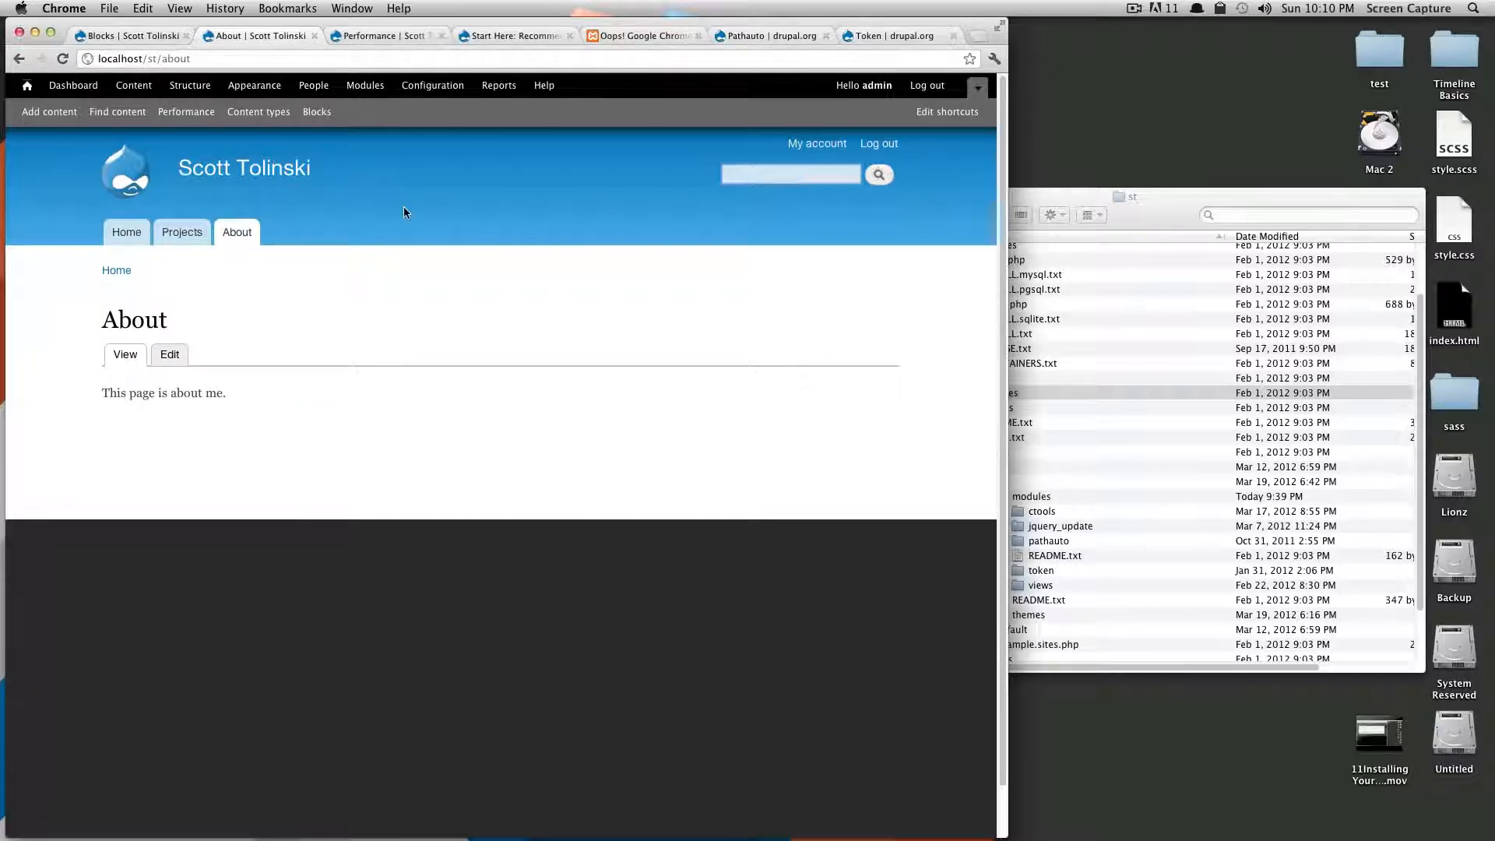
left_click(181, 232)
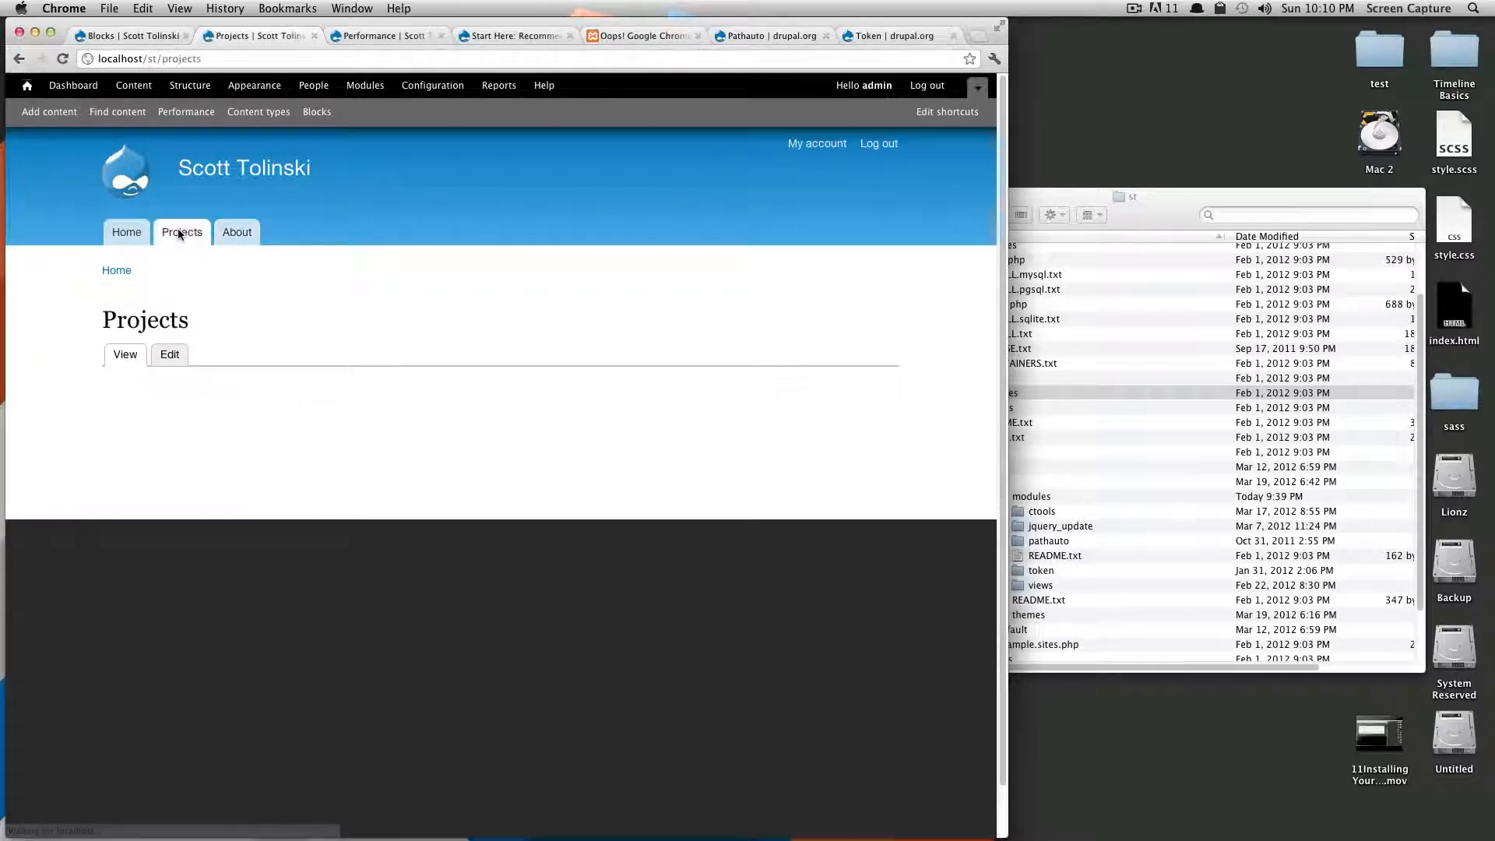
left_click(147, 199)
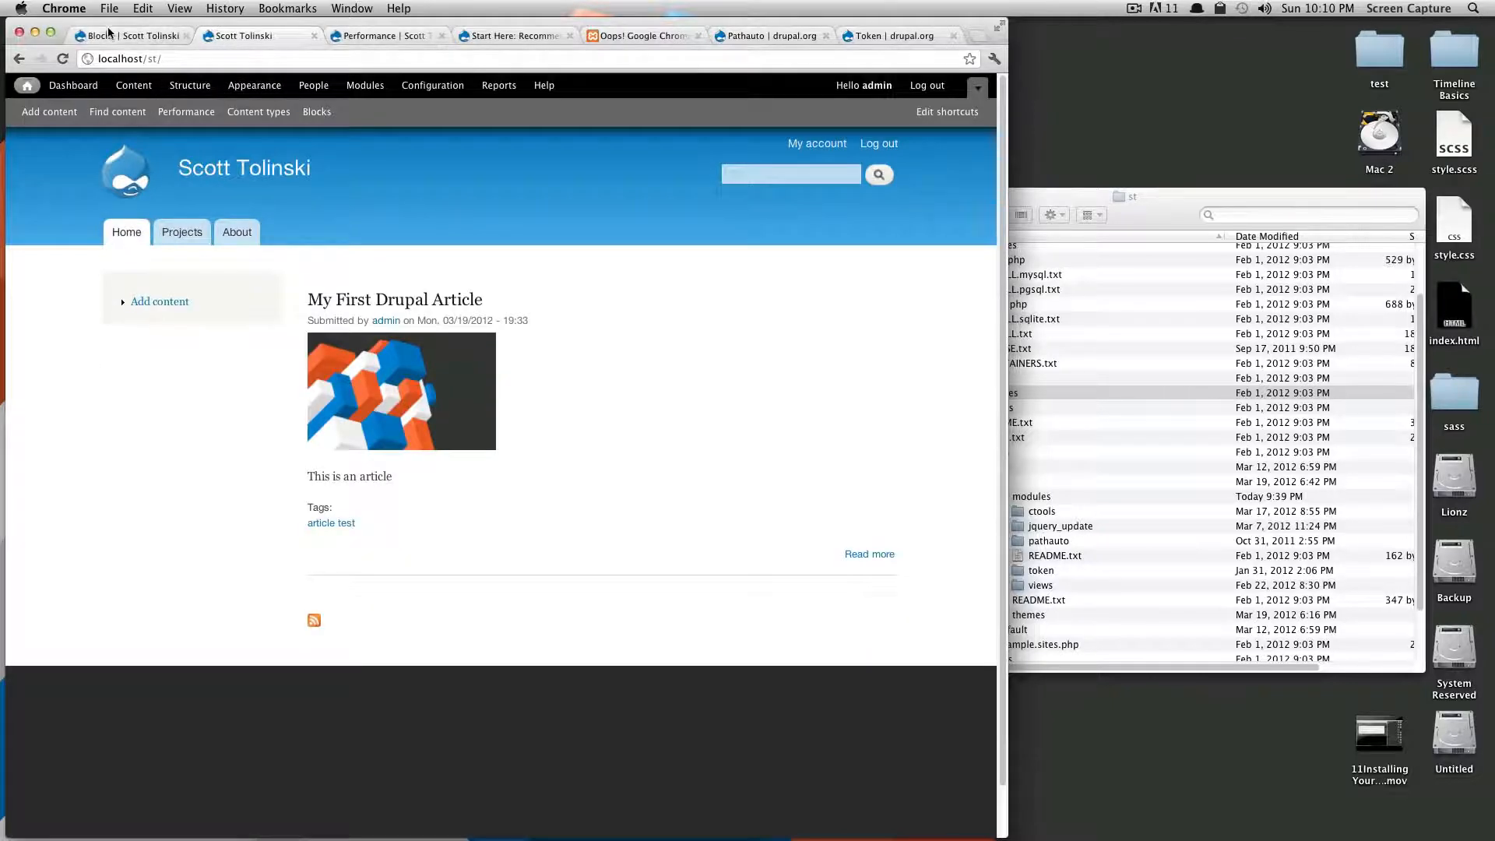
Step: Return to the Blocks administration page and review the Bartik theme's region assignments and its list of disabled blocks
left_click(109, 32)
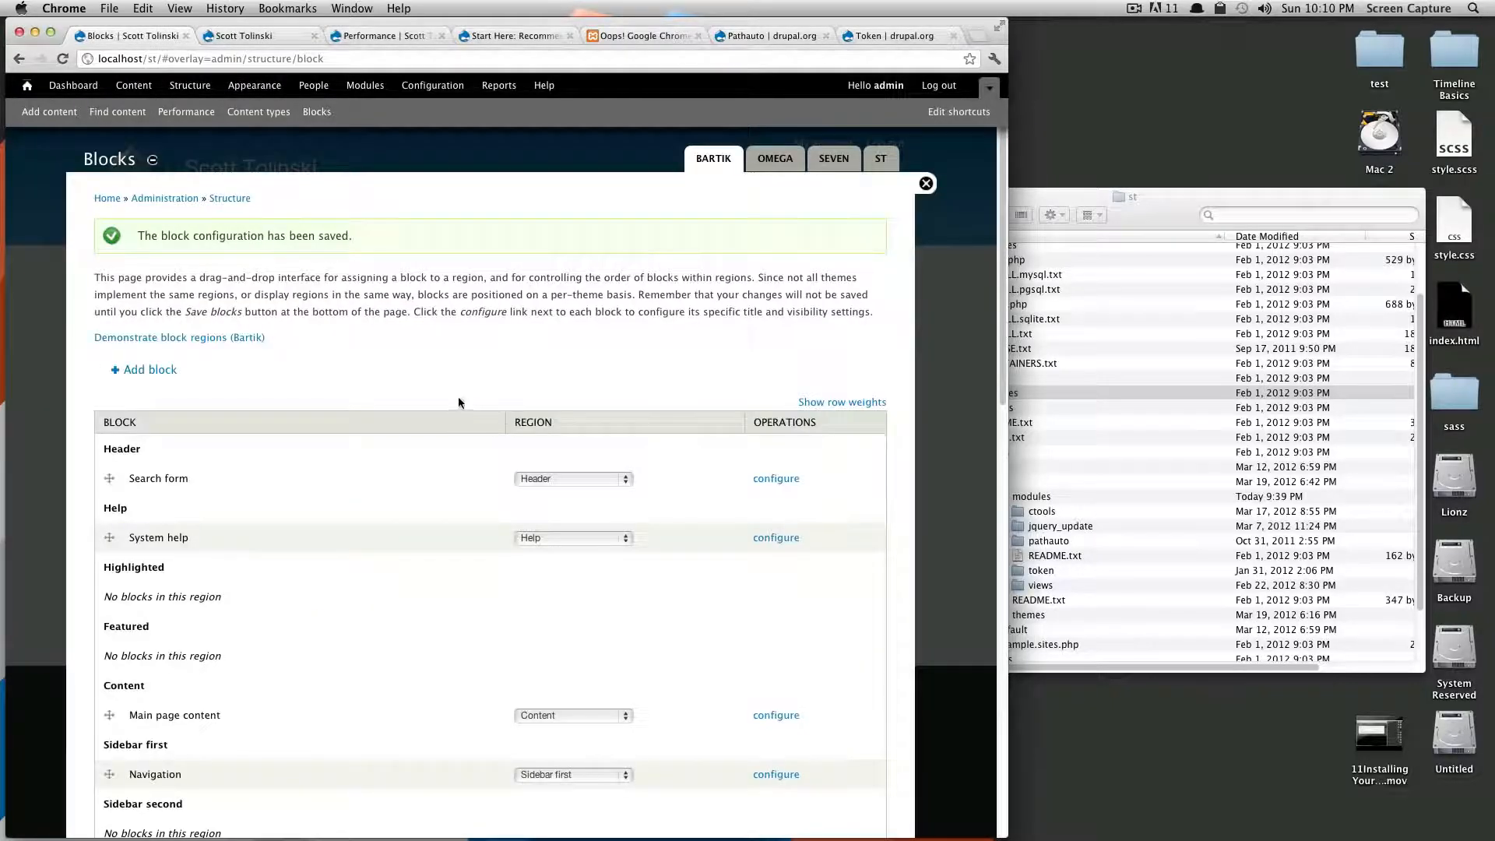
scroll(458, 398, "down", 1)
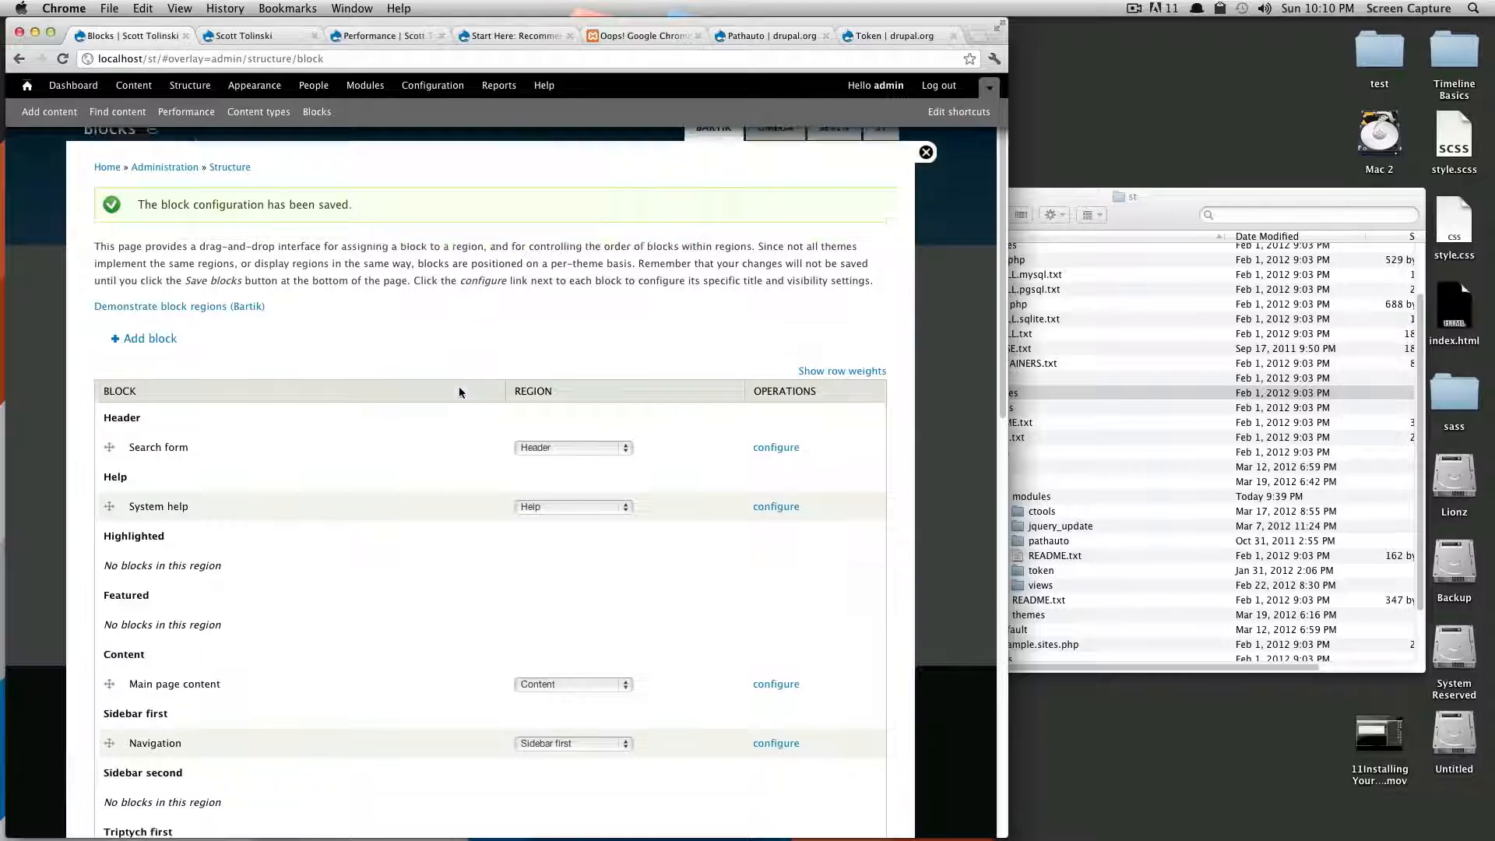
scroll(460, 386, "down", 10)
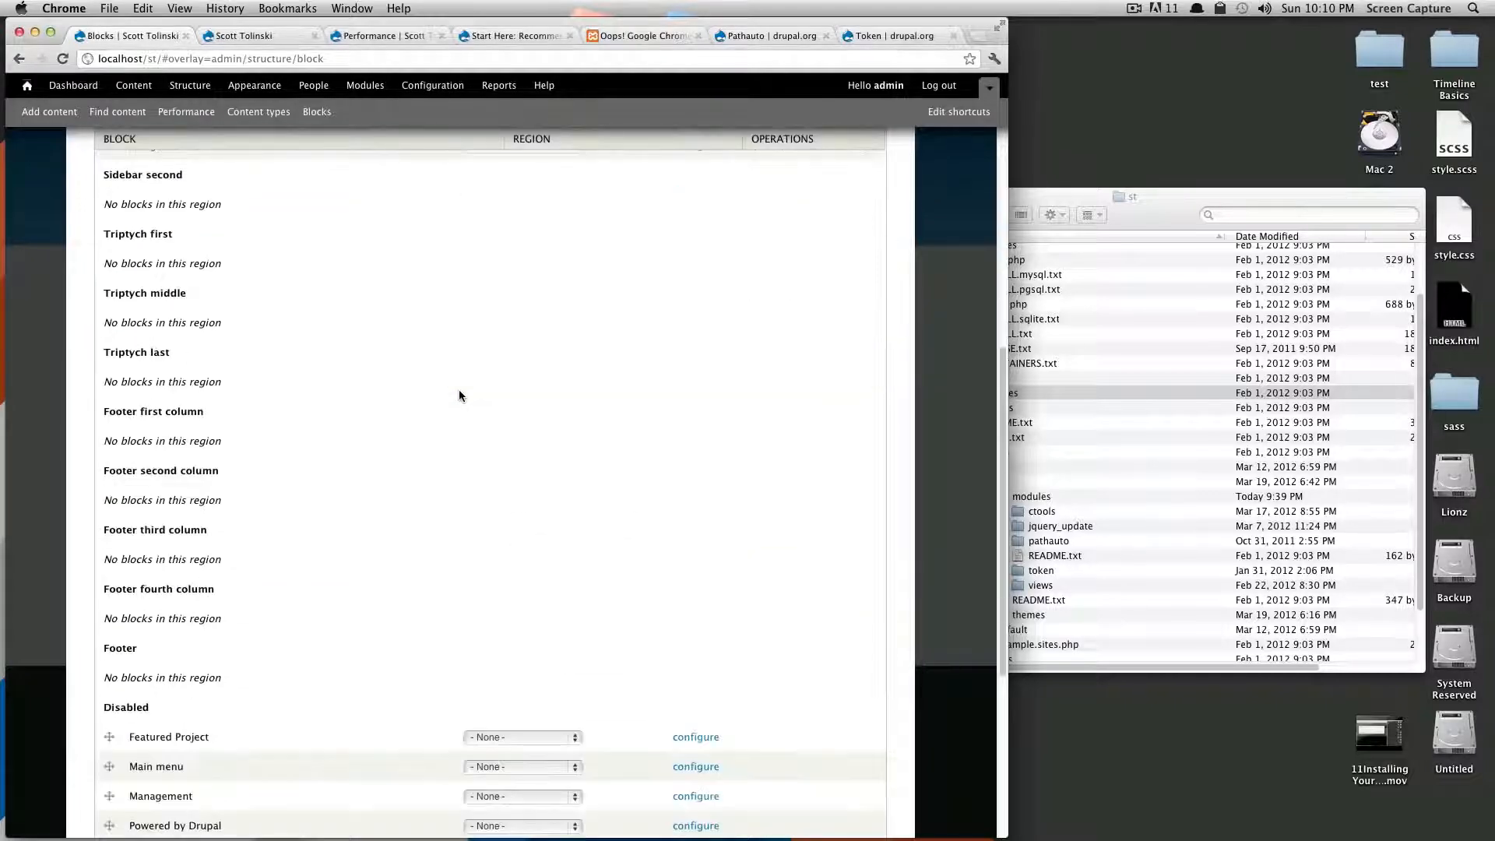
scroll(460, 396, "down", 2)
scroll(458, 397, "down", 4)
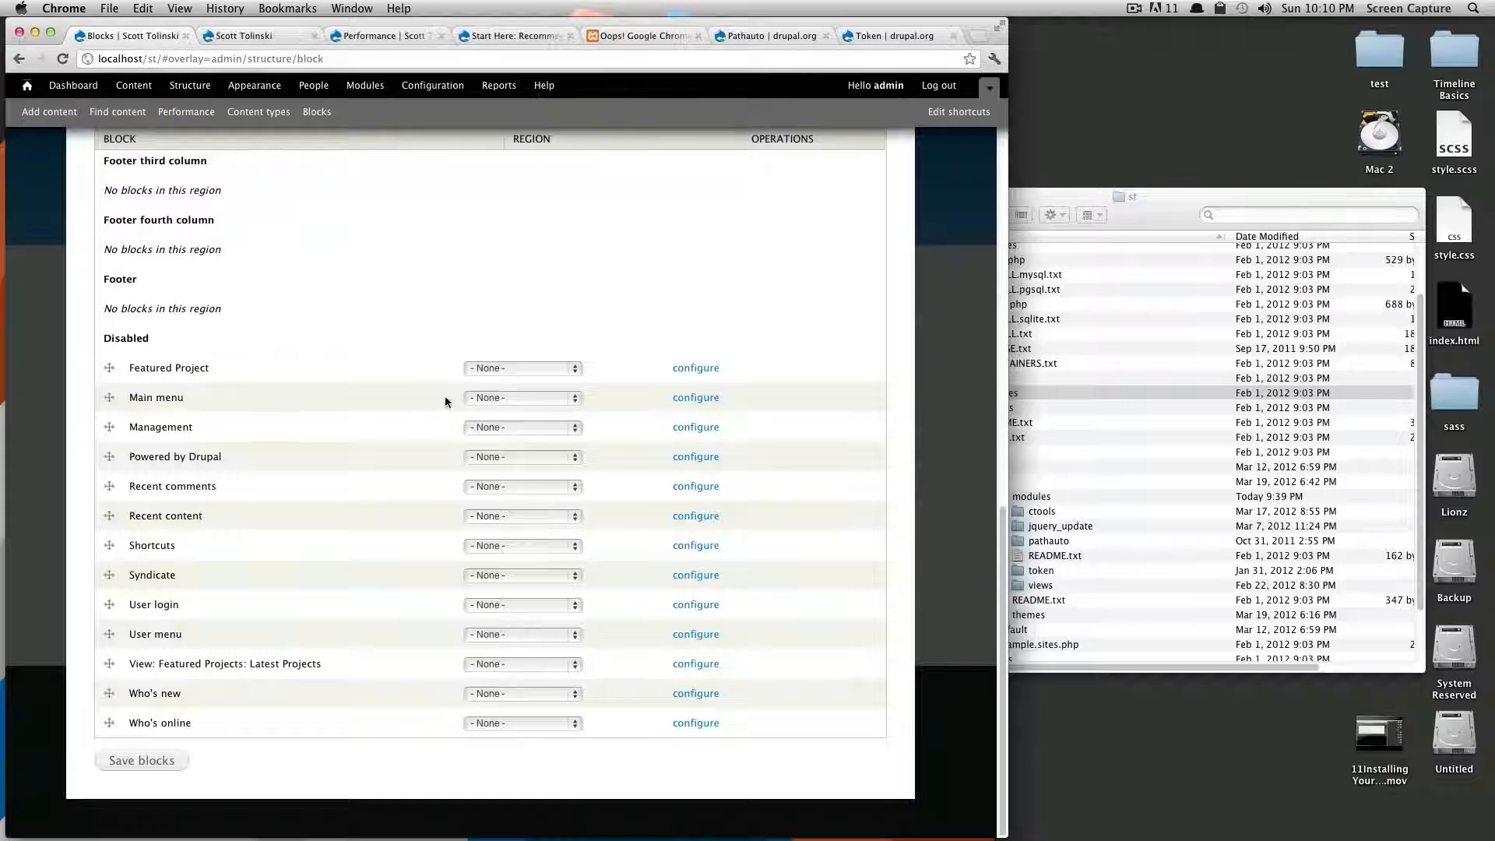
scroll(266, 488, "up", 15)
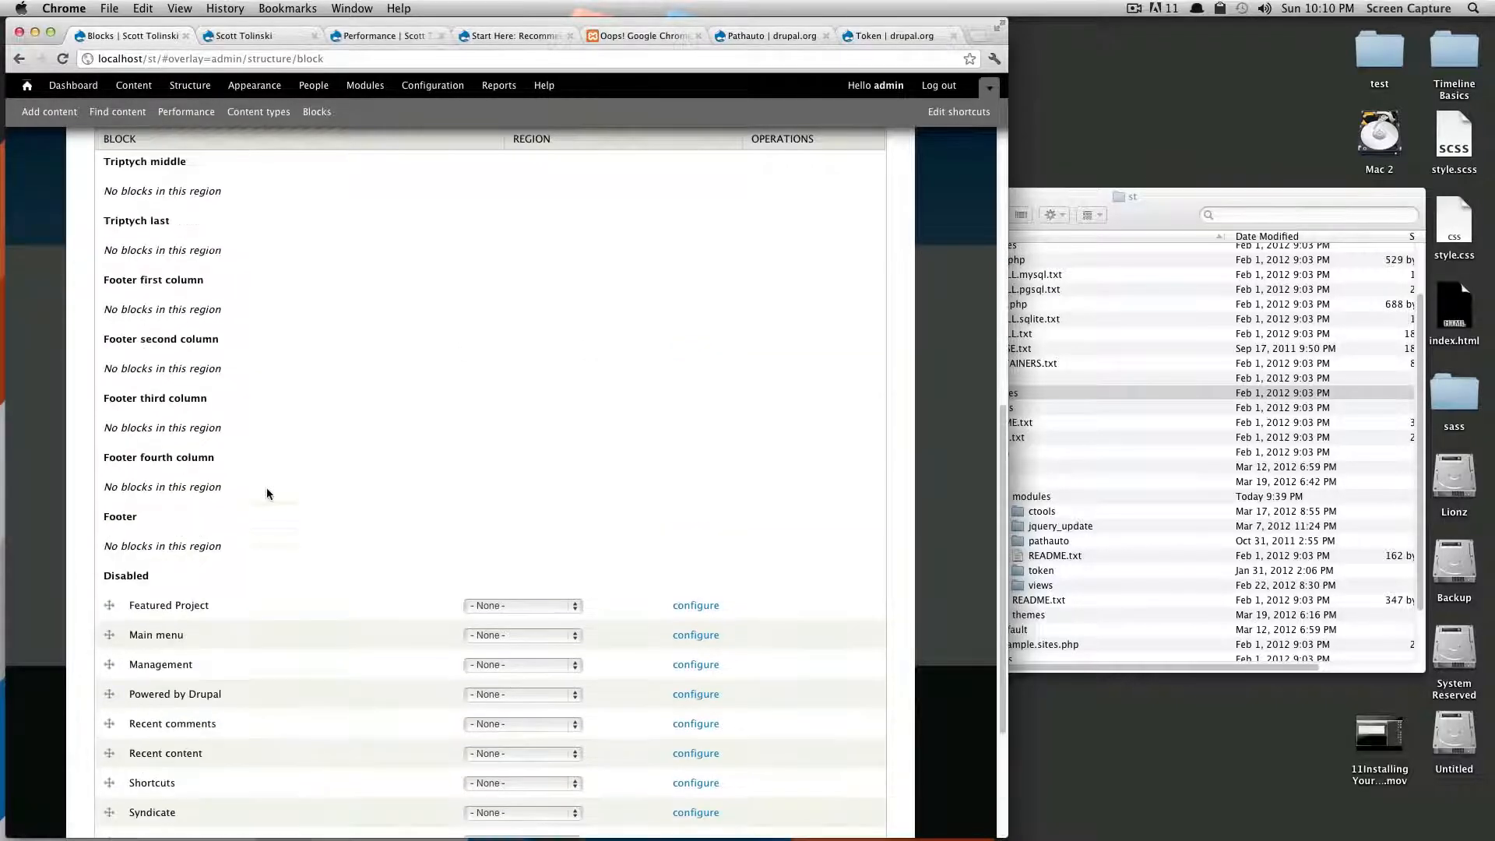